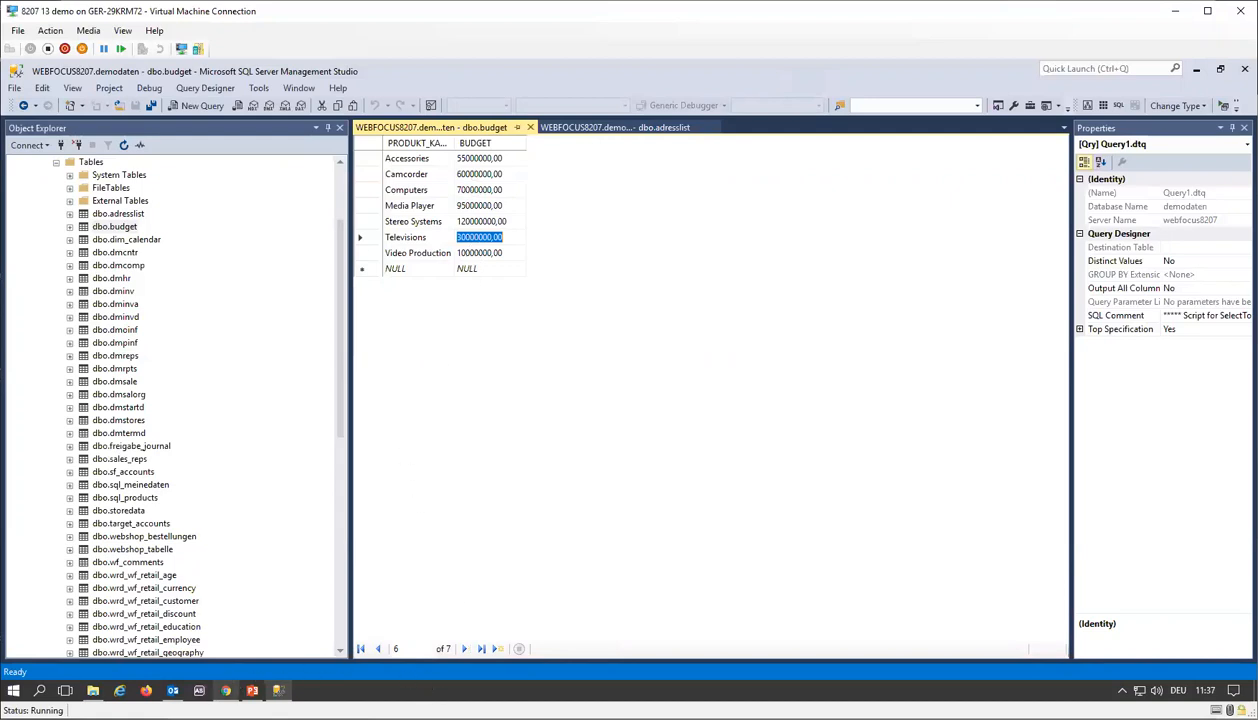
Switch to the WebFOCUS home page in the browser, run Revenue Report in a new window, and close its output
{"action": "left_click", "coordinate": [226, 690]}
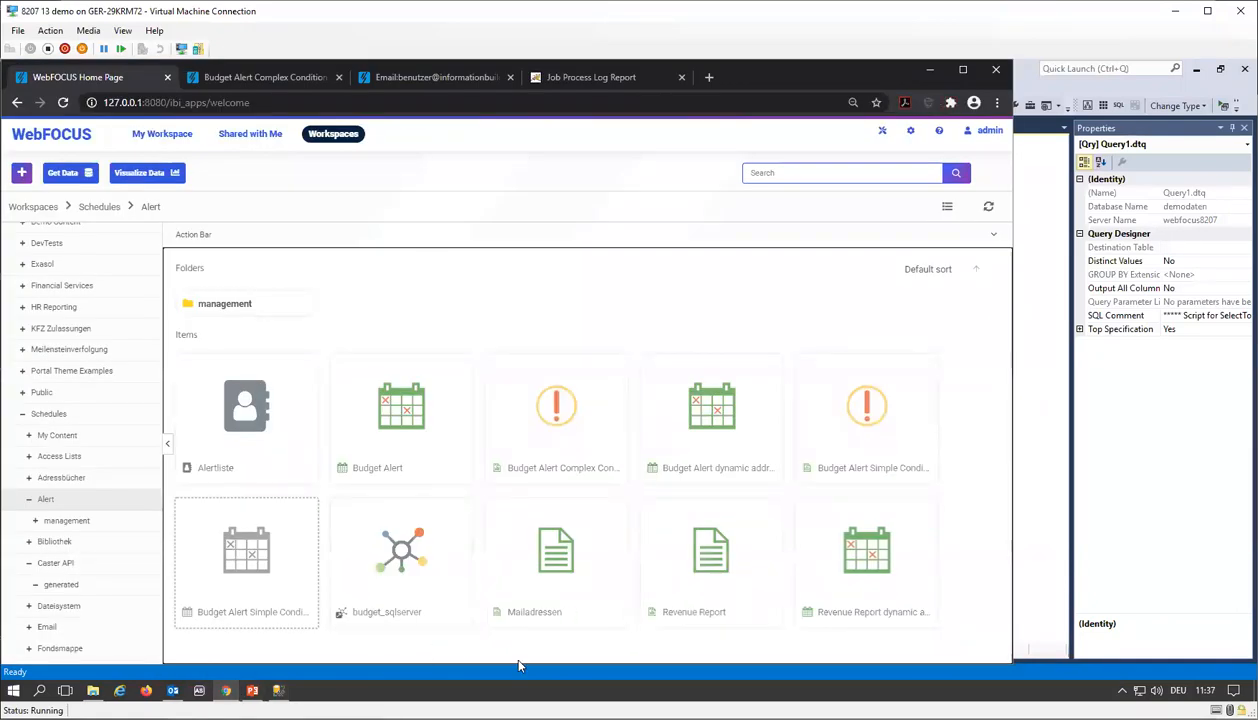
{"action": "right_click", "coordinate": [712, 596]}
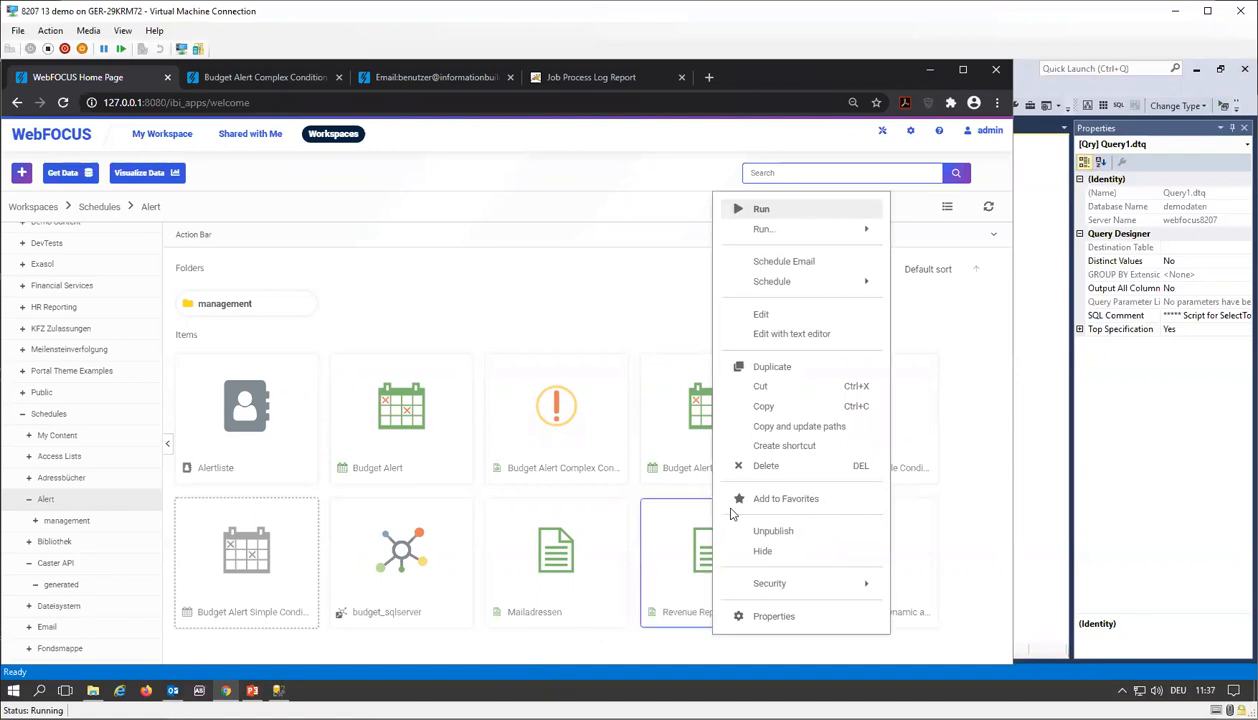
{"action": "mouse_move", "coordinate": [787, 240]}
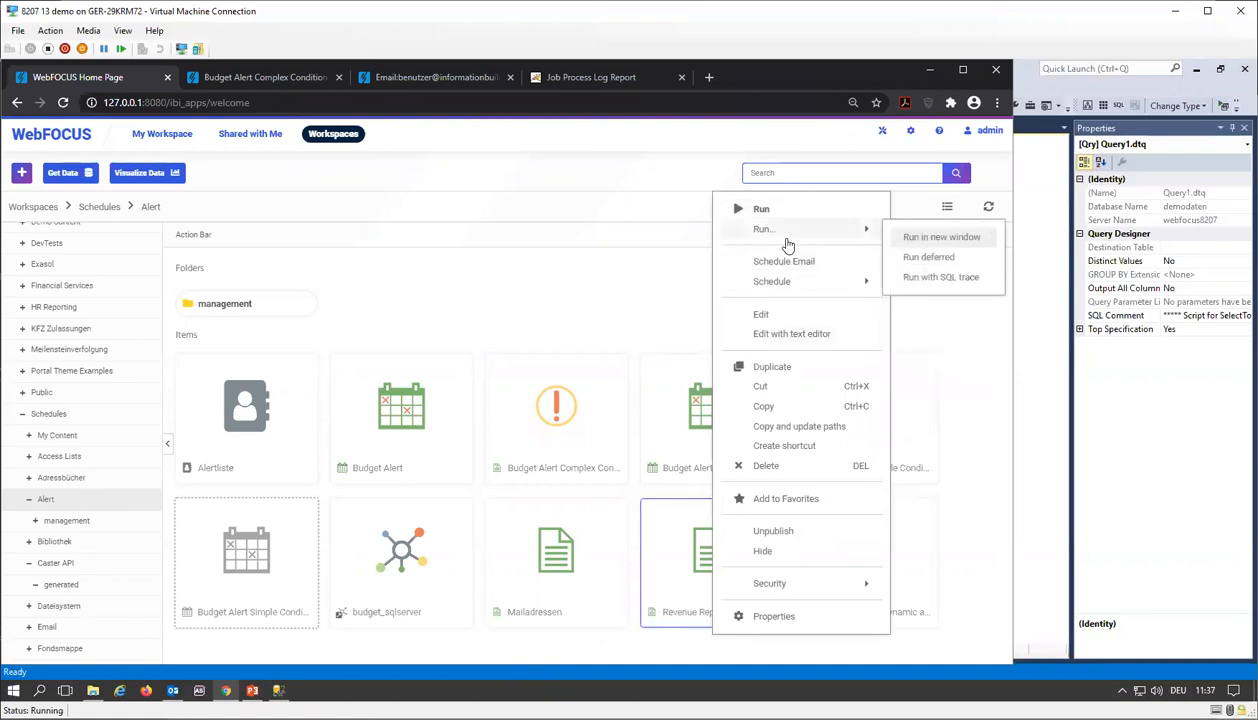
{"action": "left_click", "coordinate": [945, 238]}
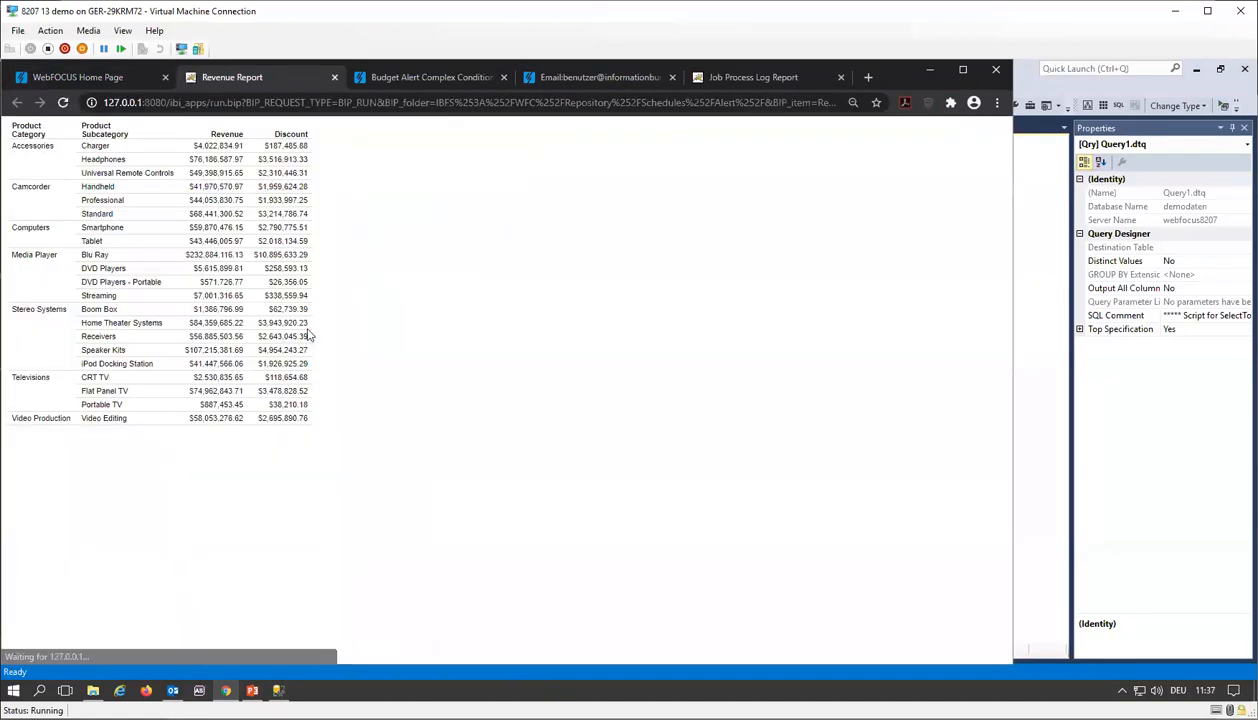
{"action": "left_click", "coordinate": [334, 77]}
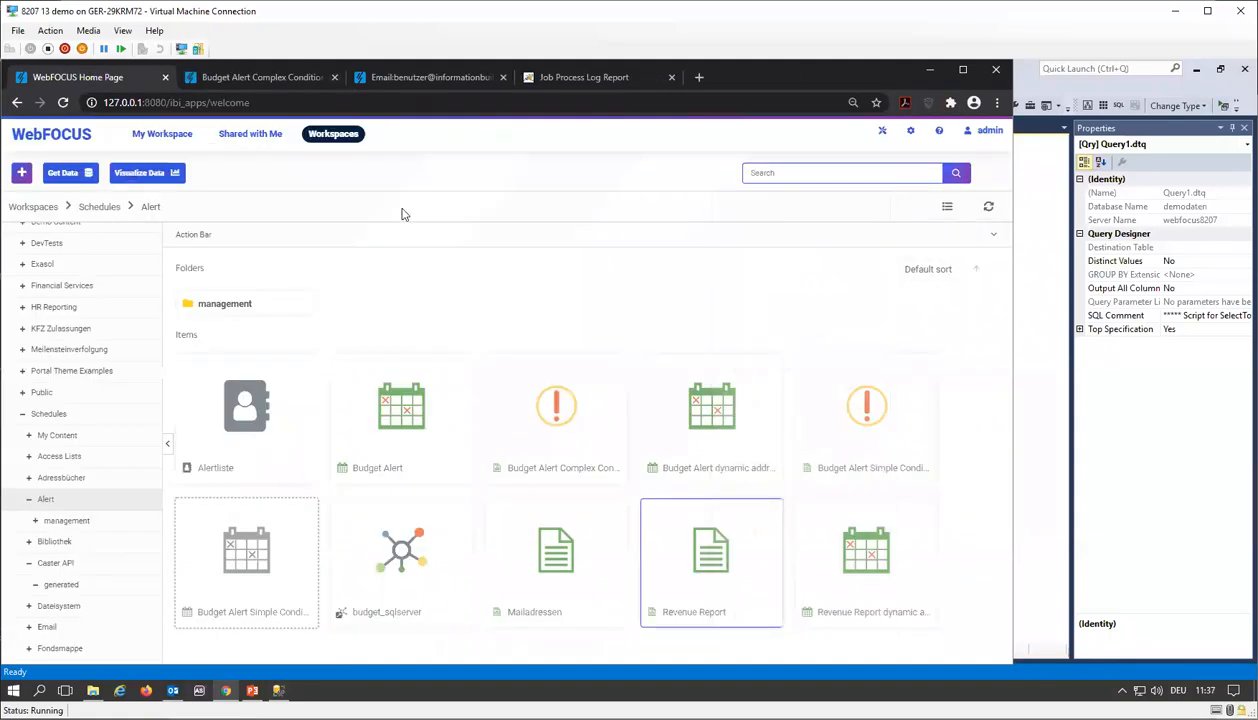
Create an email schedule for Revenue Report and enter the recipient's email address in its email options
{"action": "right_click", "coordinate": [710, 580]}
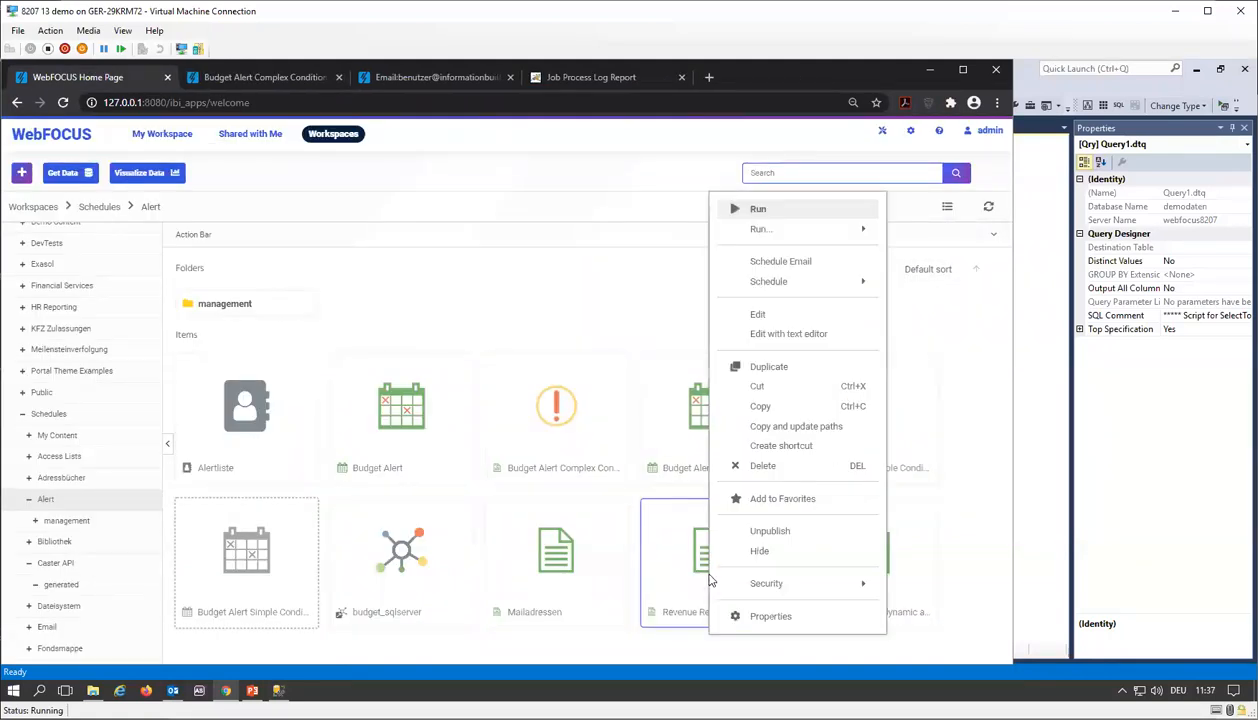
{"action": "left_click", "coordinate": [793, 265]}
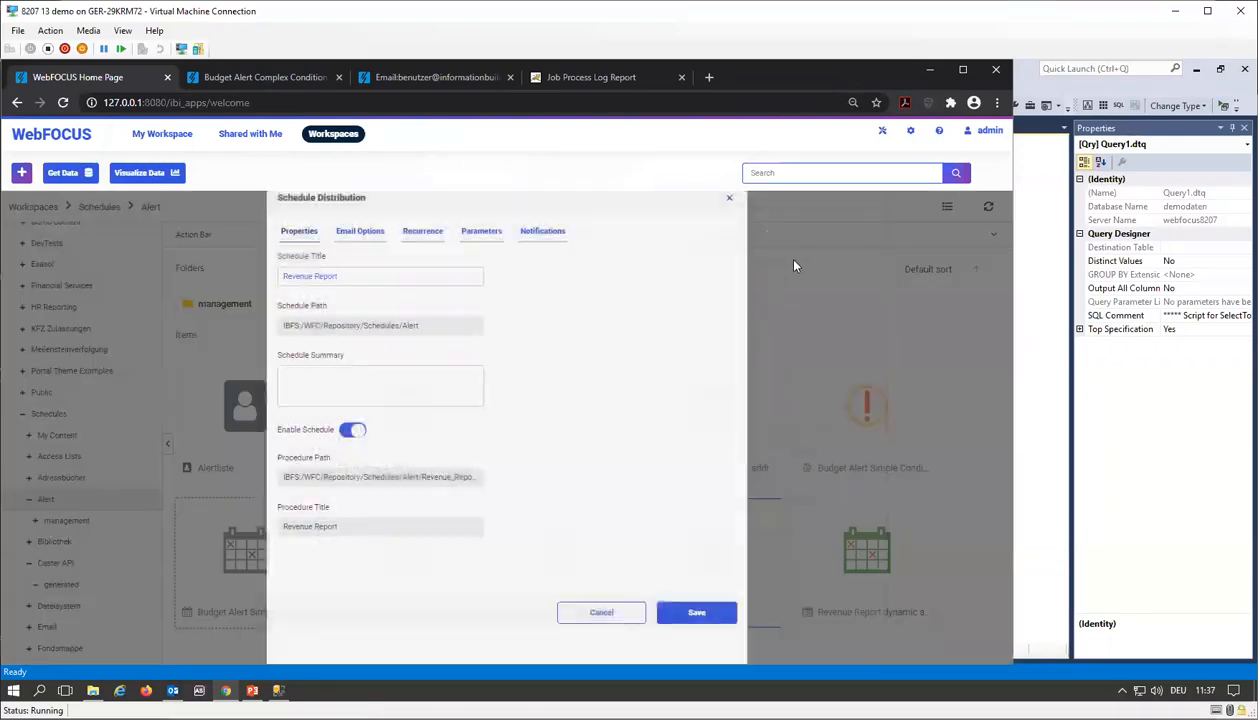
{"action": "left_click", "coordinate": [377, 243]}
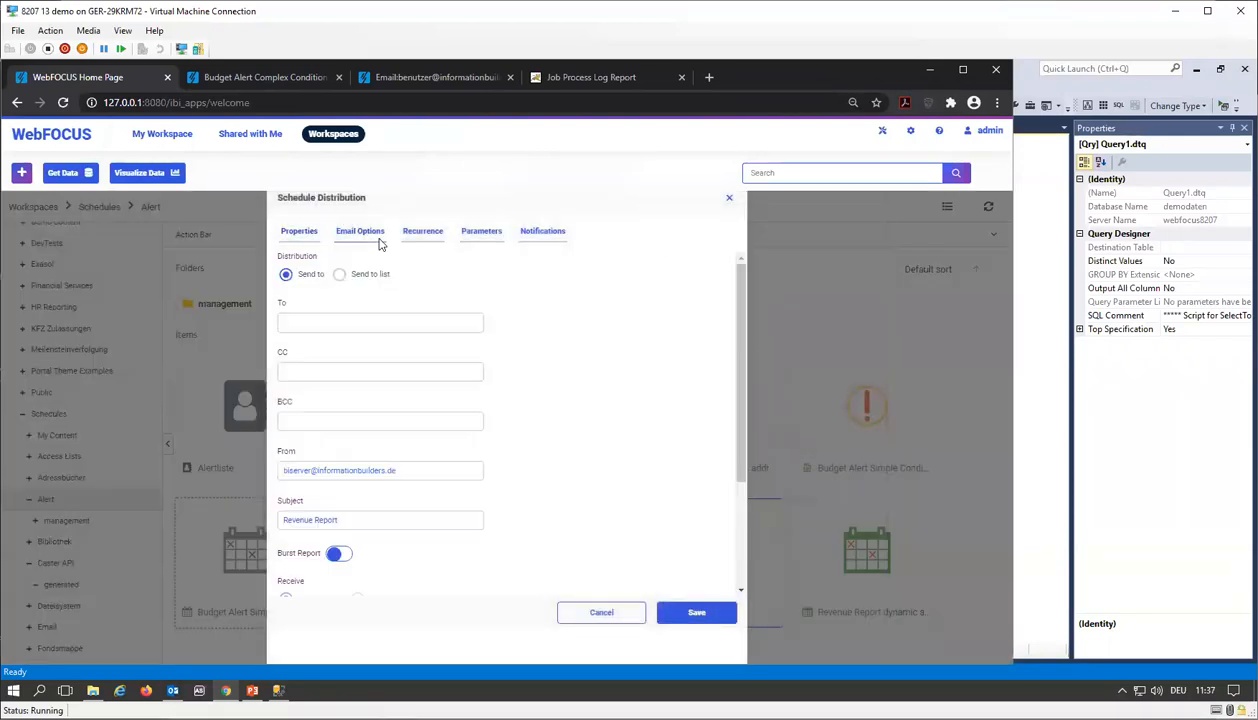
{"action": "left_click", "coordinate": [302, 233]}
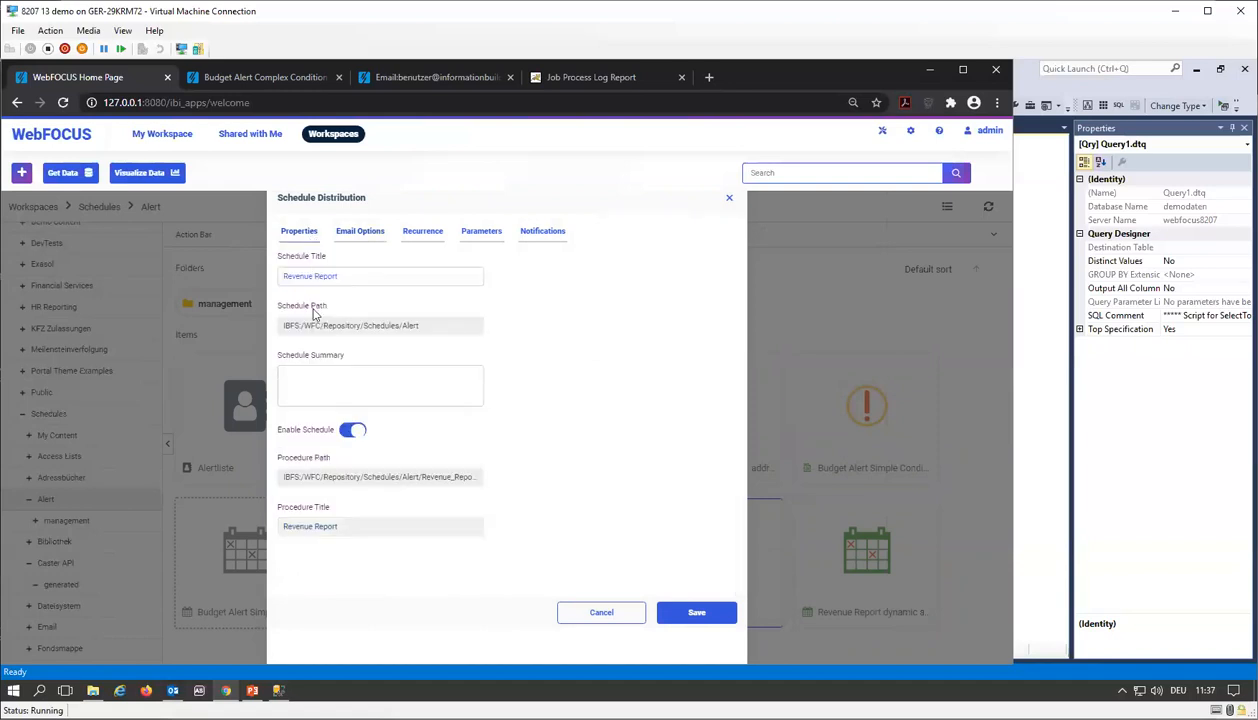
{"action": "left_click", "coordinate": [367, 235]}
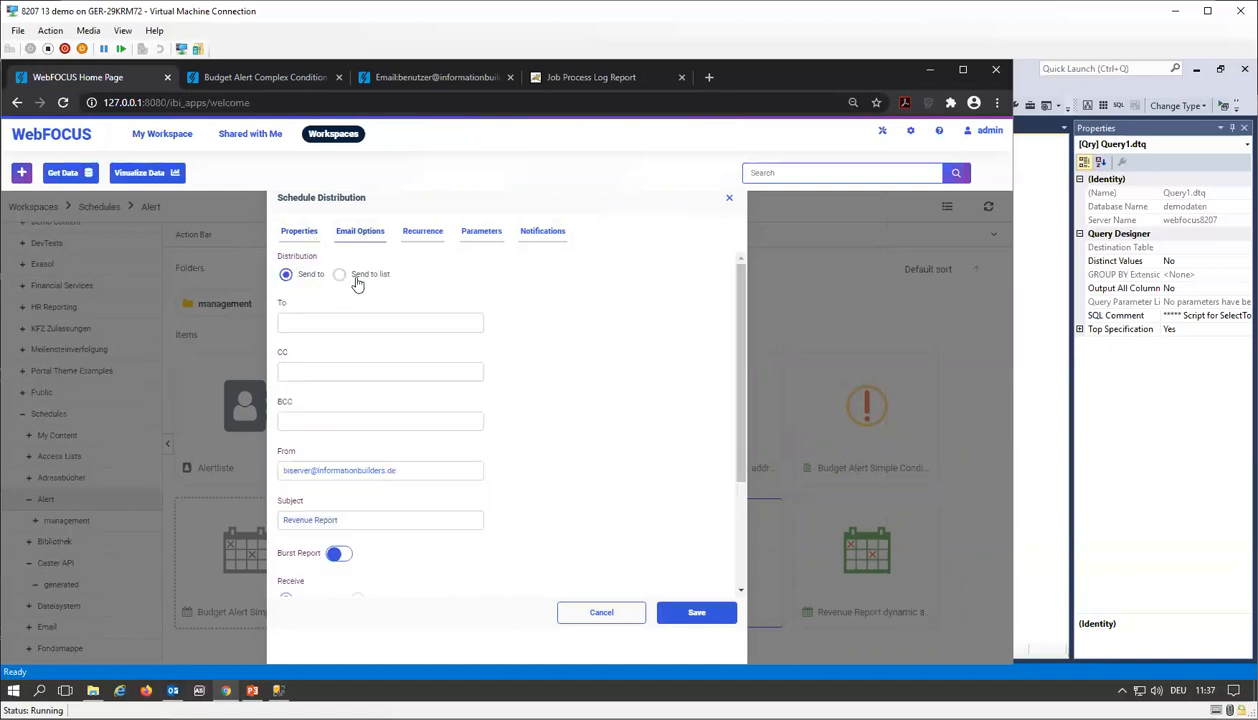
{"action": "left_click", "coordinate": [308, 319]}
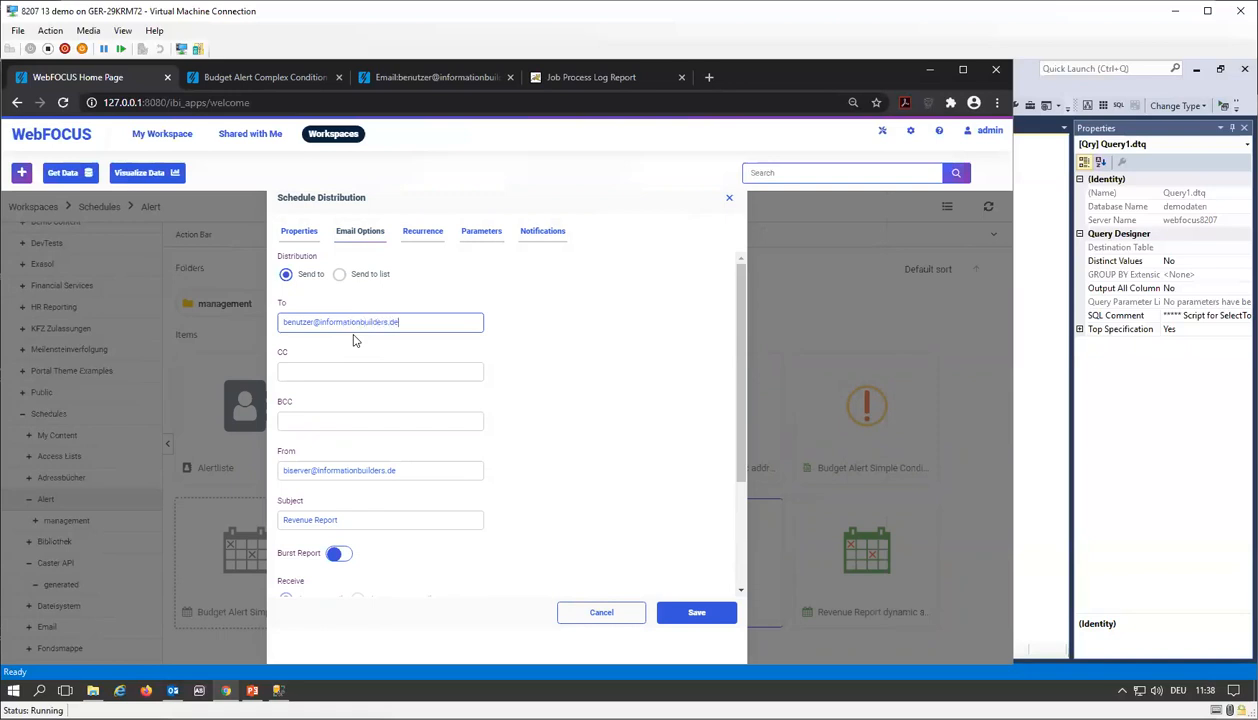
{"action": "triple_click", "coordinate": [391, 320]}
{"action": "left_click", "coordinate": [462, 422]}
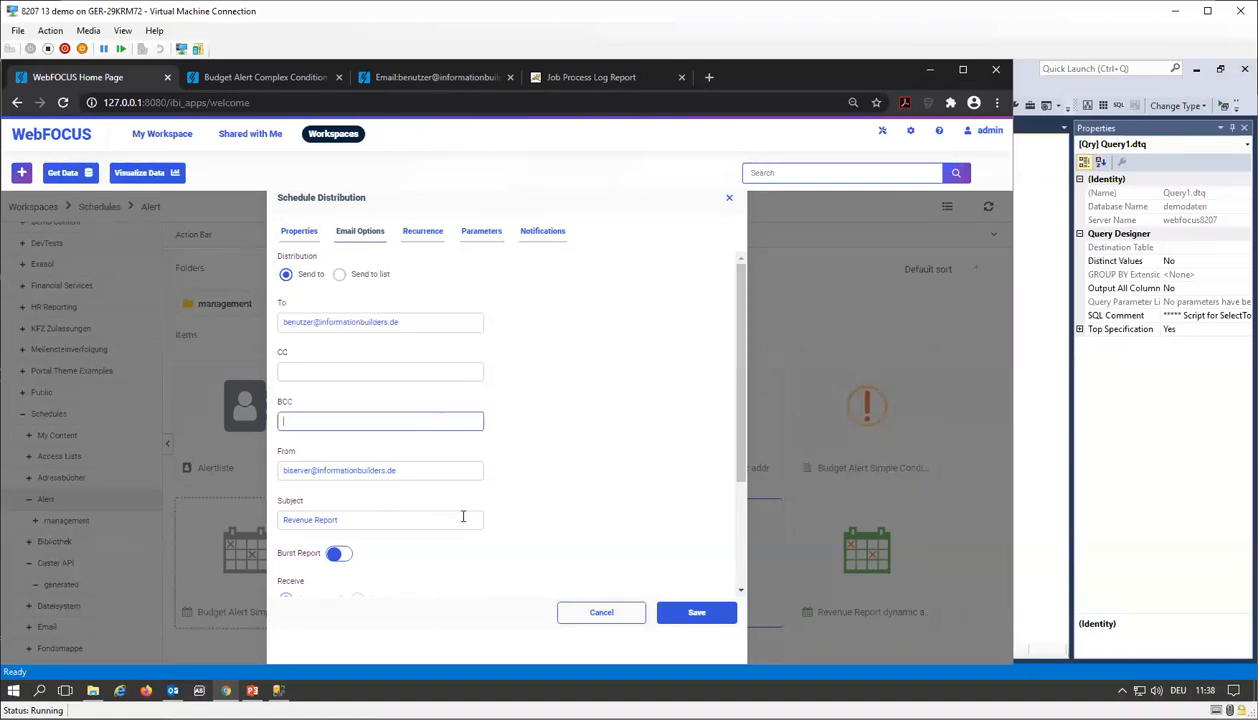
Set the scheduled report to be sent inline in the email instead of as an attachment
{"action": "scroll", "coordinate": [463, 516], "scroll_direction": "down", "scroll_amount": 3}
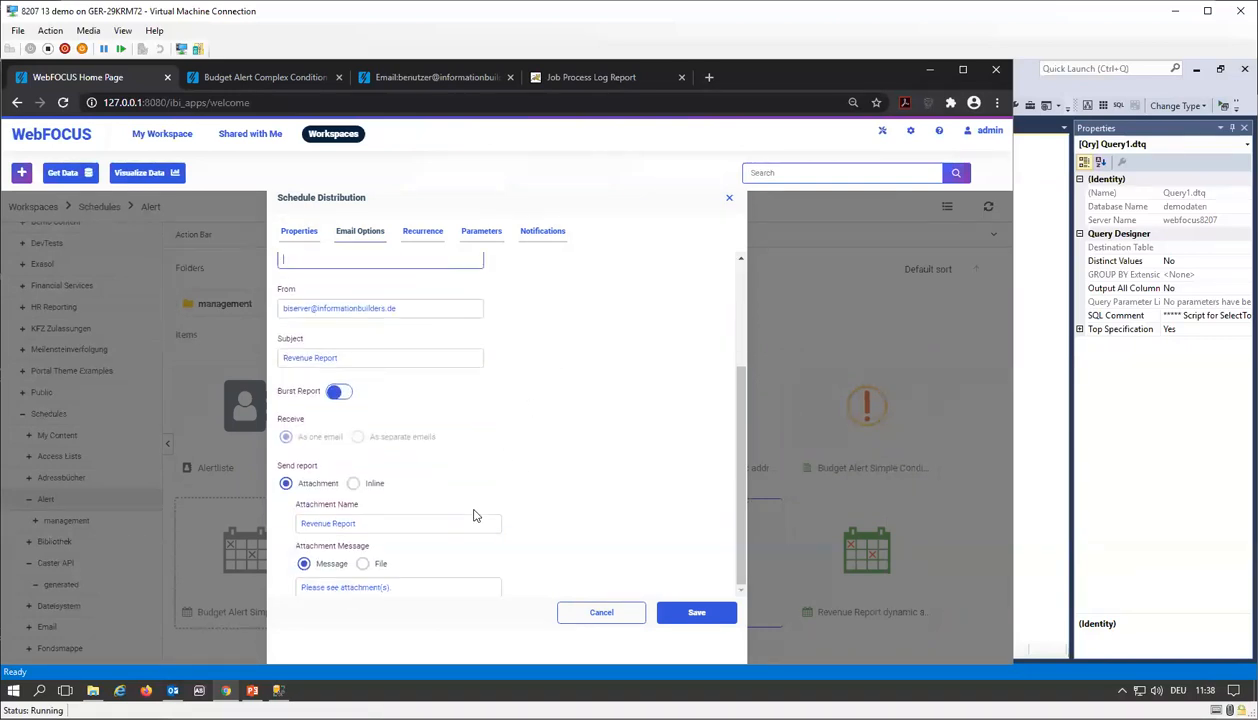
{"action": "left_click", "coordinate": [366, 484]}
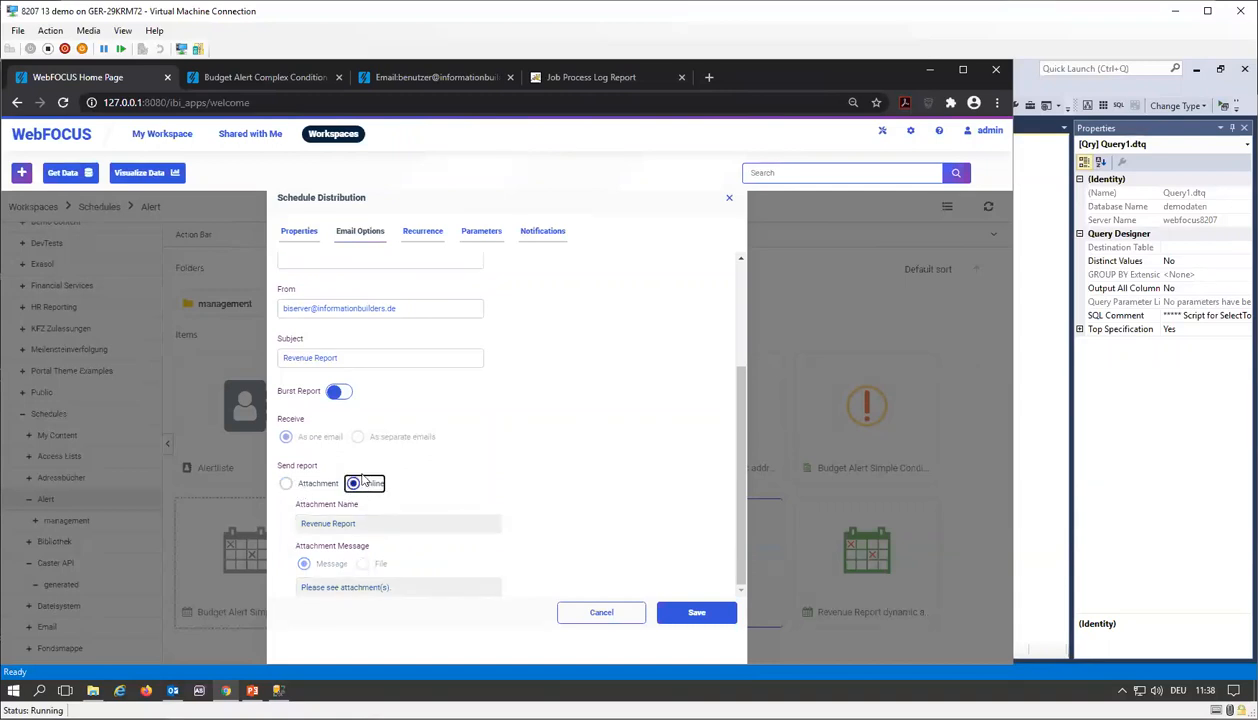
{"action": "scroll", "coordinate": [410, 485], "scroll_direction": "up", "scroll_amount": 3}
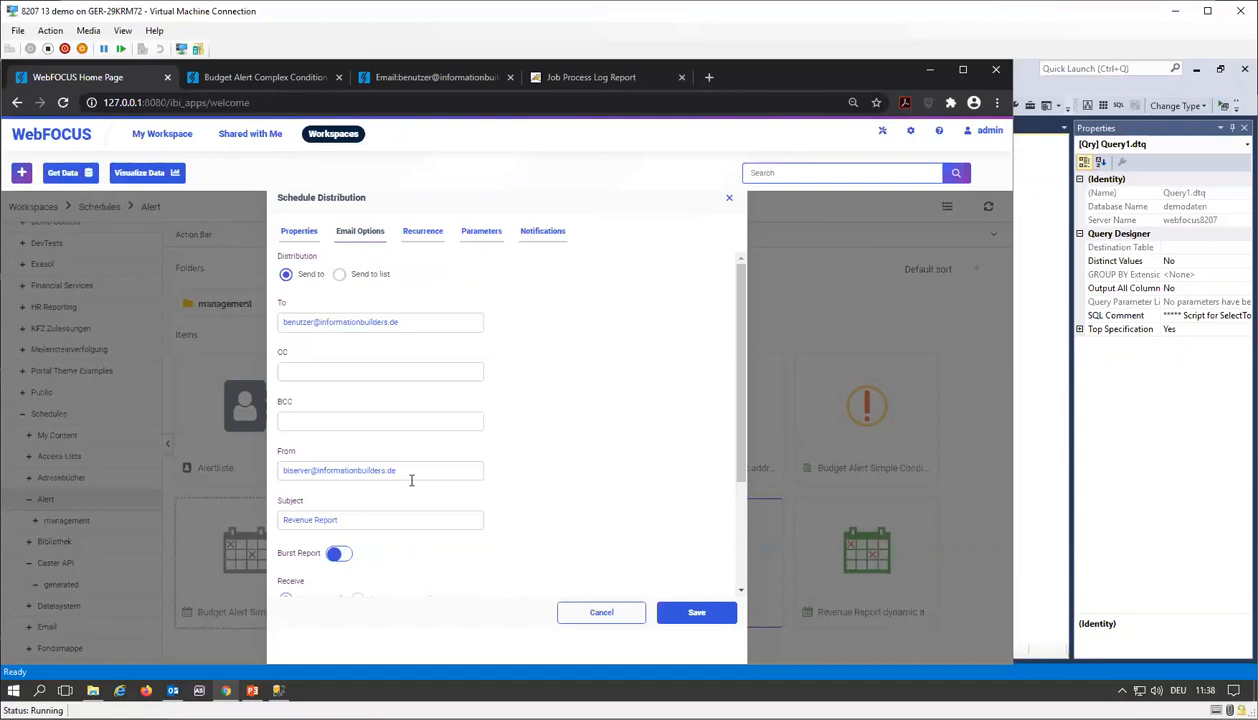
Set the schedule's recurrence to Daily, every 1 day, and adjust its start time
{"action": "left_click", "coordinate": [425, 232]}
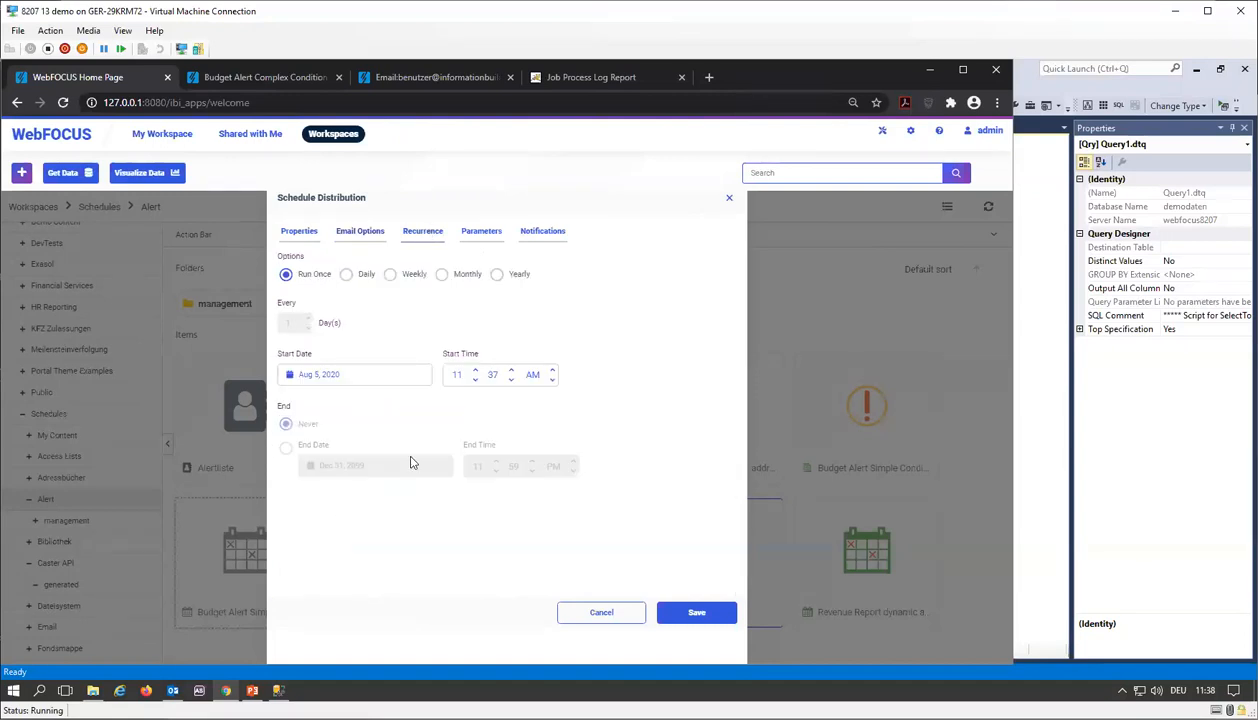
{"action": "left_click", "coordinate": [347, 274]}
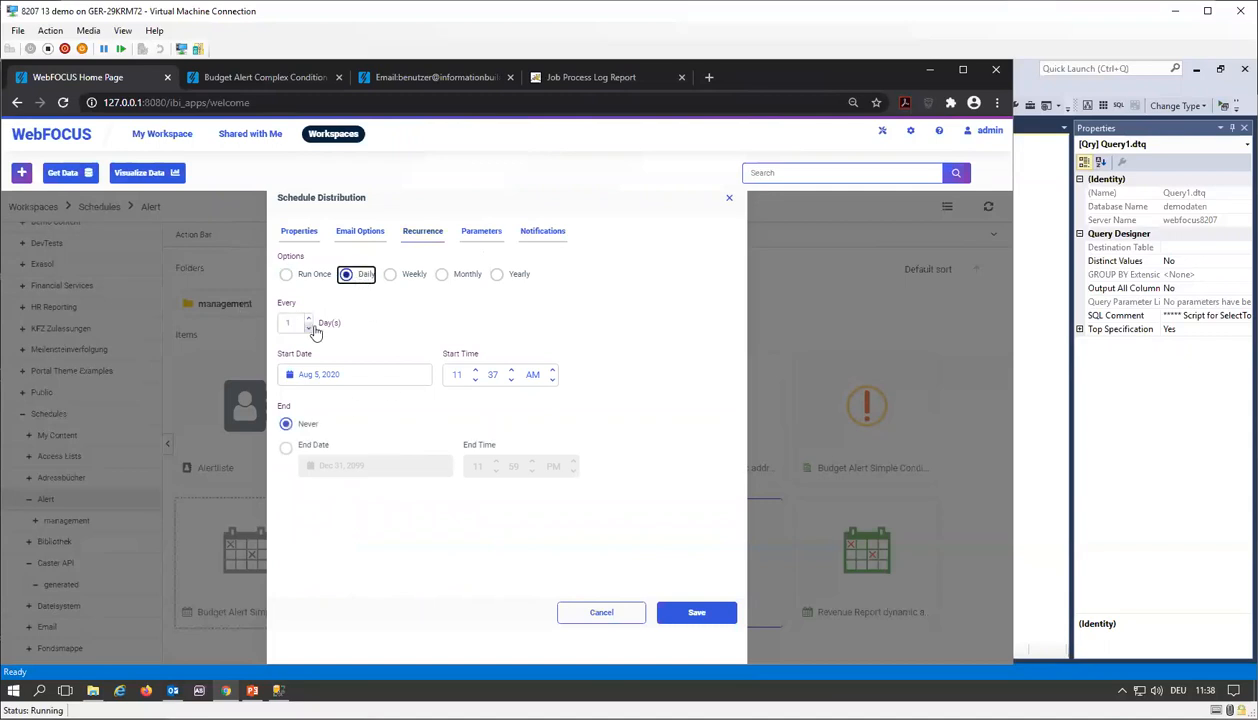
{"action": "left_click", "coordinate": [492, 378]}
{"action": "left_click", "coordinate": [553, 376]}
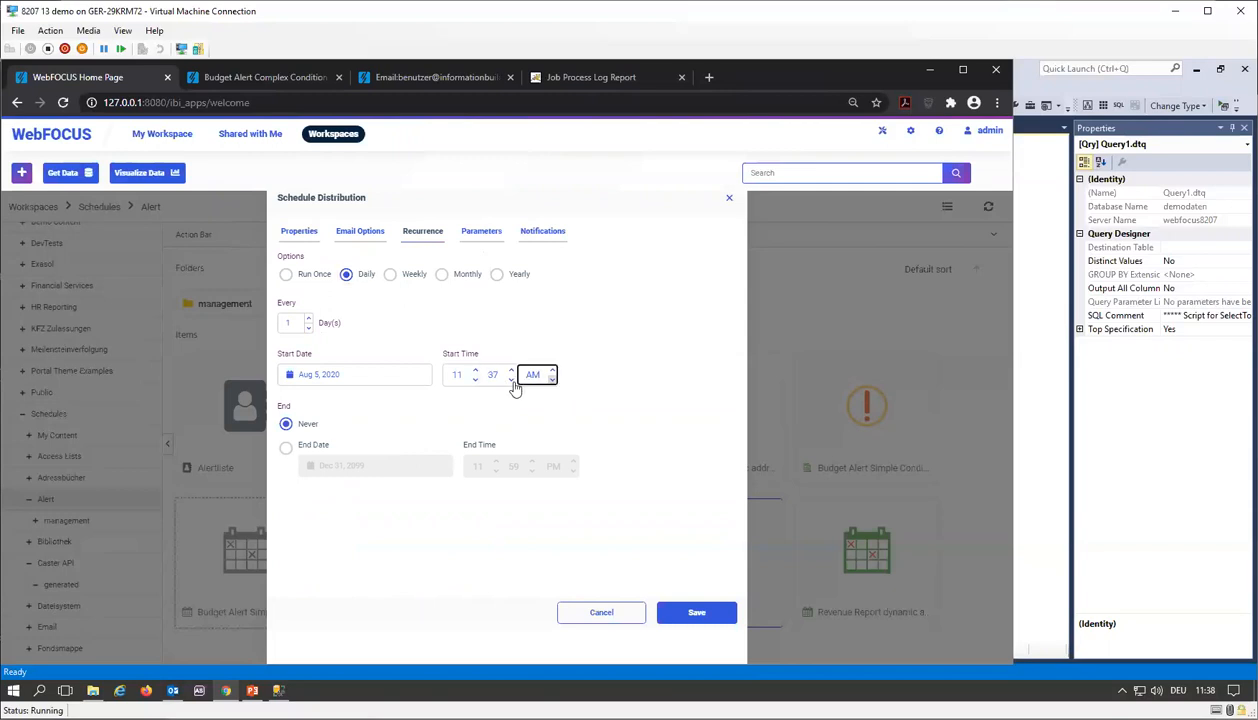
{"action": "left_click", "coordinate": [491, 375]}
{"action": "left_click", "coordinate": [551, 375]}
{"action": "left_click", "coordinate": [511, 370]}
{"action": "left_click", "coordinate": [552, 379]}
{"action": "left_click", "coordinate": [496, 376]}
{"action": "left_click", "coordinate": [511, 370]}
{"action": "left_click", "coordinate": [511, 370]}
Check the schedule's parameters and notification settings, and save it in the Alert folder with the title "Revenue Report Time Based"
{"action": "left_click", "coordinate": [460, 236]}
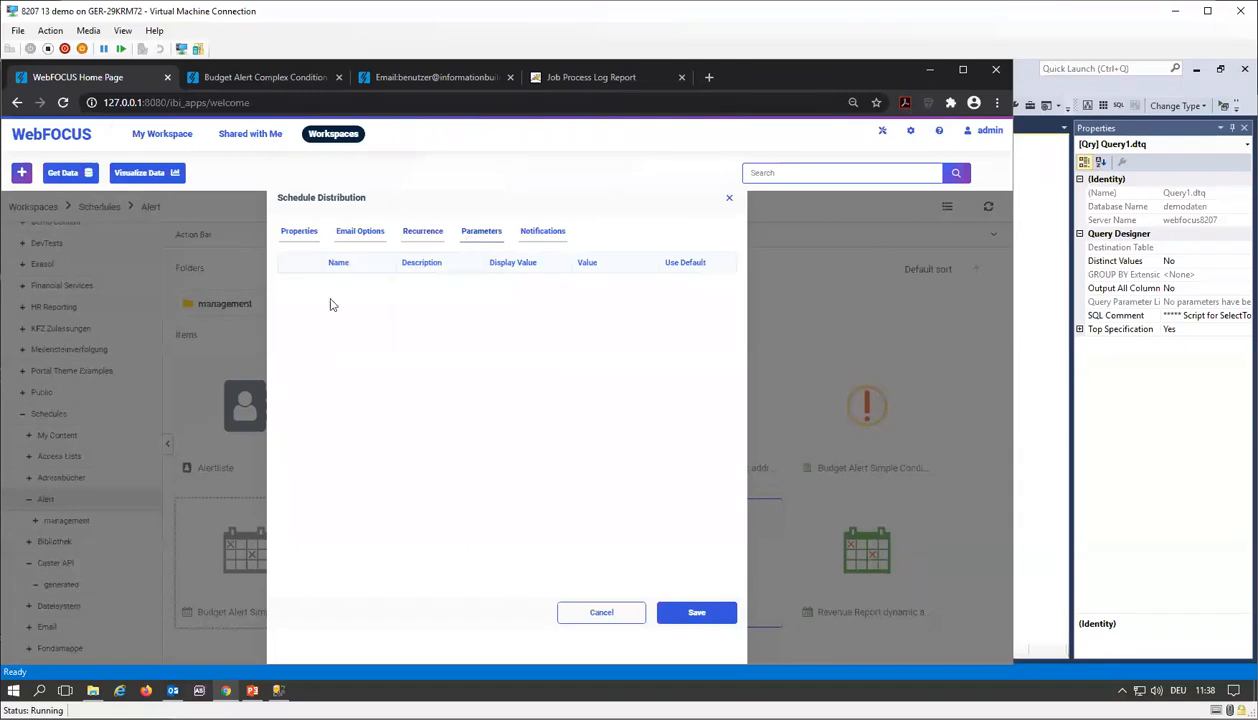
{"action": "left_click", "coordinate": [526, 237]}
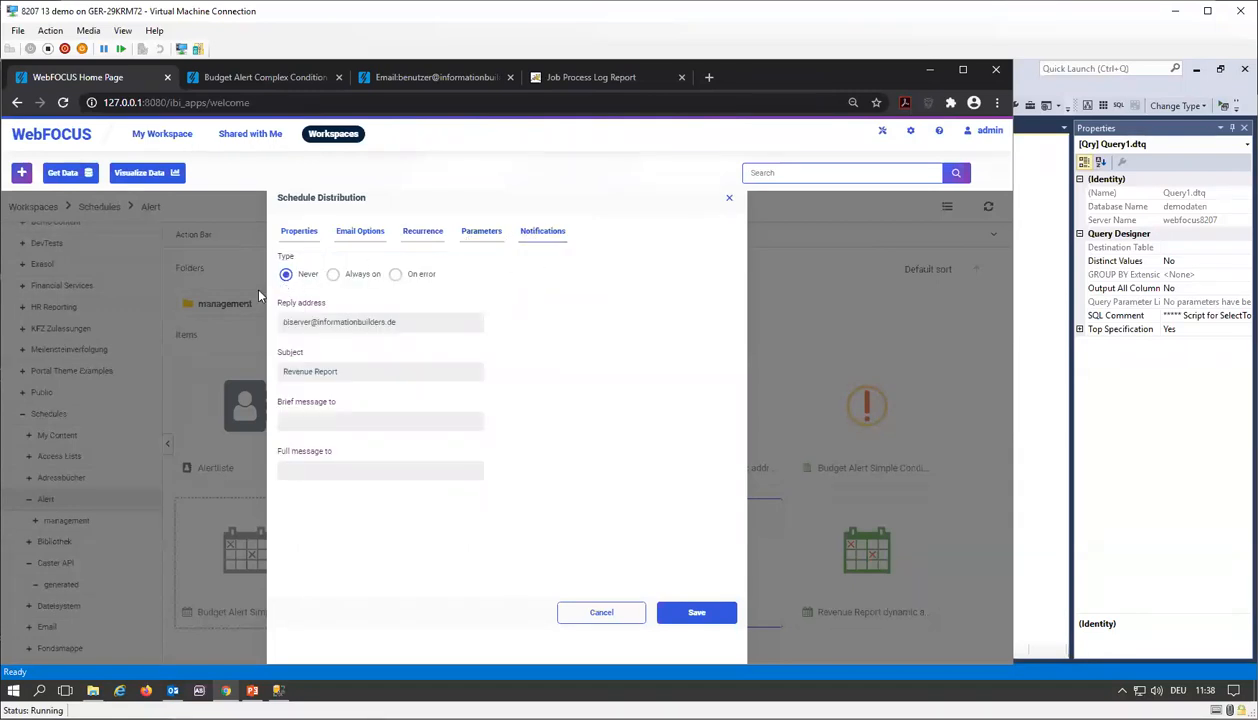
{"action": "left_click", "coordinate": [697, 613]}
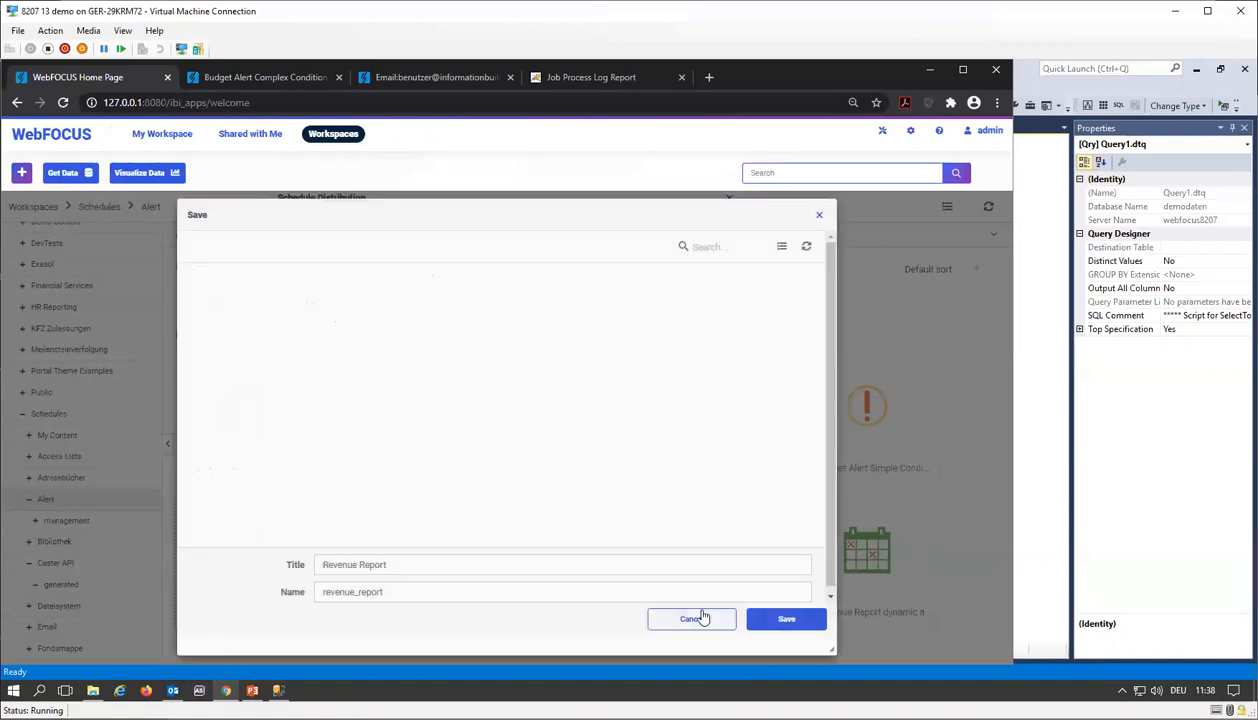
{"action": "left_click", "coordinate": [431, 565]}
{"action": "type", "text": "Time Basewd"}
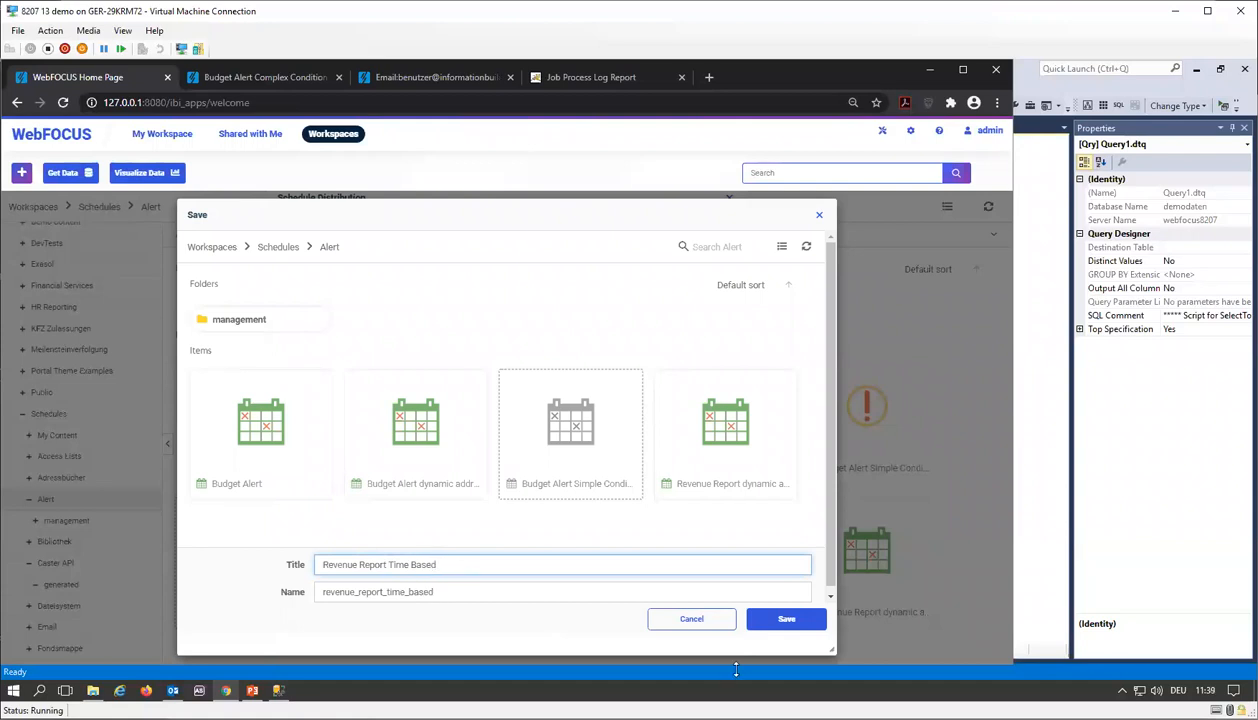
{"action": "left_click", "coordinate": [786, 619]}
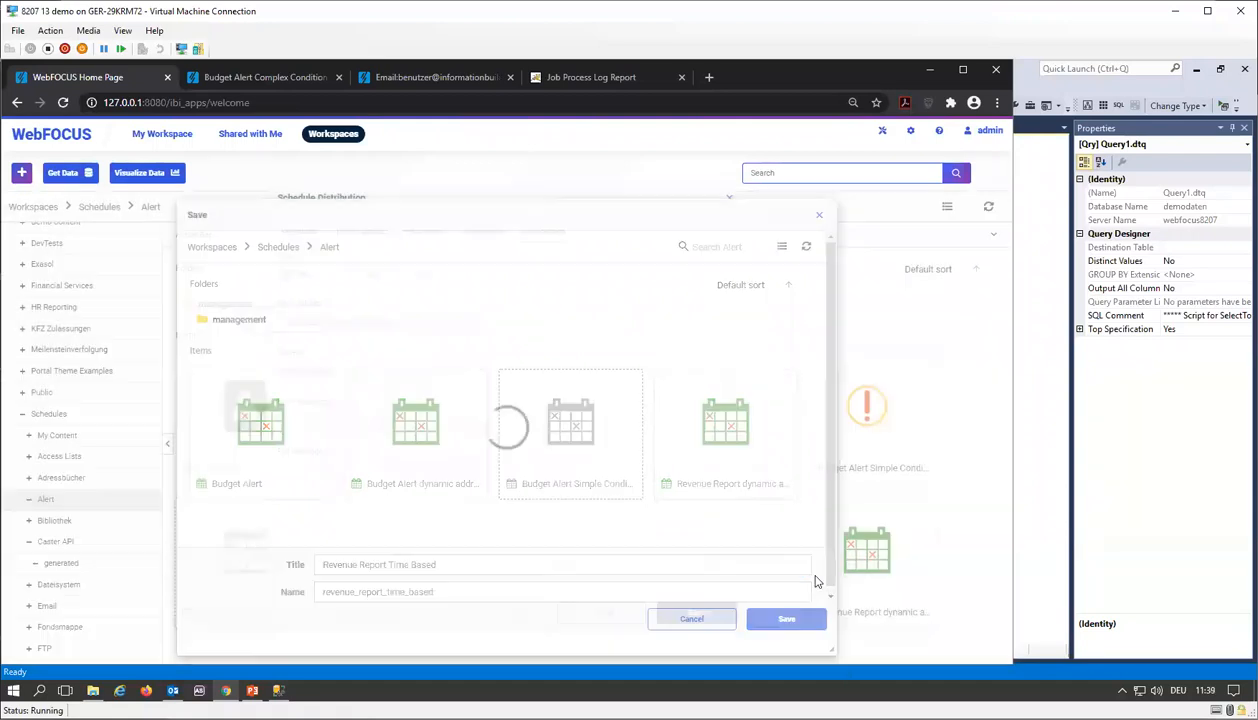
Publish the Revenue Report Time Based schedule in the Alert folder
{"action": "scroll", "coordinate": [435, 470], "scroll_direction": "down", "scroll_amount": 1}
{"action": "scroll", "coordinate": [450, 476], "scroll_direction": "down", "scroll_amount": 1}
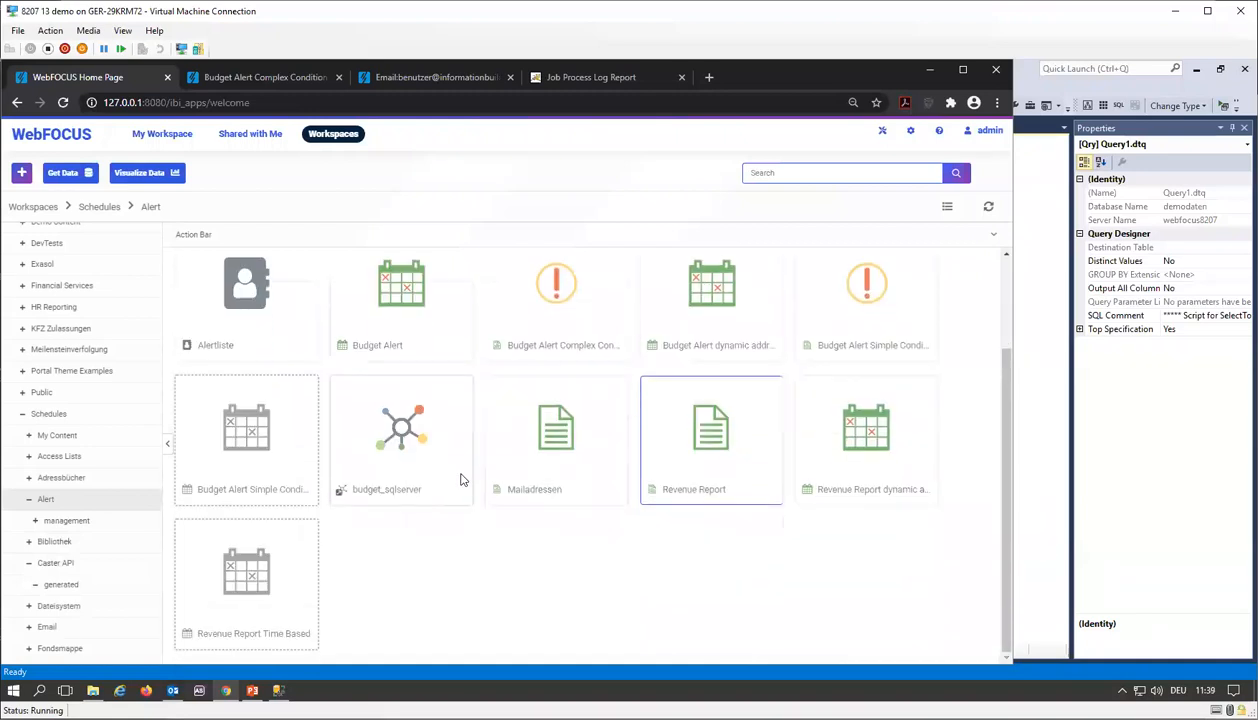
{"action": "right_click", "coordinate": [259, 604]}
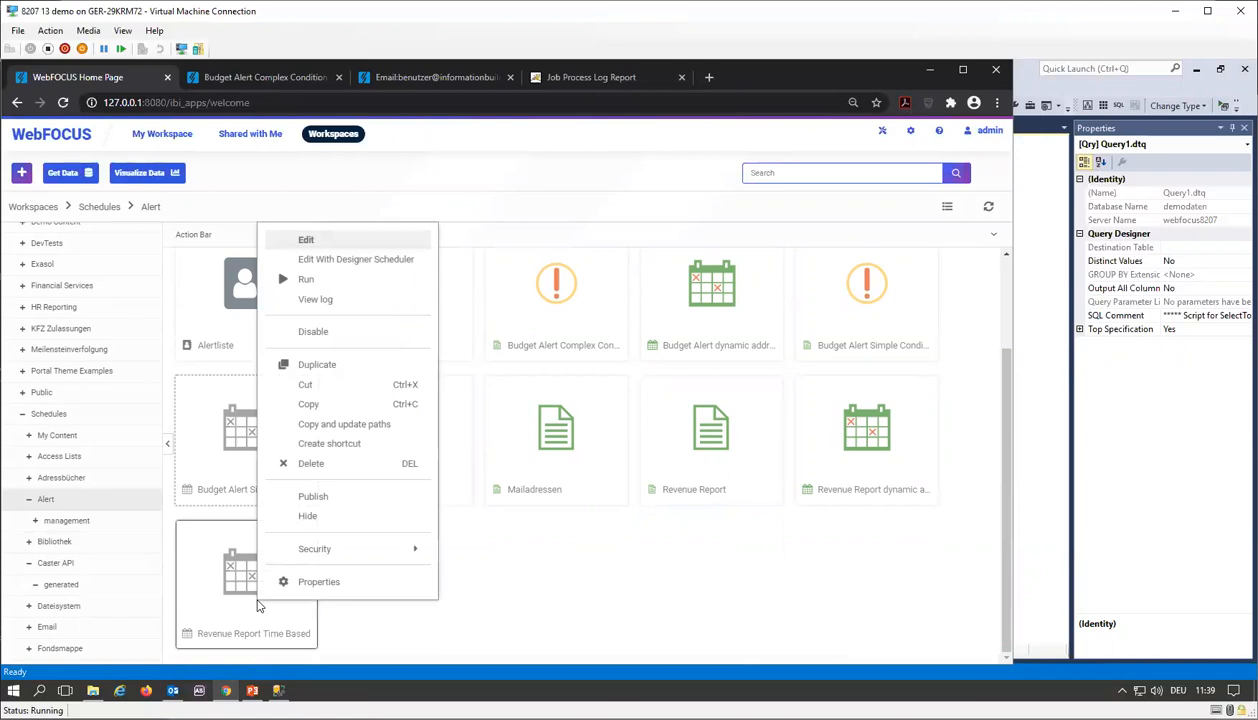
{"action": "left_click", "coordinate": [543, 558]}
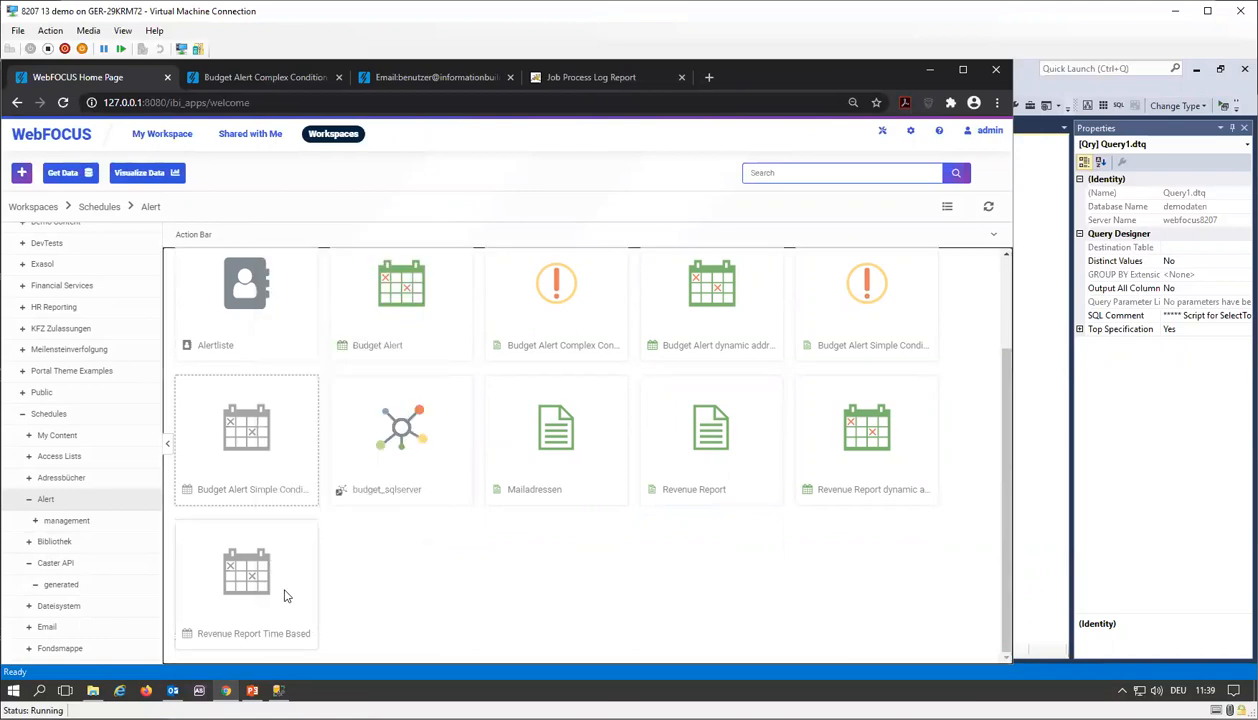
{"action": "right_click", "coordinate": [263, 576]}
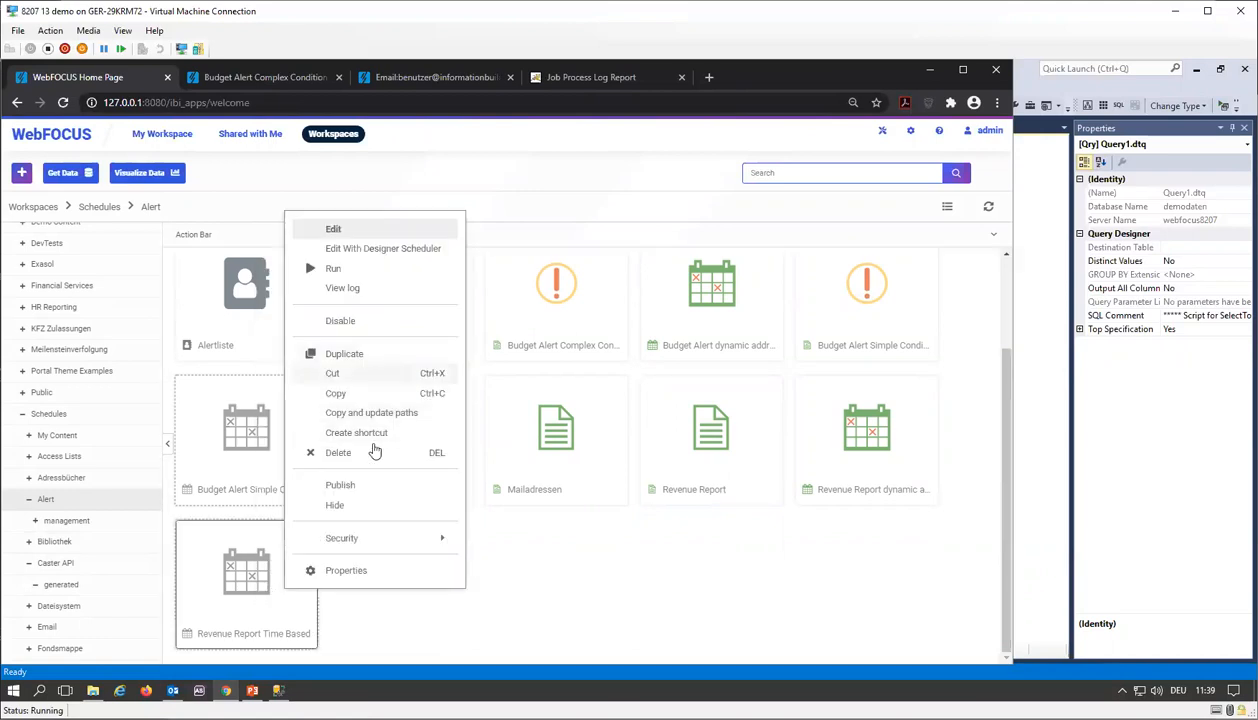
{"action": "left_click", "coordinate": [268, 587]}
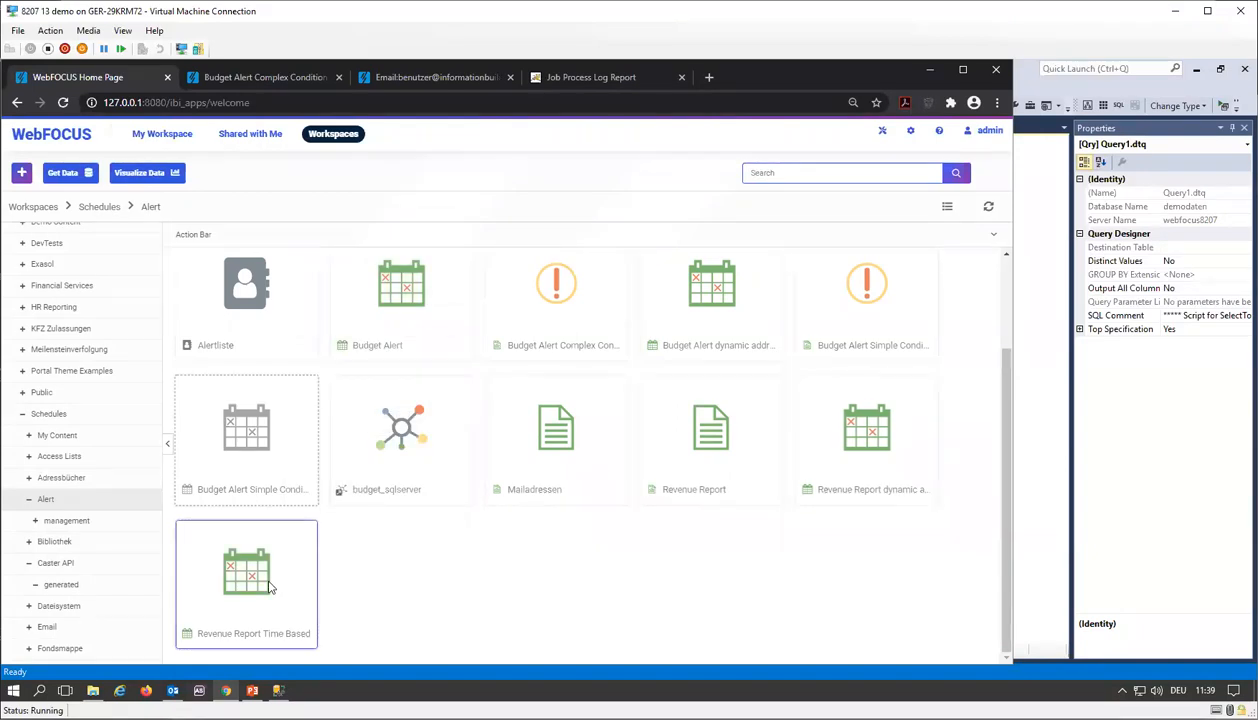
{"action": "right_click", "coordinate": [268, 587]}
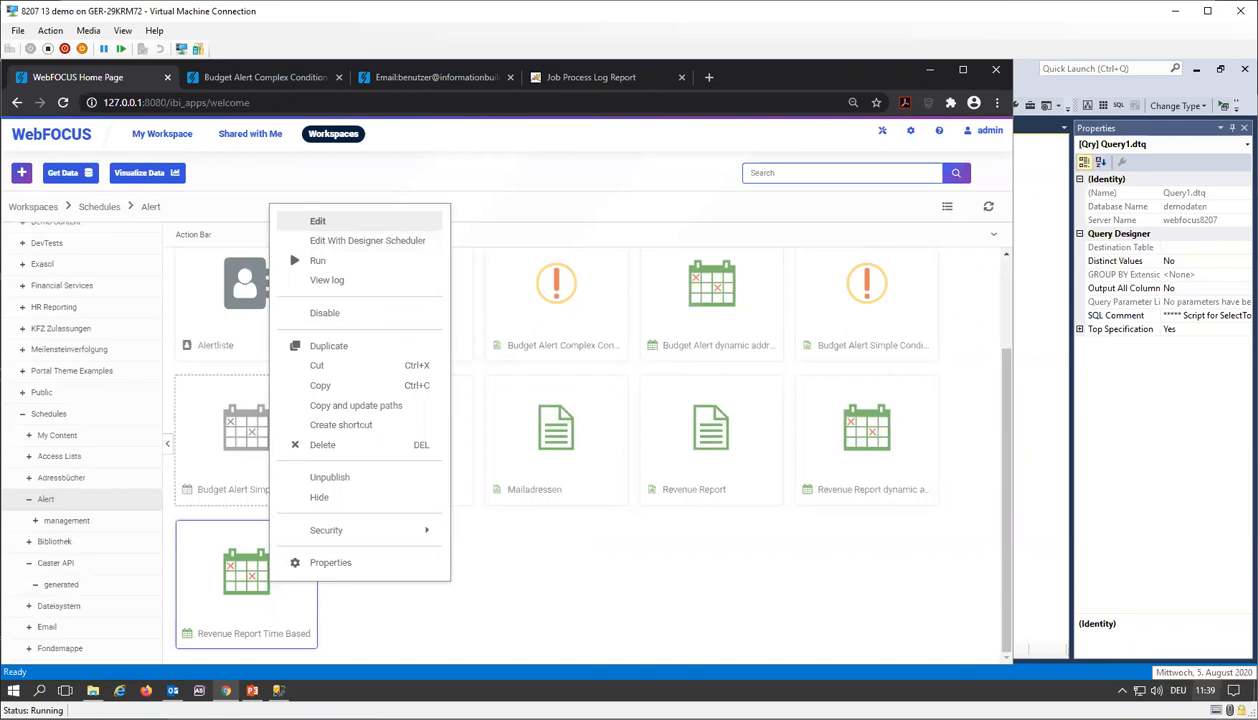
{"action": "left_click", "coordinate": [692, 612]}
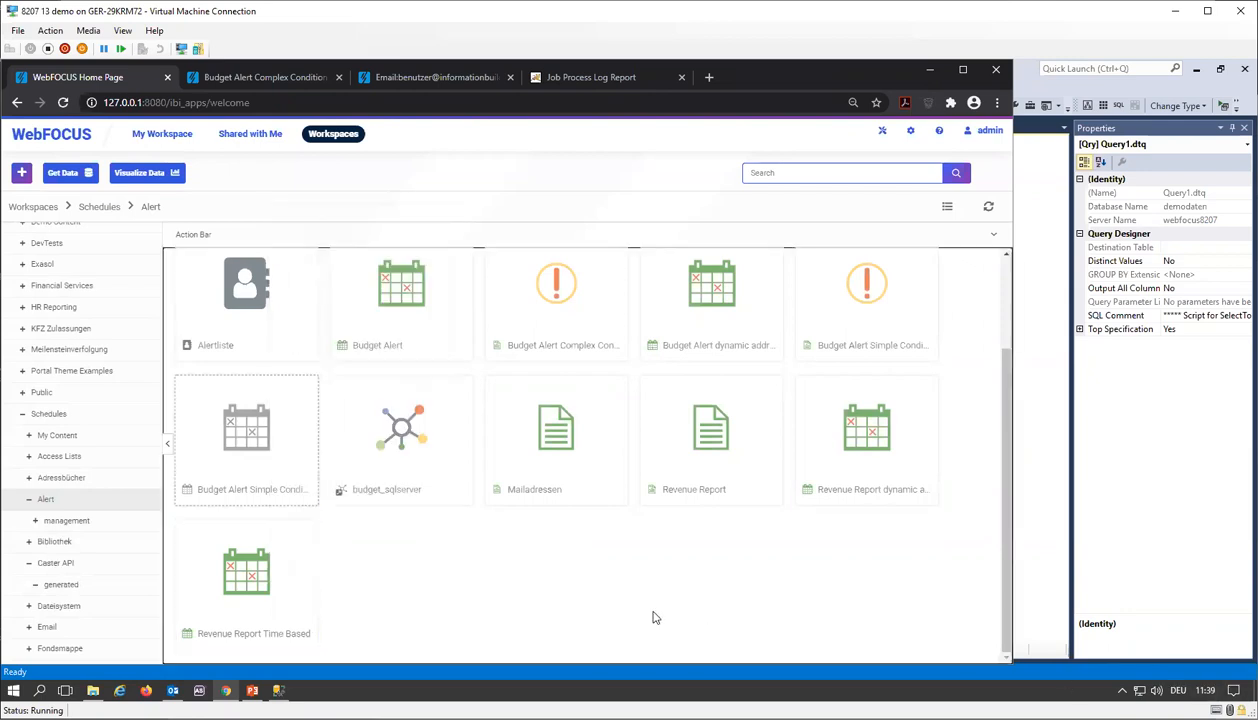
{"action": "scroll", "coordinate": [508, 597], "scroll_direction": "up", "scroll_amount": 2}
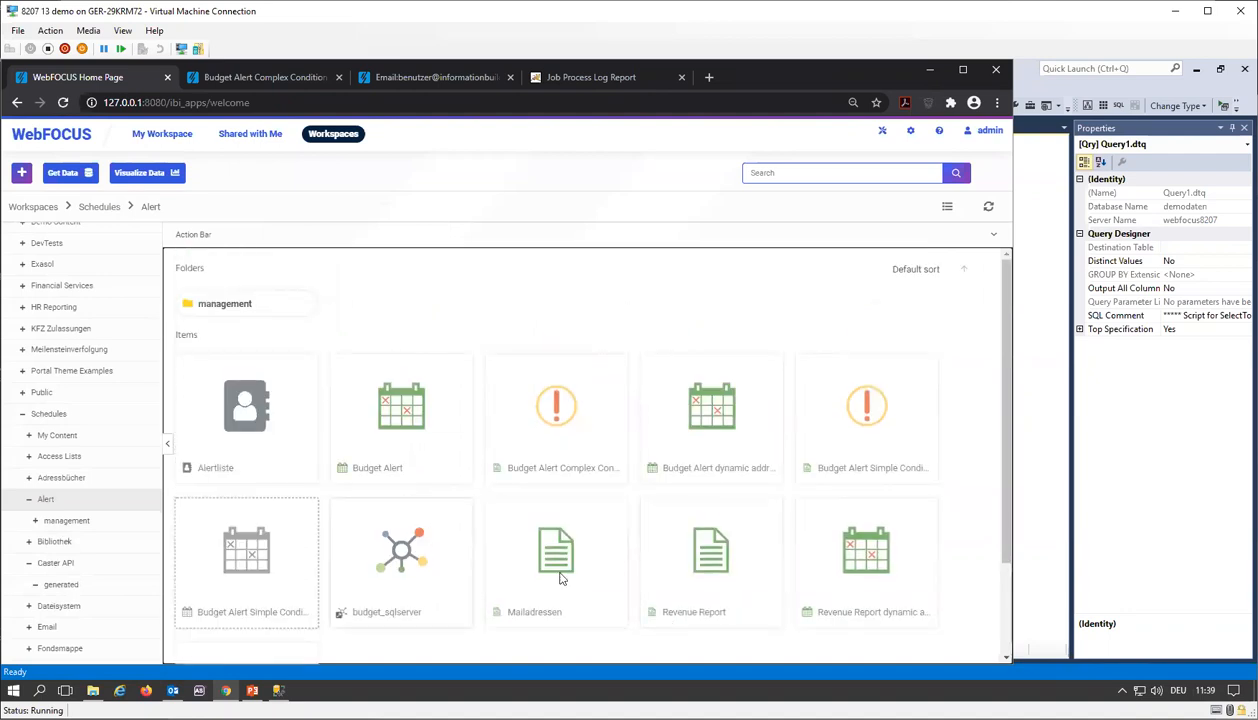
{"action": "left_click", "coordinate": [862, 400]}
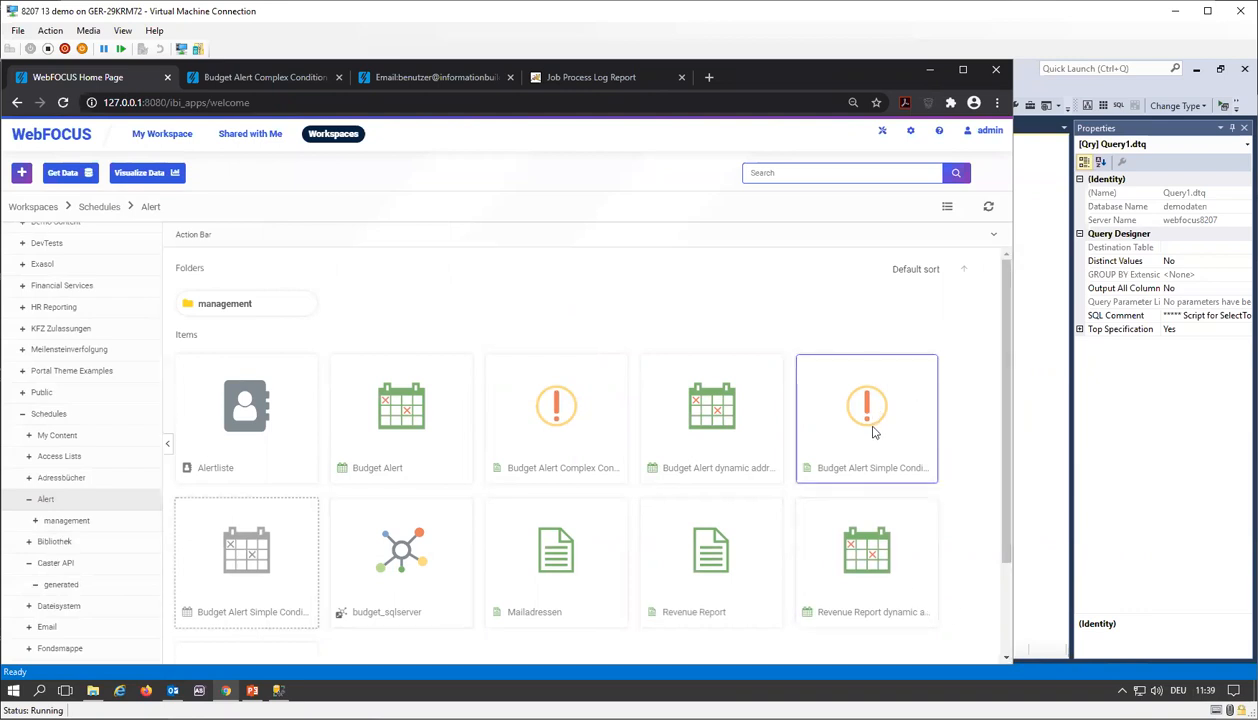
{"action": "scroll", "coordinate": [872, 432], "scroll_direction": "down", "scroll_amount": 2}
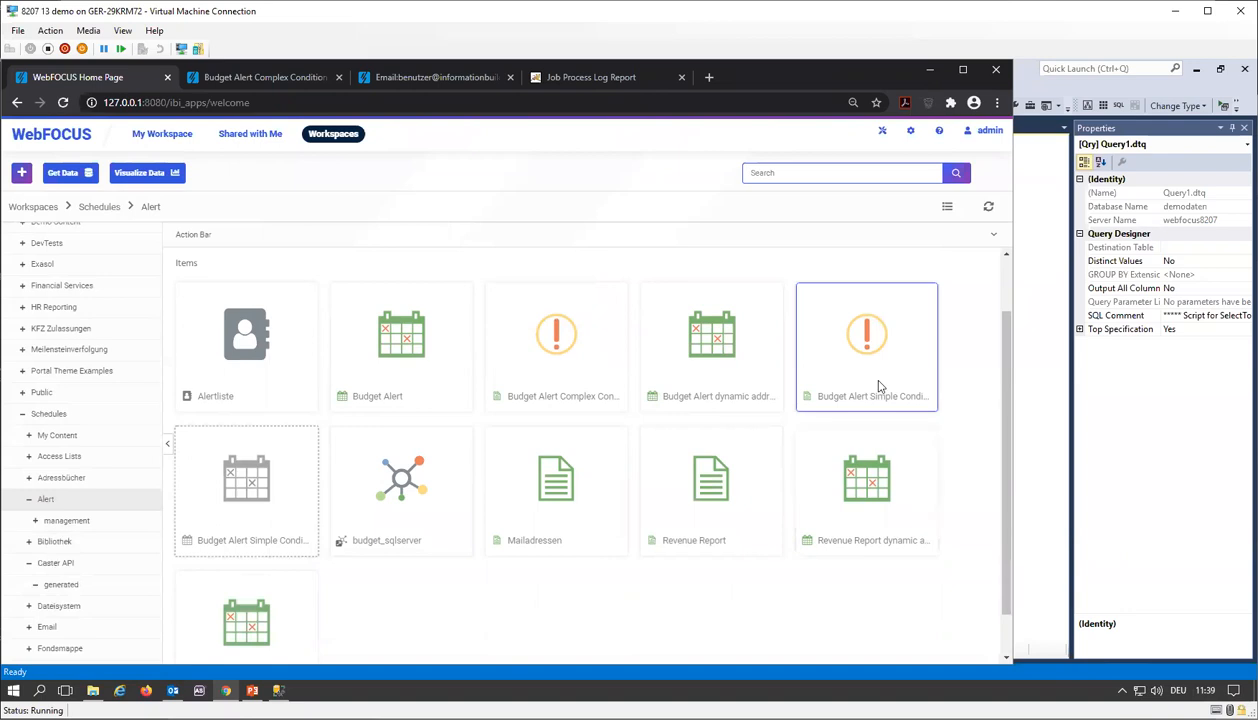
{"action": "scroll", "coordinate": [805, 565], "scroll_direction": "up", "scroll_amount": 2}
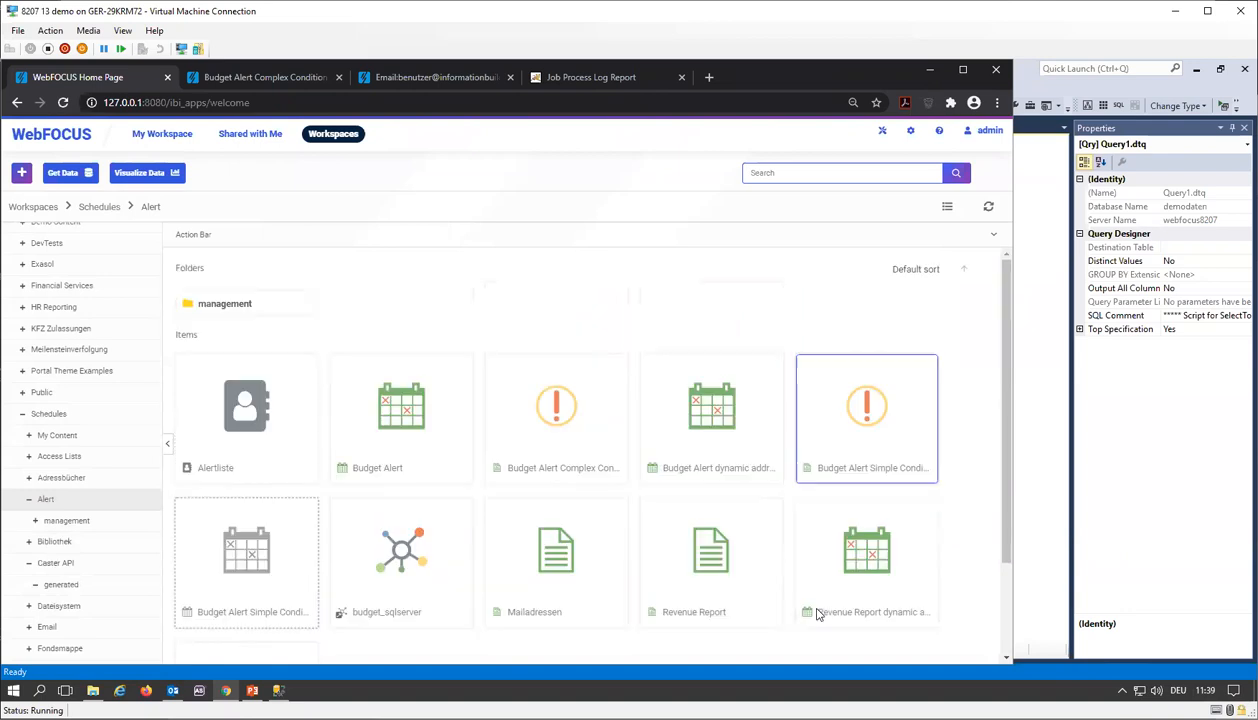
Create a new InfoAssist alert in the Alert folder
{"action": "left_click", "coordinate": [994, 239]}
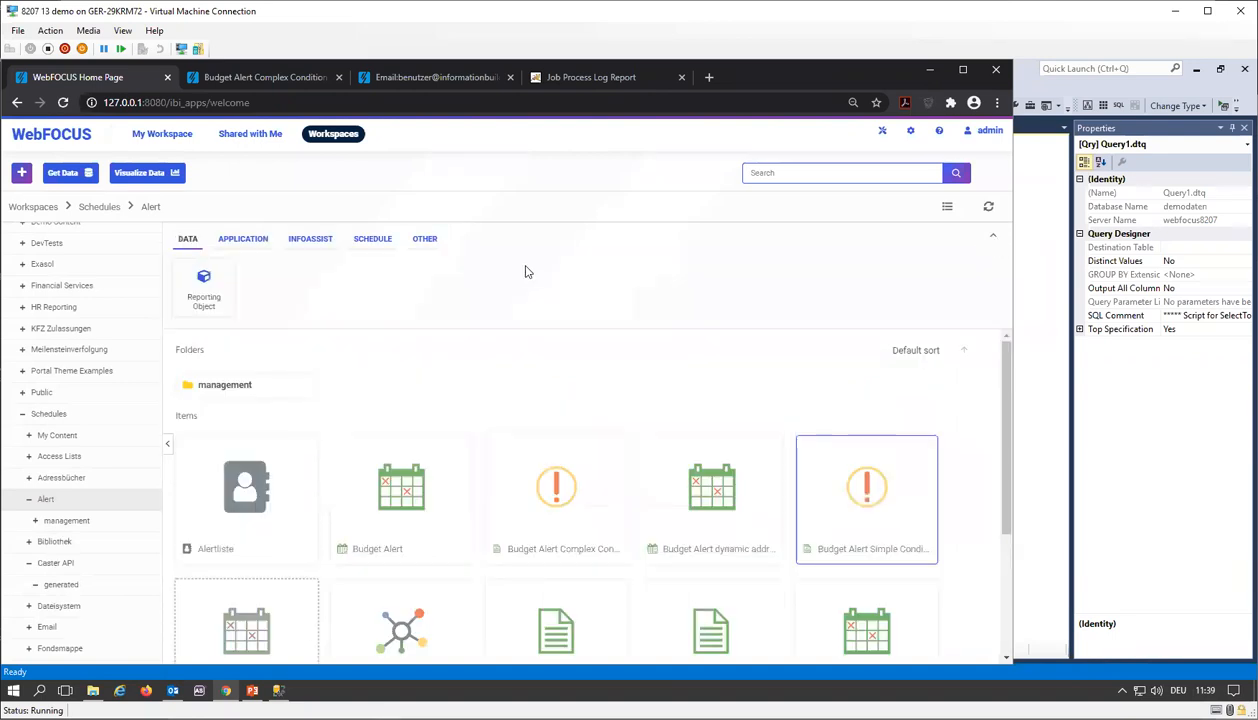
{"action": "left_click", "coordinate": [358, 241]}
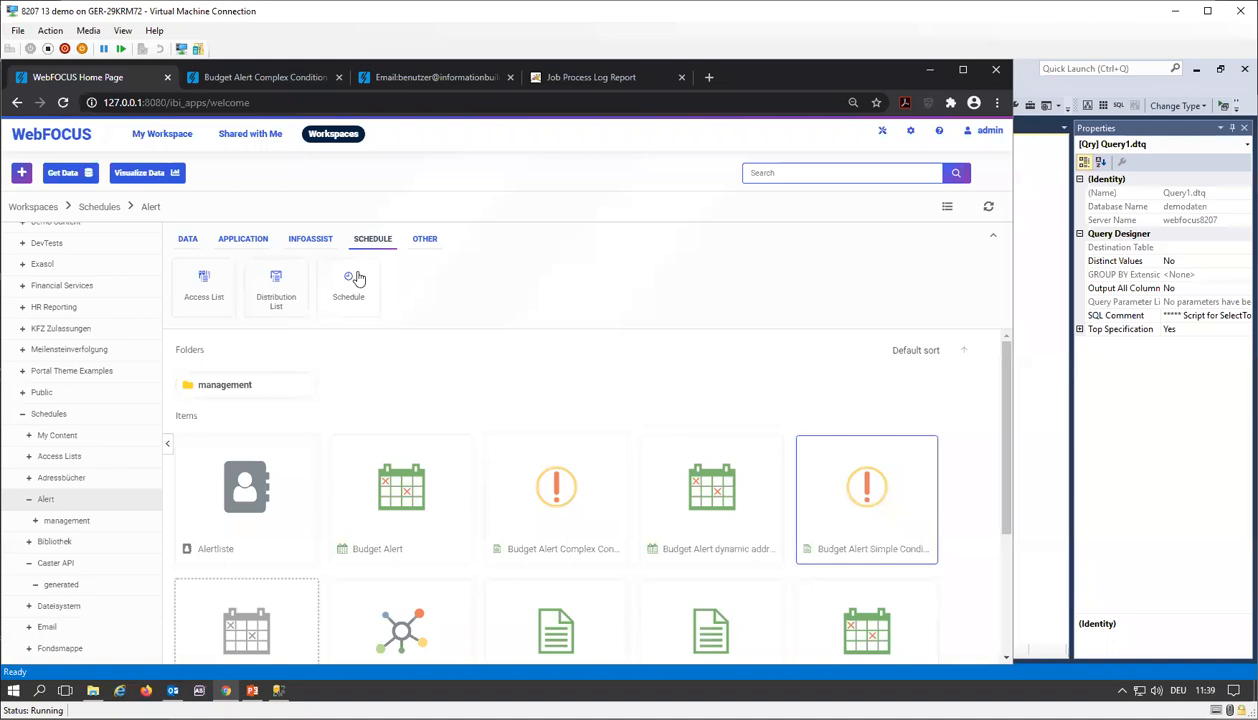
{"action": "left_click", "coordinate": [424, 240]}
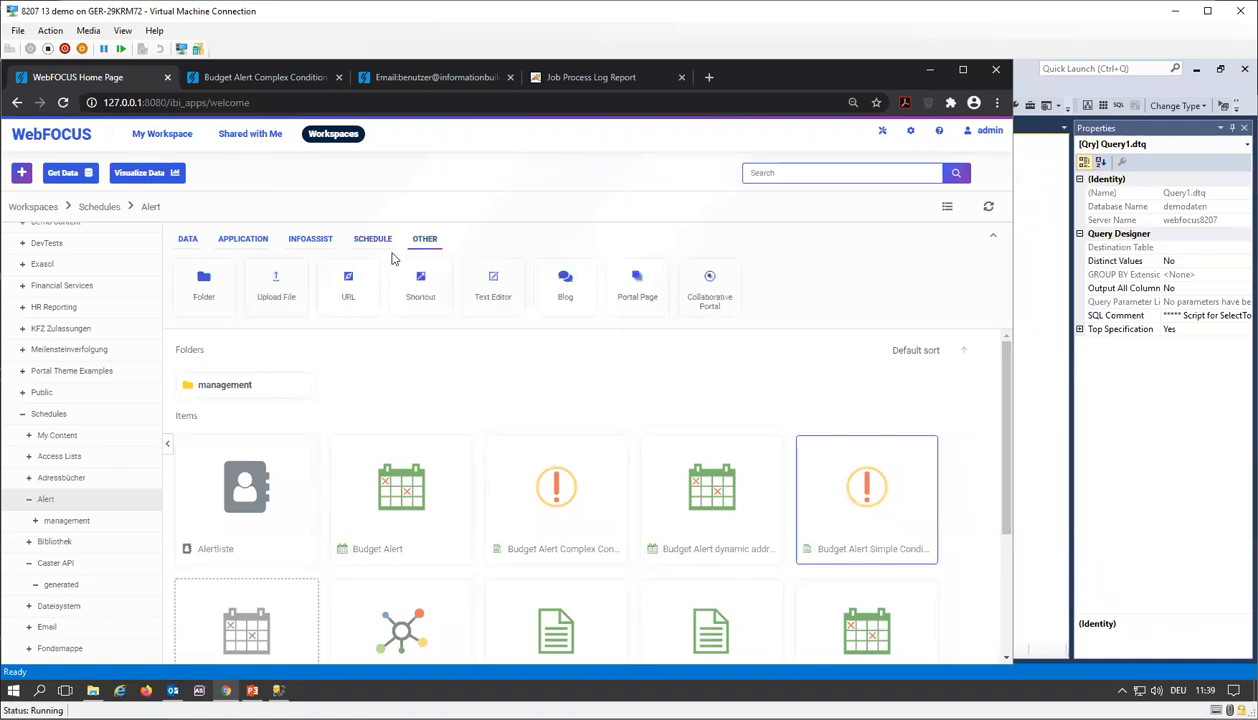
{"action": "left_click", "coordinate": [376, 244]}
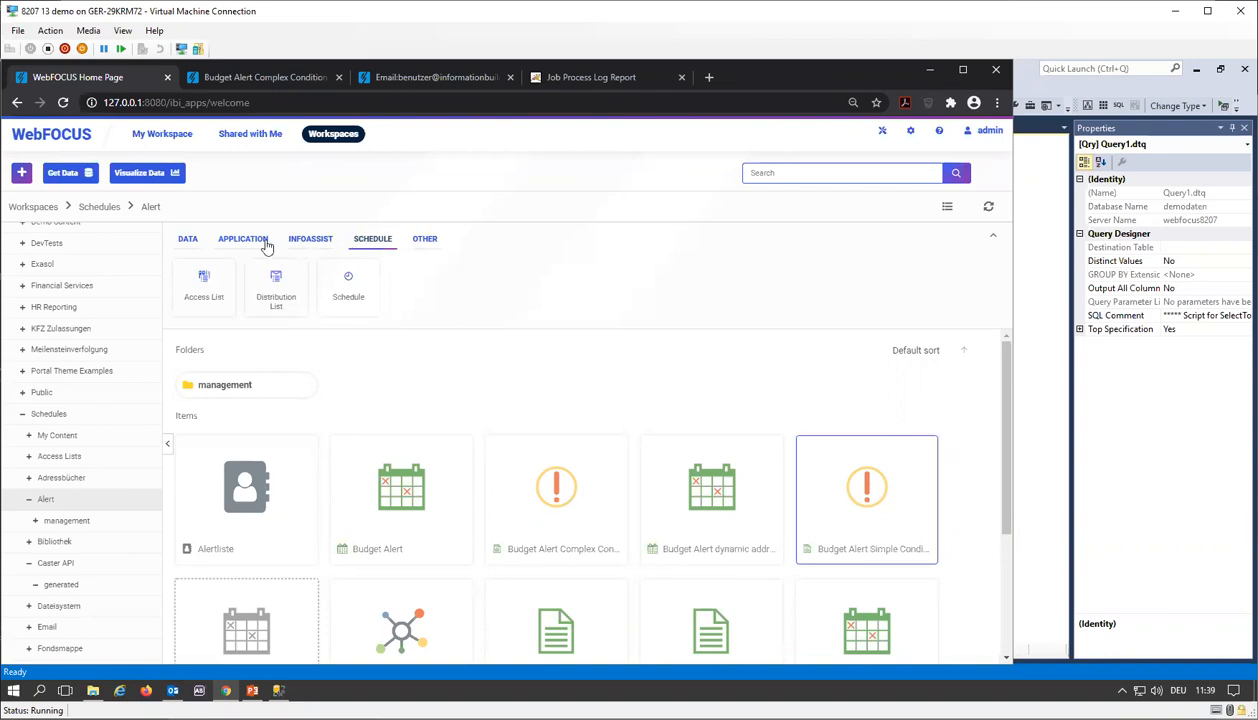
{"action": "left_click", "coordinate": [303, 248]}
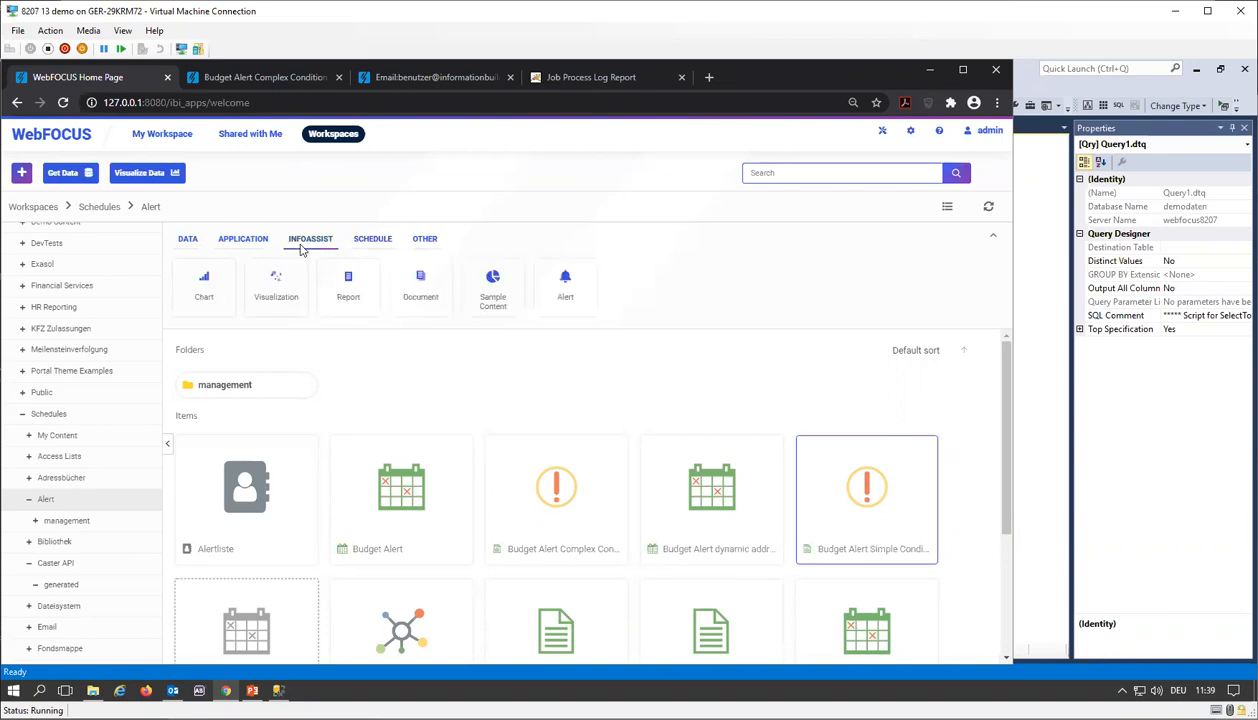
{"action": "left_click", "coordinate": [562, 285]}
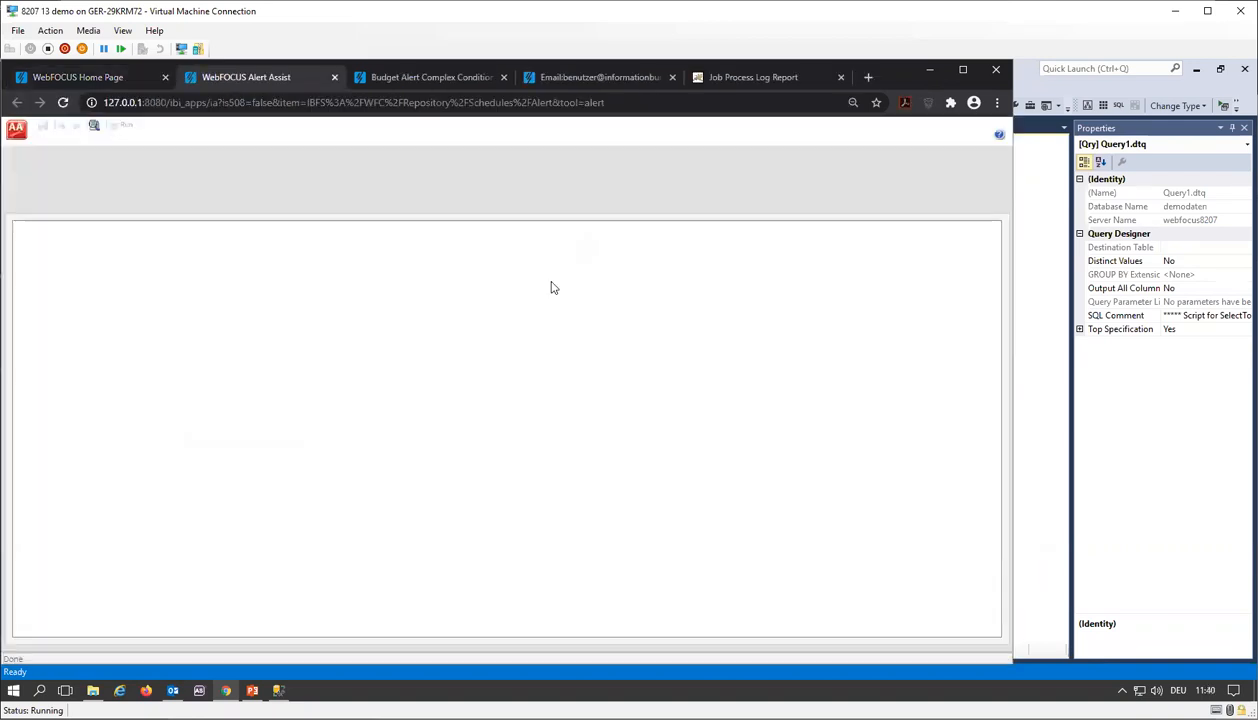
Add a new WebFOCUS Test to the alert's Test component
{"action": "left_click", "coordinate": [54, 241]}
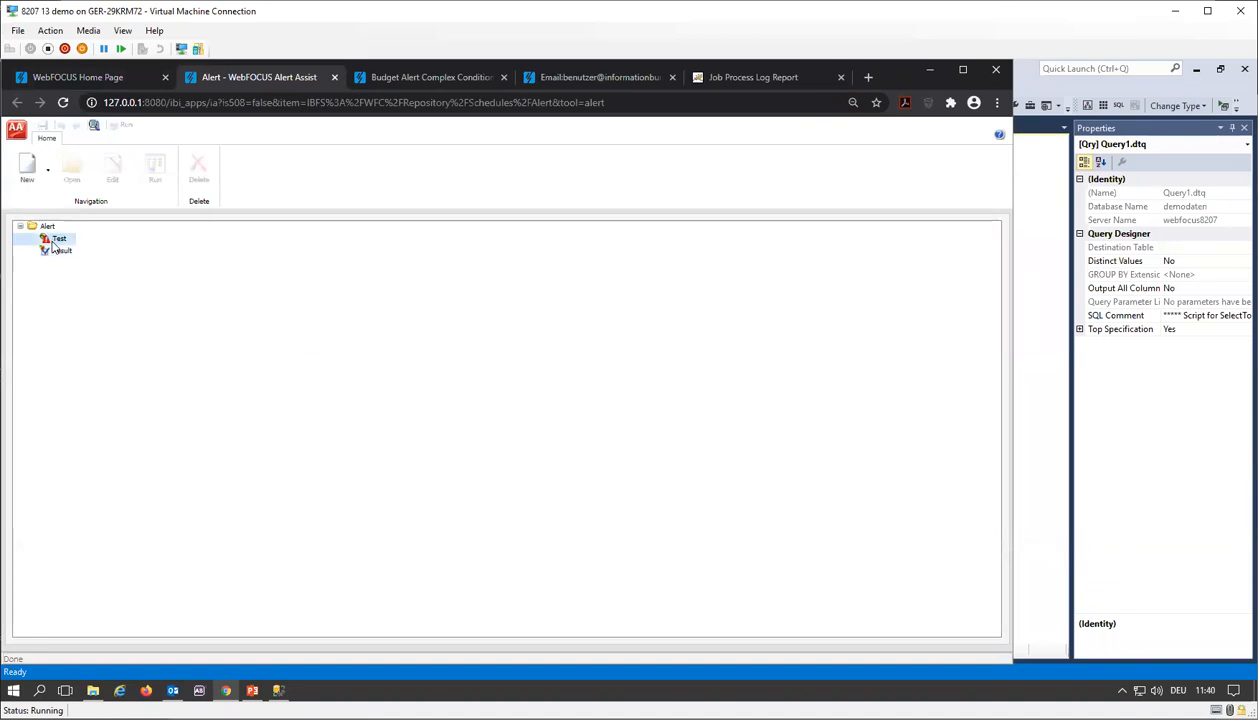
{"action": "right_click", "coordinate": [58, 240]}
{"action": "mouse_move", "coordinate": [85, 245]}
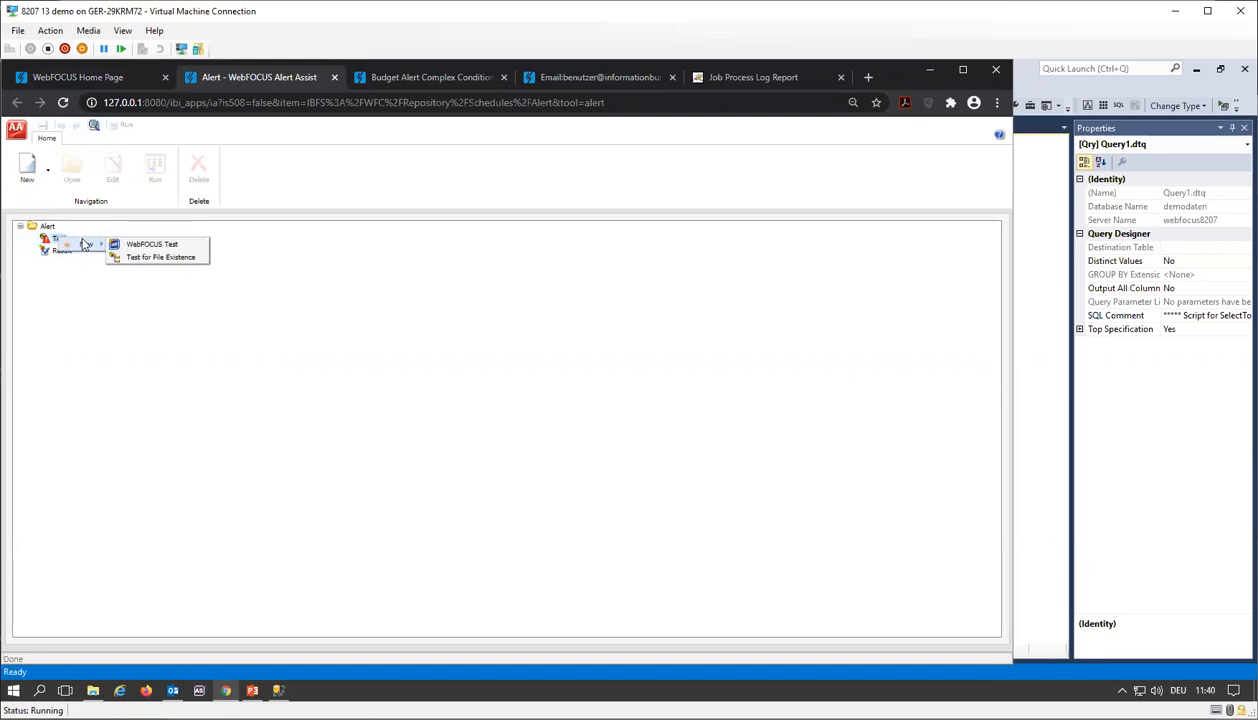
{"action": "left_click", "coordinate": [146, 245]}
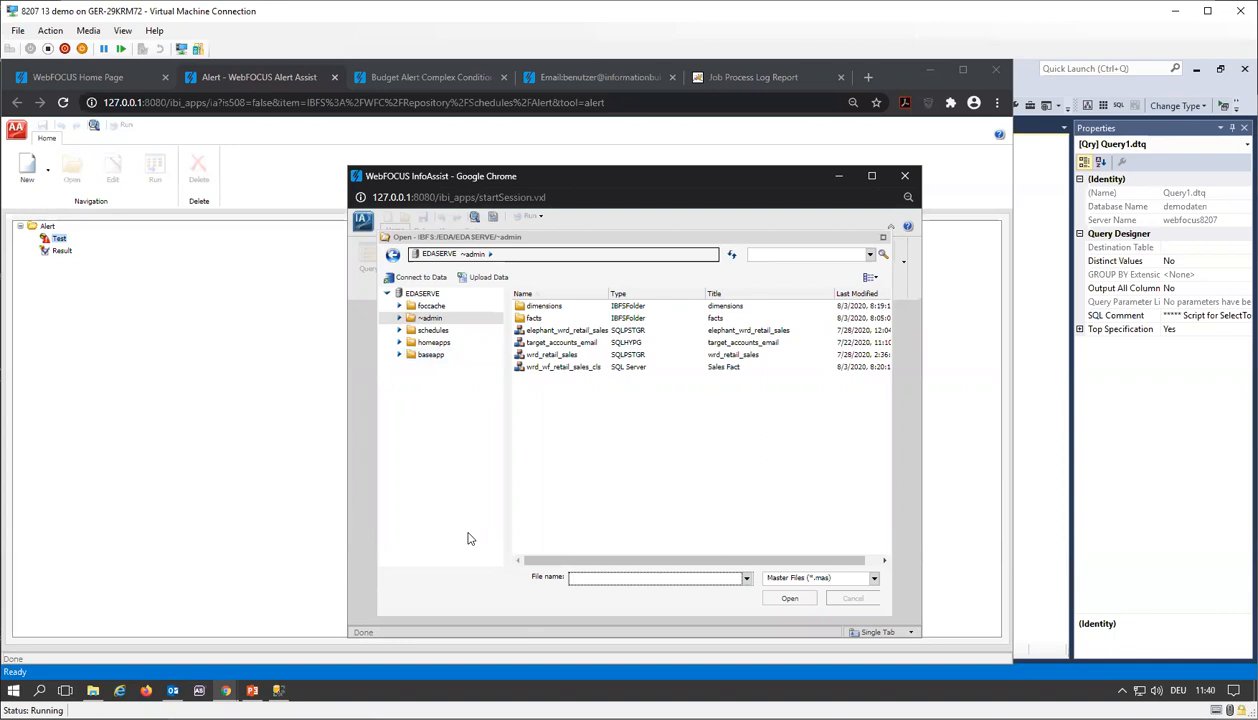
Look through the master files in the baseapp and ~admin folders for the budget data source, sorting the list by modification date and by type
{"action": "left_click", "coordinate": [432, 355]}
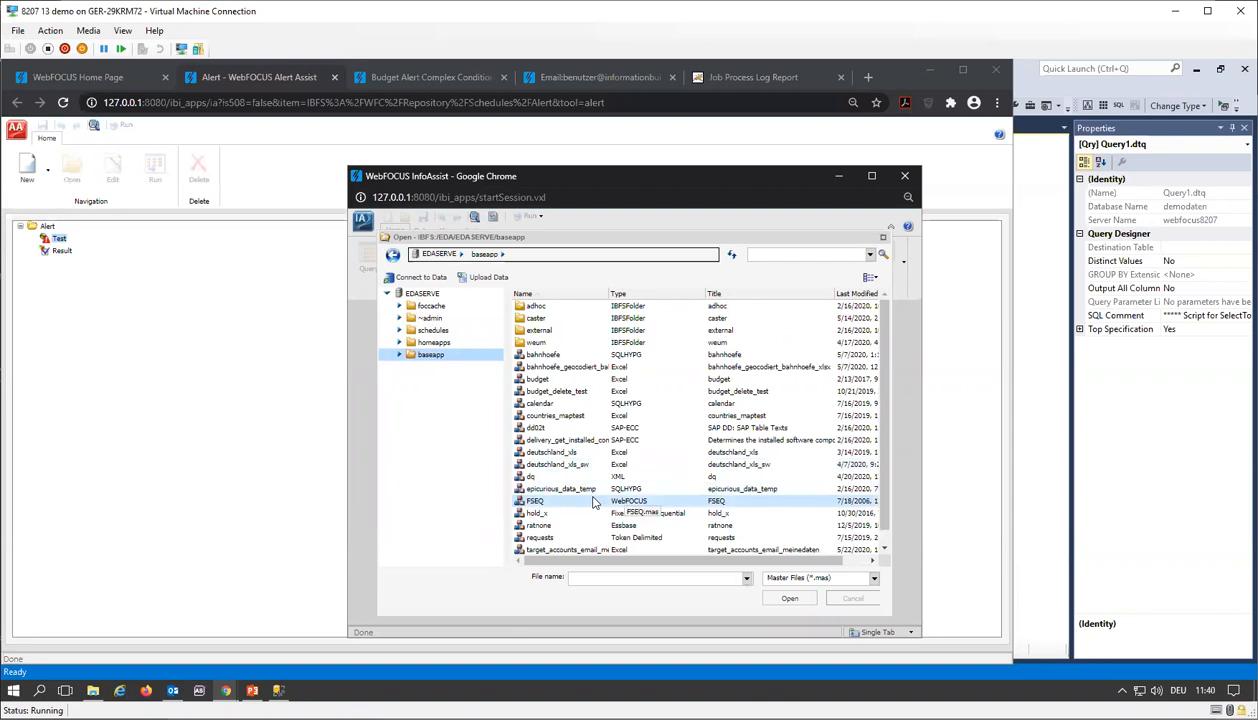
{"action": "scroll", "coordinate": [600, 440], "scroll_direction": "down", "scroll_amount": 1}
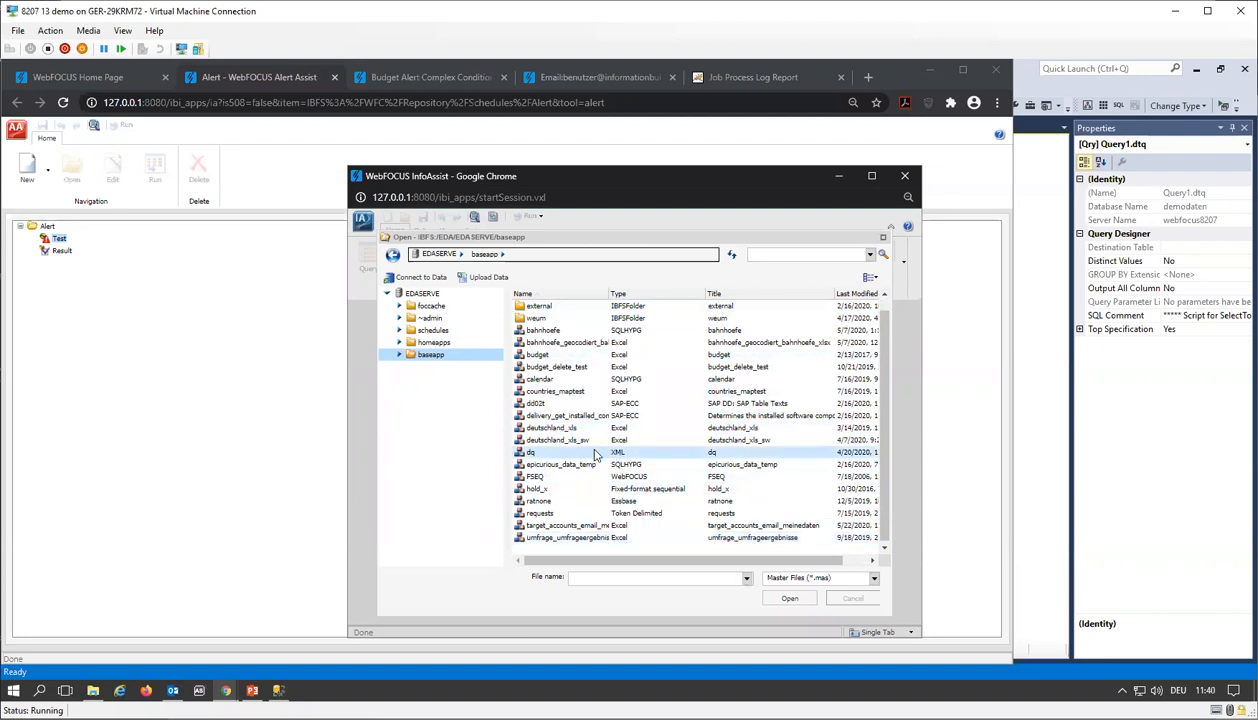
{"action": "scroll", "coordinate": [595, 455], "scroll_direction": "up", "scroll_amount": 1}
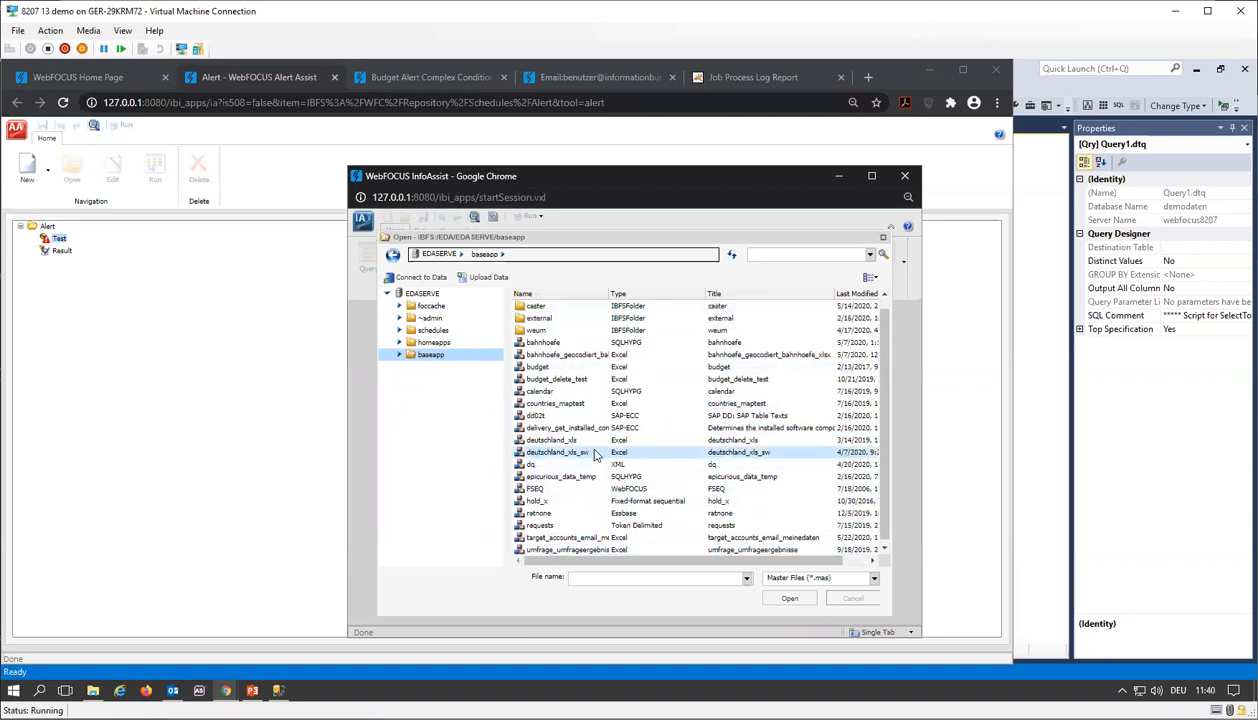
{"action": "left_click", "coordinate": [571, 382]}
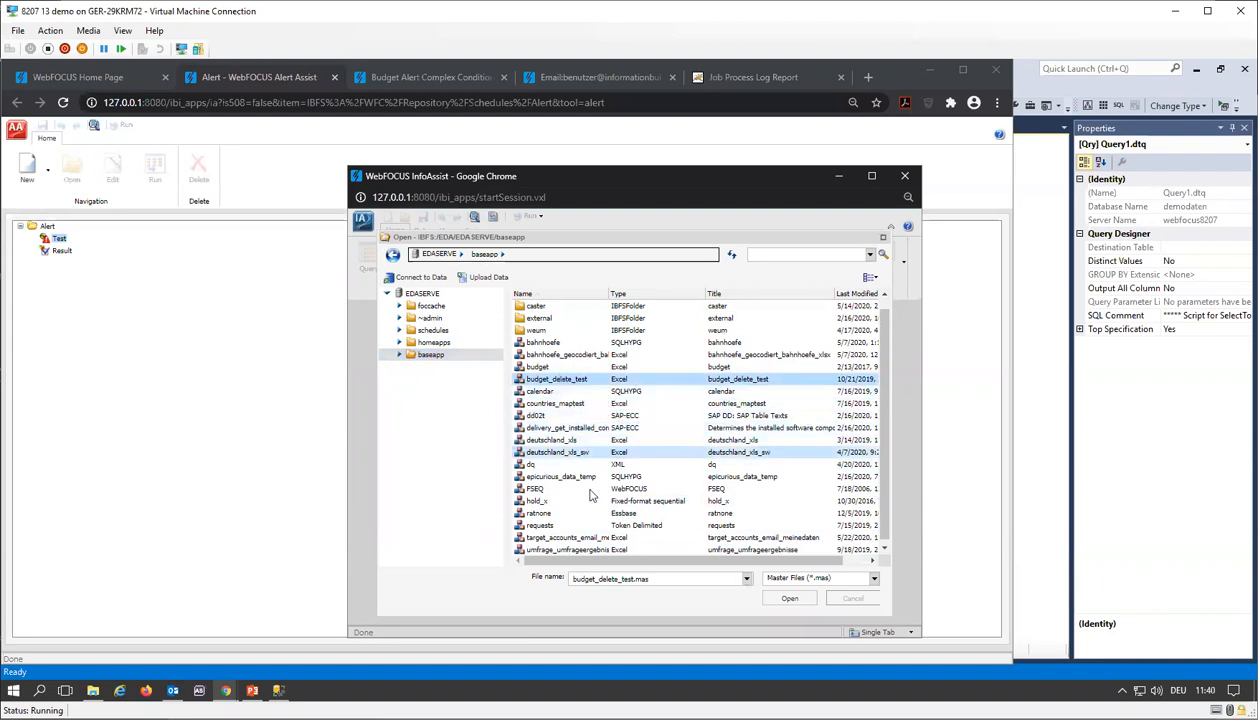
{"action": "left_click", "coordinate": [430, 319]}
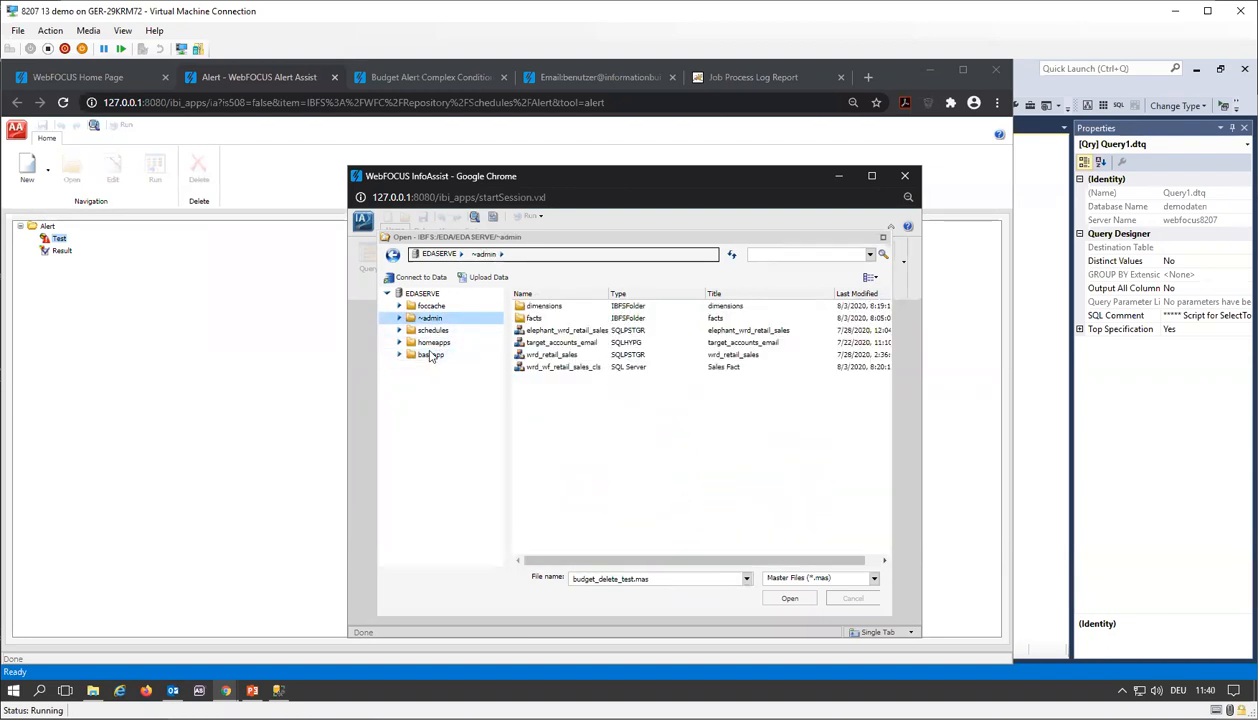
{"action": "left_click", "coordinate": [430, 355]}
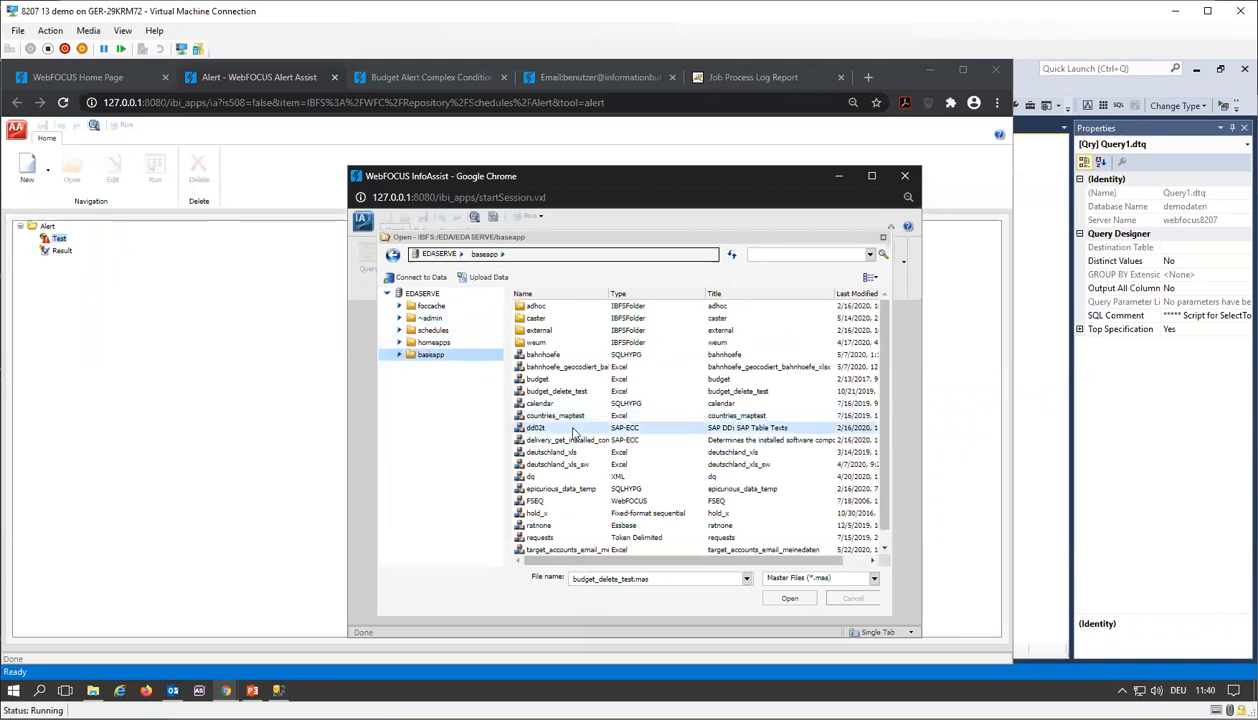
{"action": "scroll", "coordinate": [750, 485], "scroll_direction": "down", "scroll_amount": 1}
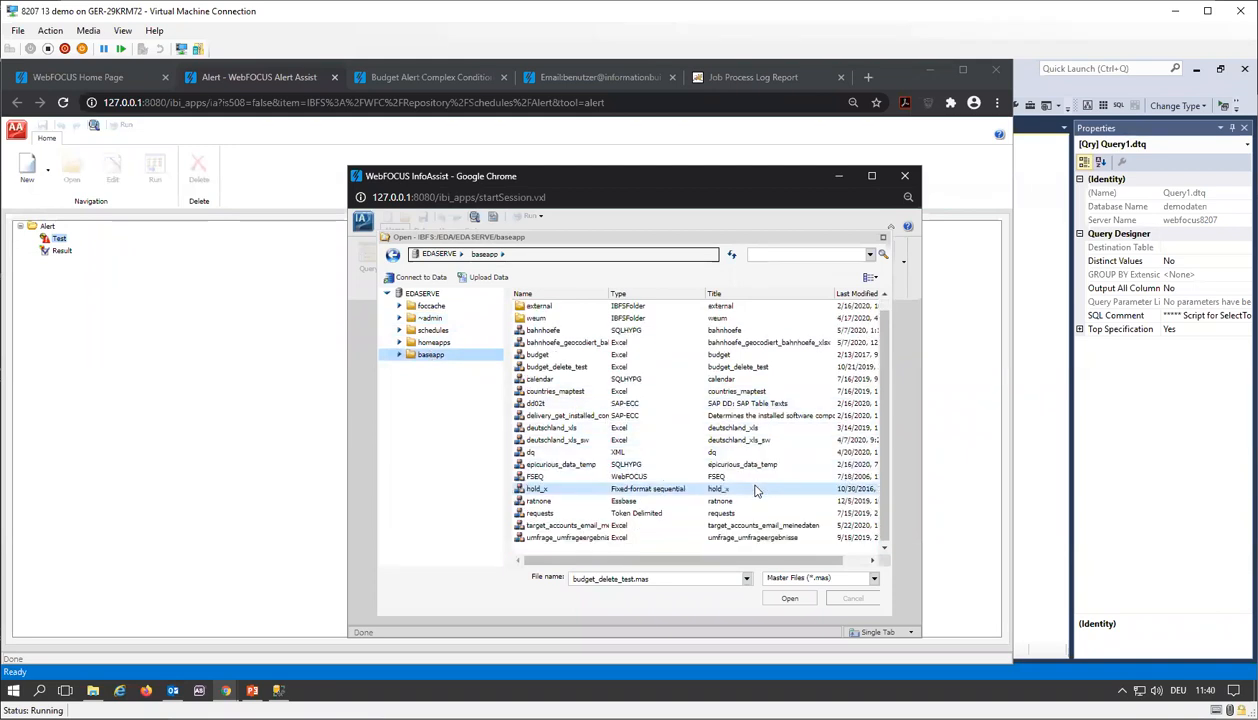
{"action": "left_click", "coordinate": [855, 293]}
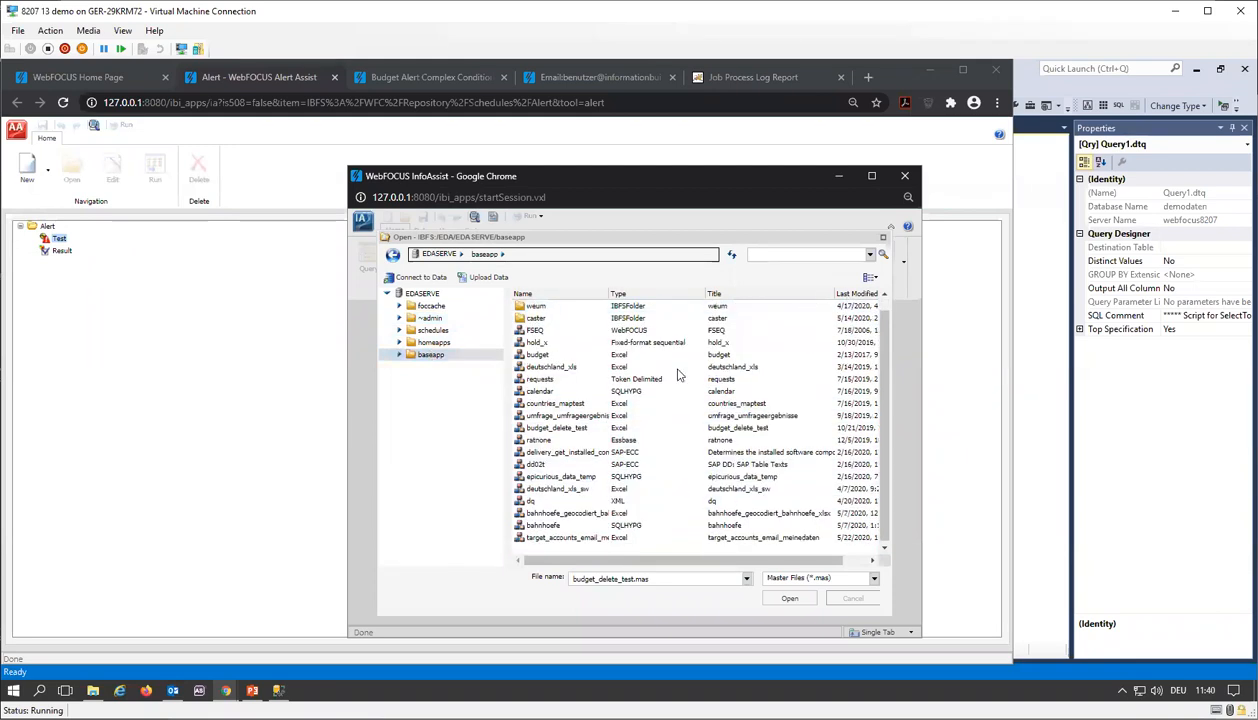
{"action": "scroll", "coordinate": [651, 443], "scroll_direction": "down", "scroll_amount": 1}
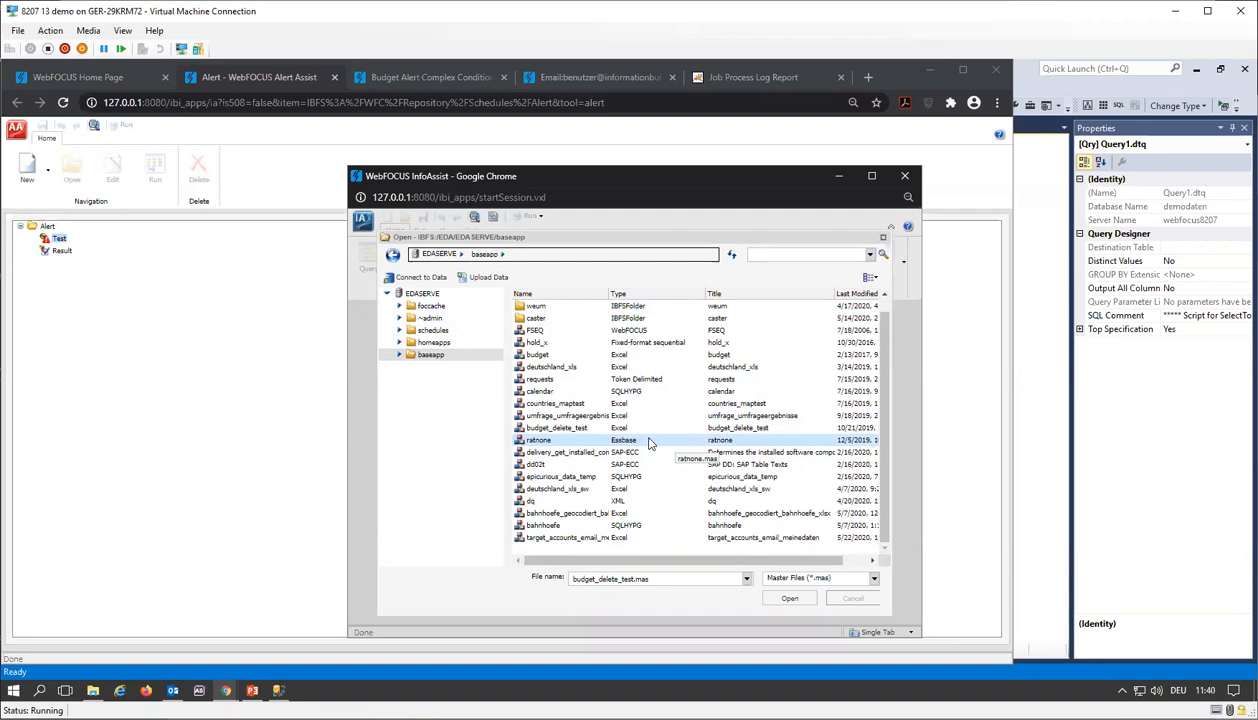
{"action": "left_click", "coordinate": [657, 295]}
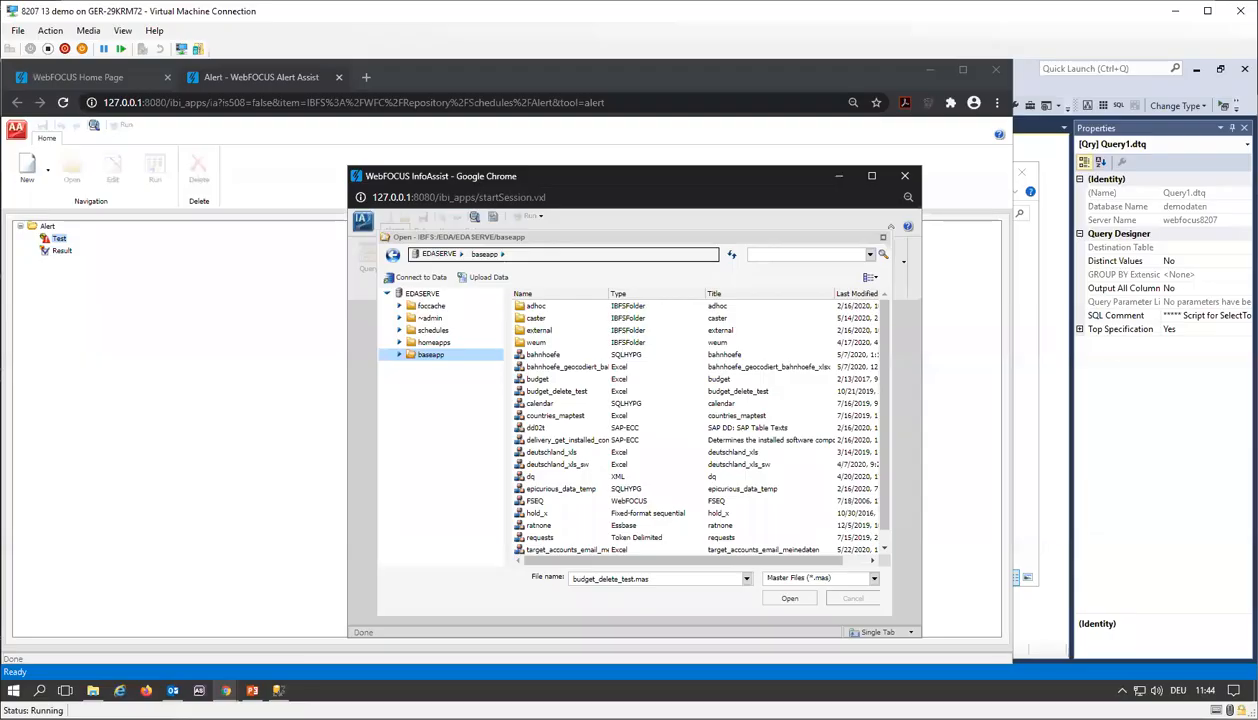
Open the budget_sqlserver master file from the schedules folder as the test's data source
{"action": "left_click", "coordinate": [424, 331]}
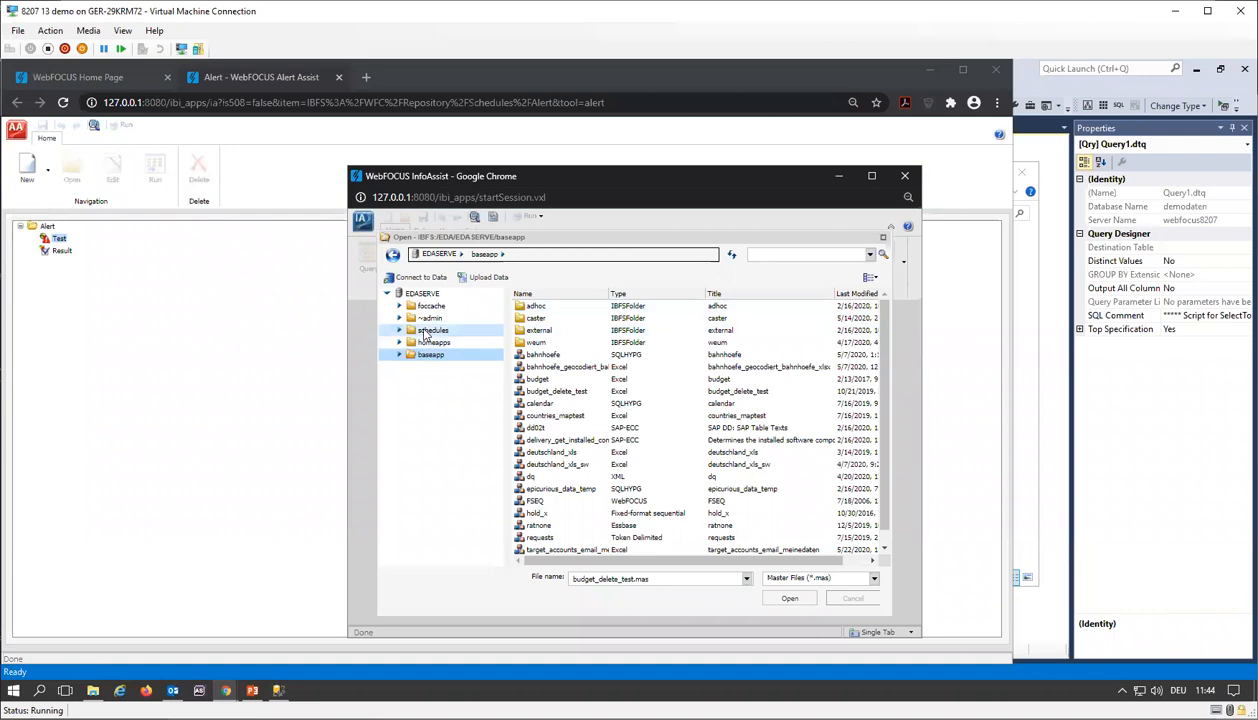
{"action": "left_click", "coordinate": [534, 319]}
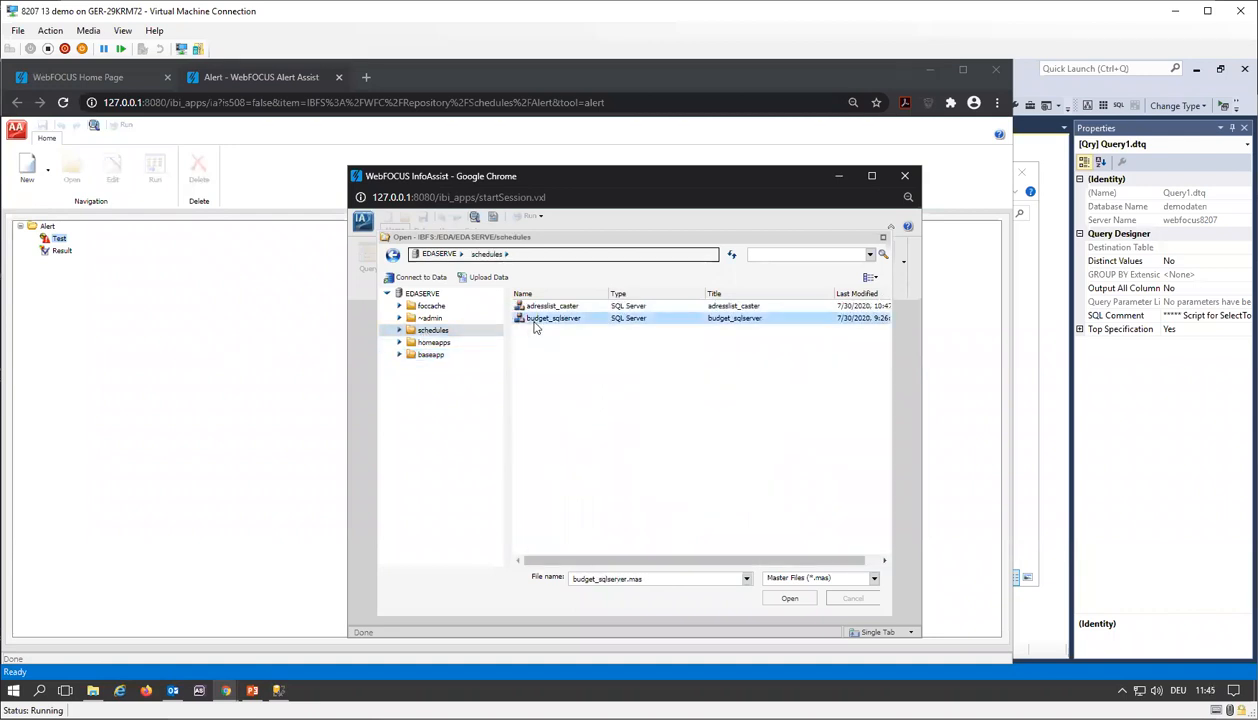
{"action": "left_click", "coordinate": [791, 600]}
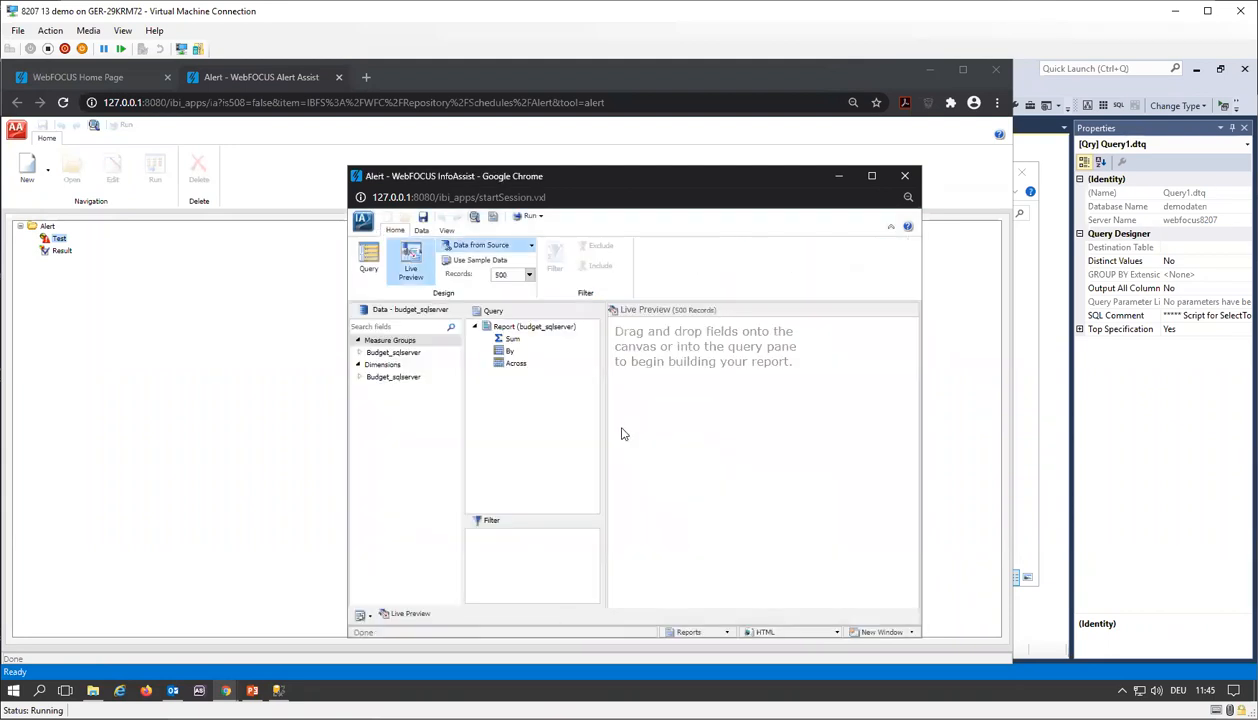
Build the test query with BUDGET as the Sum field and Produkt_Kategorie as the By field
{"action": "left_click", "coordinate": [359, 352]}
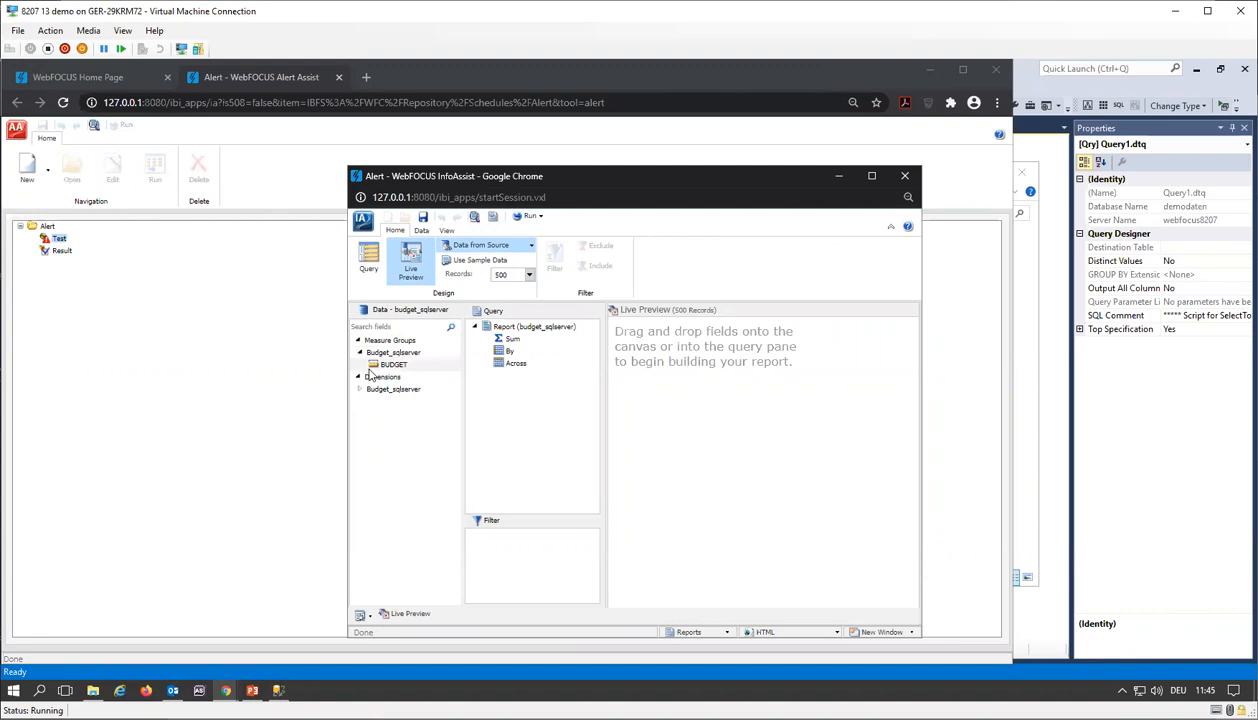
{"action": "double_click", "coordinate": [372, 365]}
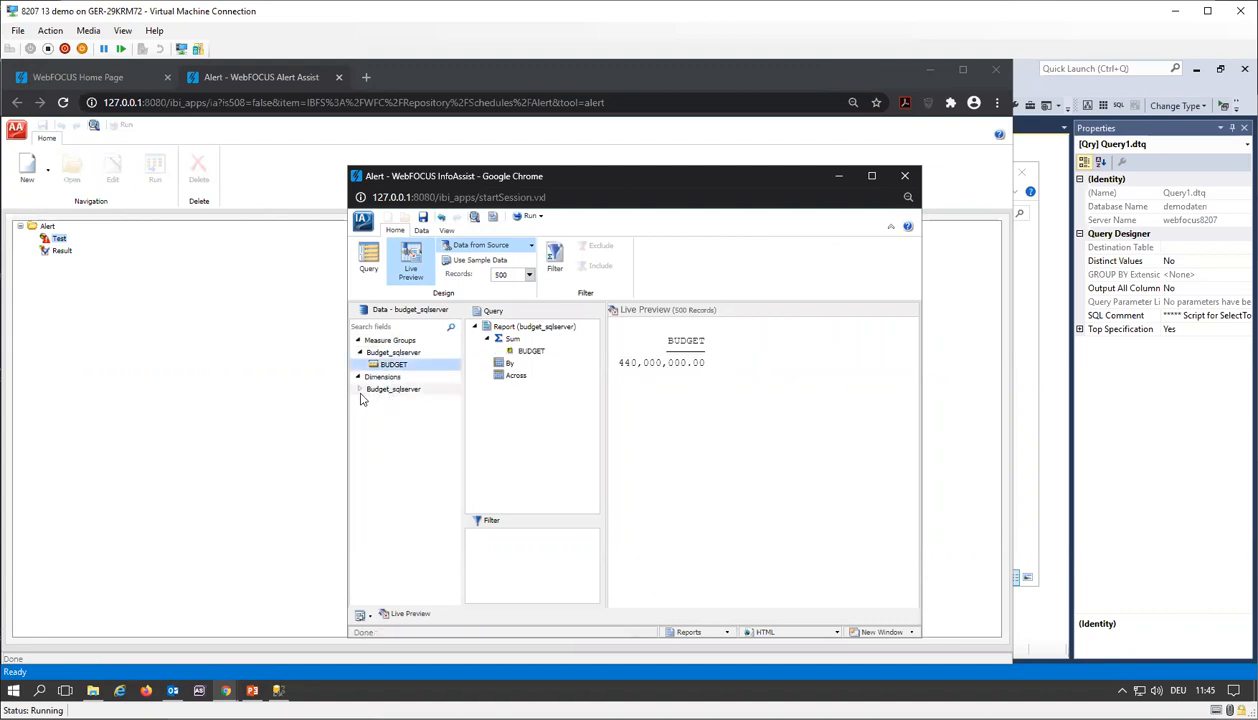
{"action": "left_click", "coordinate": [360, 389]}
{"action": "left_click_drag", "start_coordinate": [414, 405], "coordinate": [508, 367]}
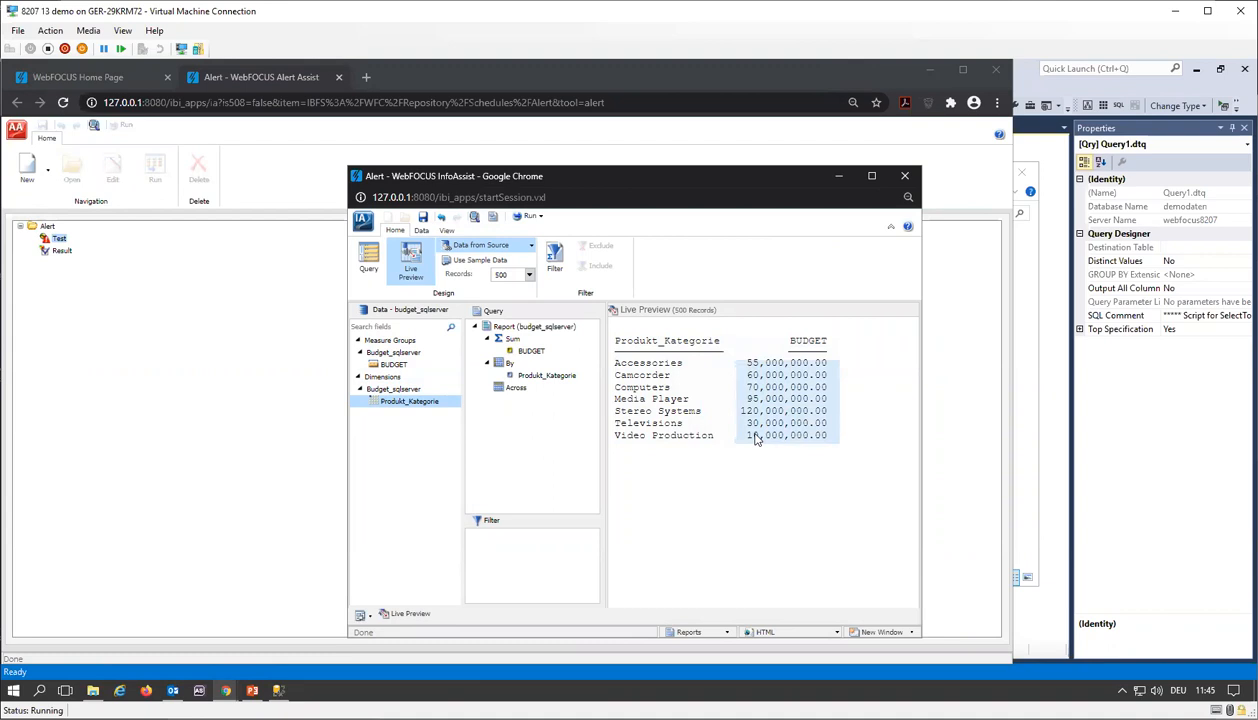
Add a filtering condition on BUDGET and change its type to WHERE TOTAL
{"action": "left_click_drag", "start_coordinate": [382, 364], "coordinate": [549, 567]}
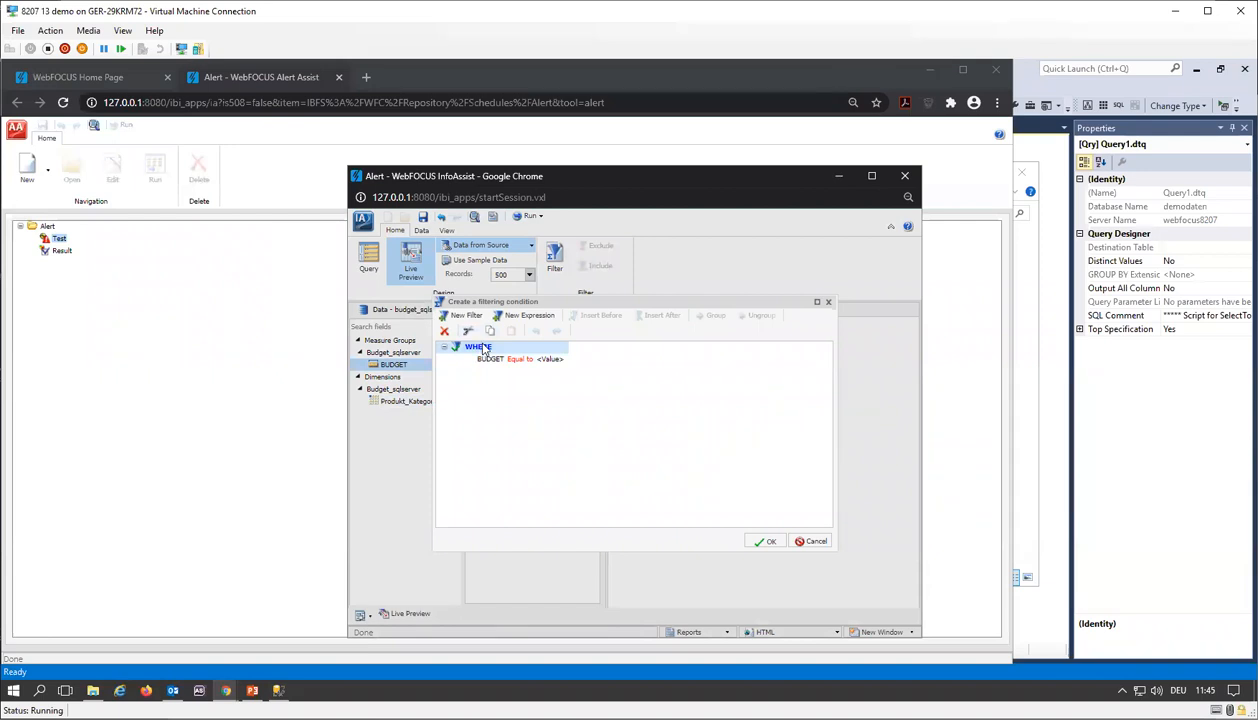
{"action": "left_click", "coordinate": [483, 347]}
{"action": "left_click", "coordinate": [481, 347]}
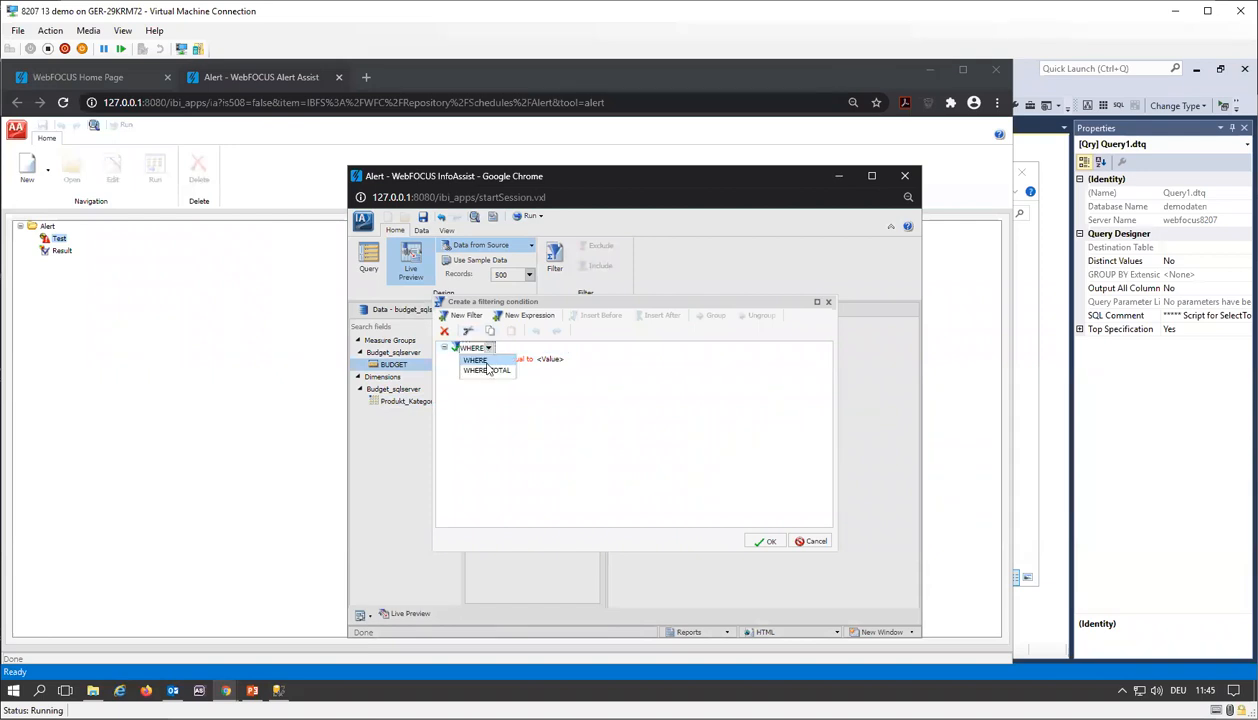
{"action": "left_click", "coordinate": [483, 371]}
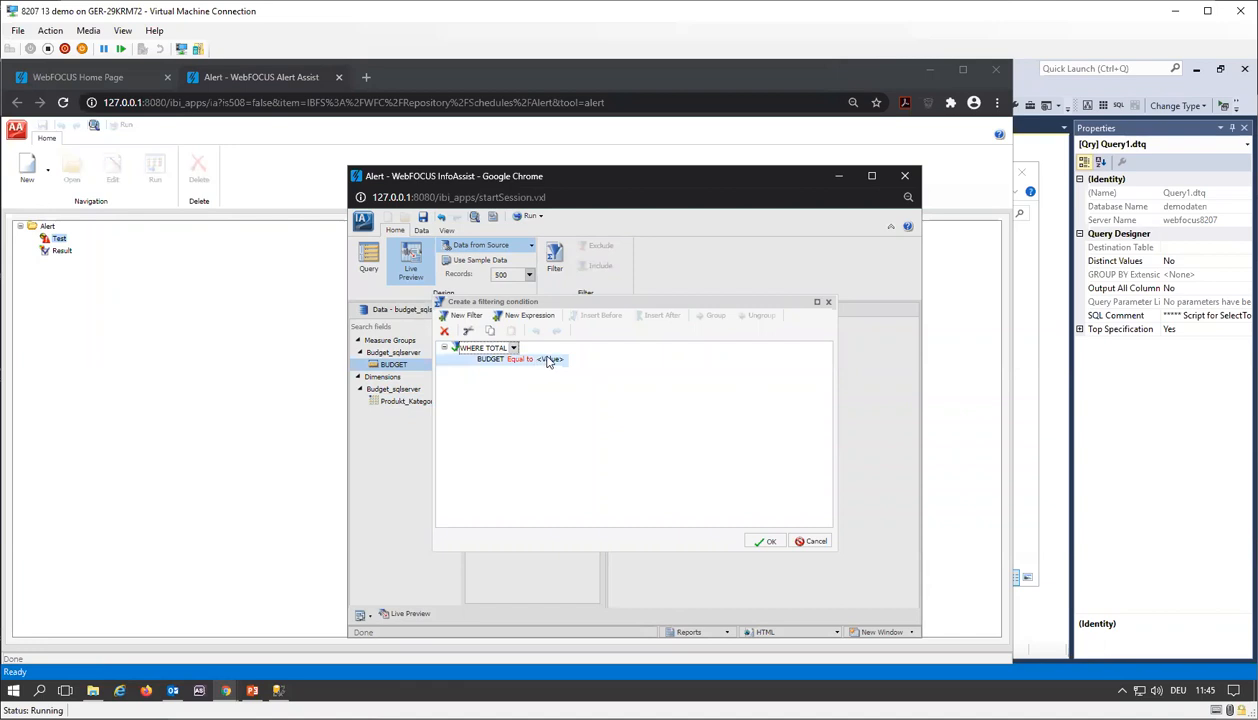
Set the BUDGET condition to Less than the constant value 1000000 and apply the filter
{"action": "left_click", "coordinate": [514, 362]}
{"action": "left_click", "coordinate": [514, 362]}
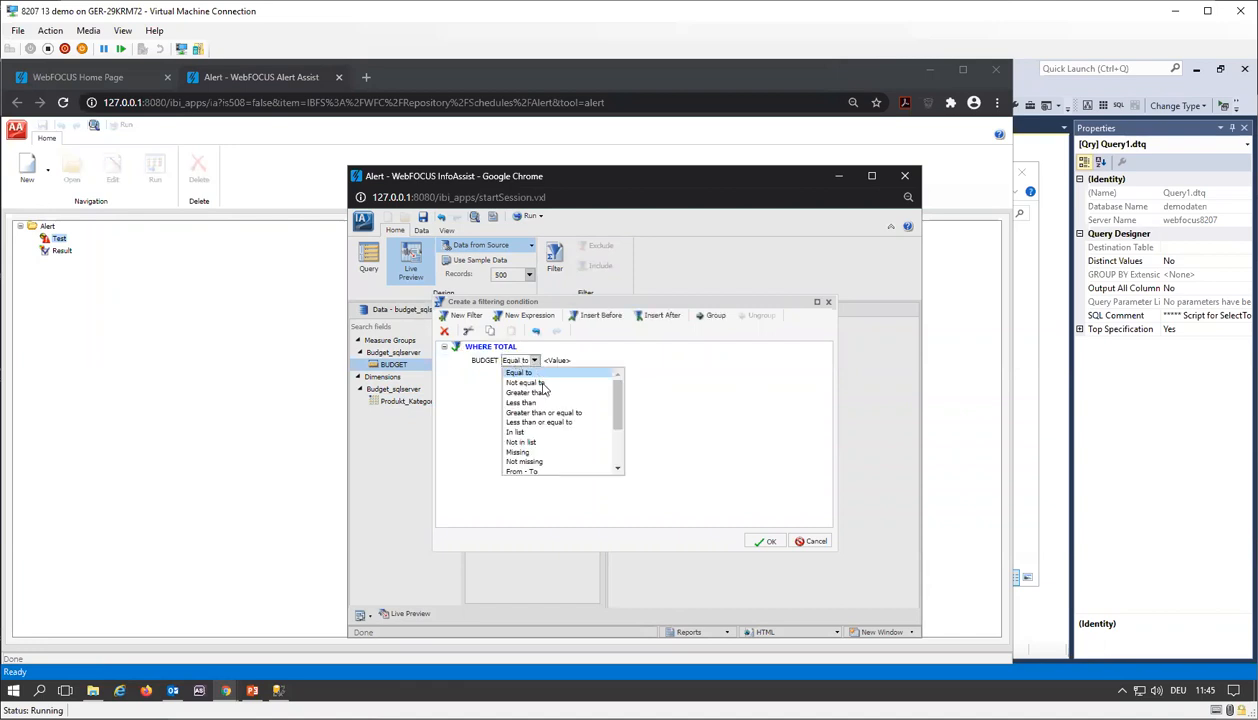
{"action": "left_click", "coordinate": [543, 403]}
{"action": "left_click", "coordinate": [558, 362]}
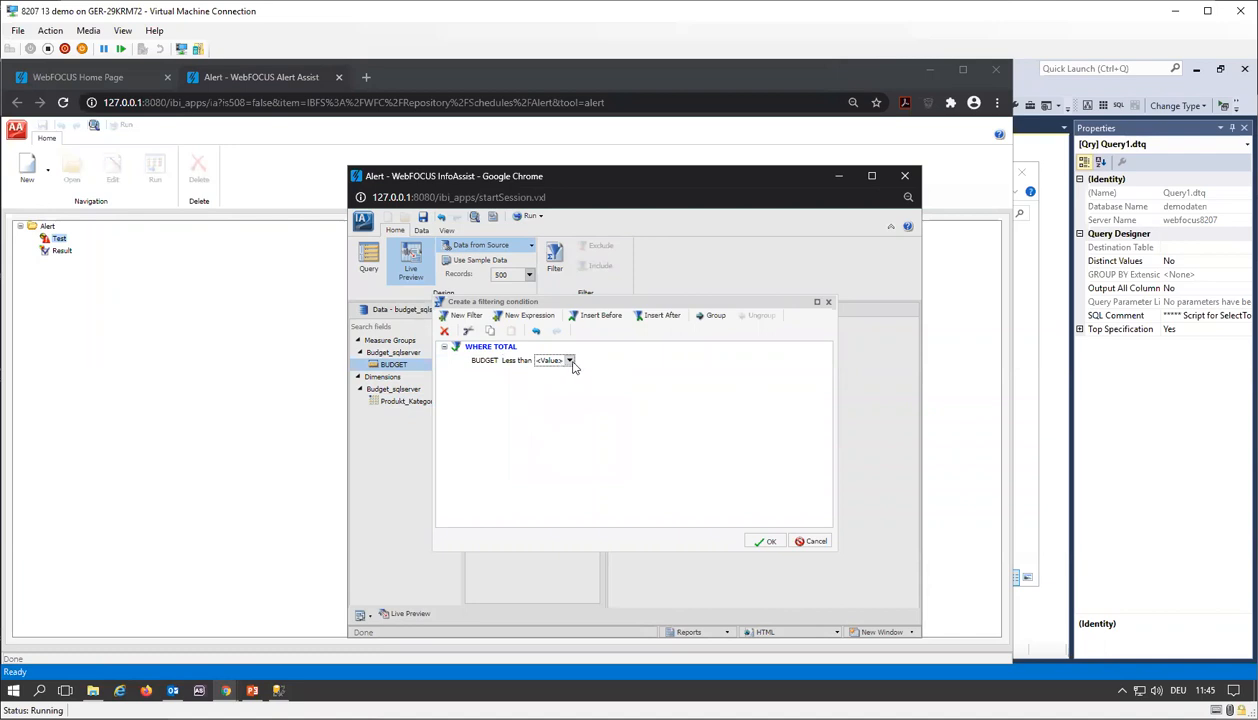
{"action": "left_click", "coordinate": [568, 361]}
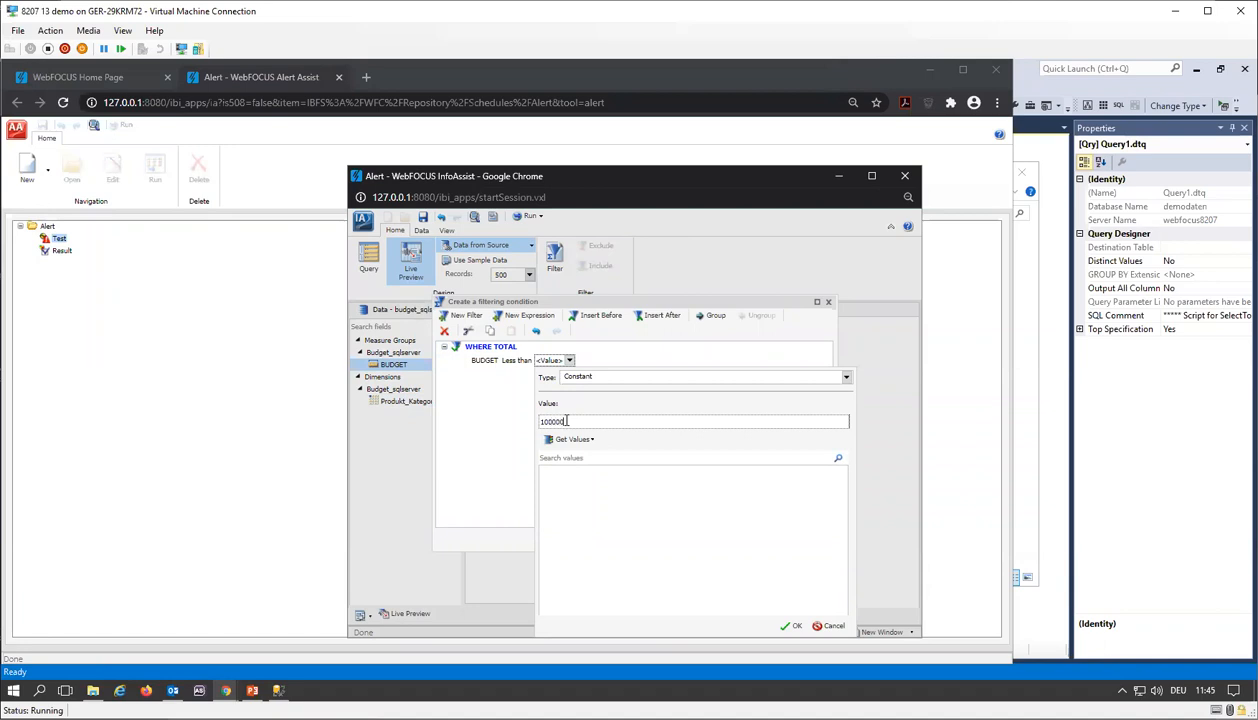
{"action": "left_click", "coordinate": [790, 626]}
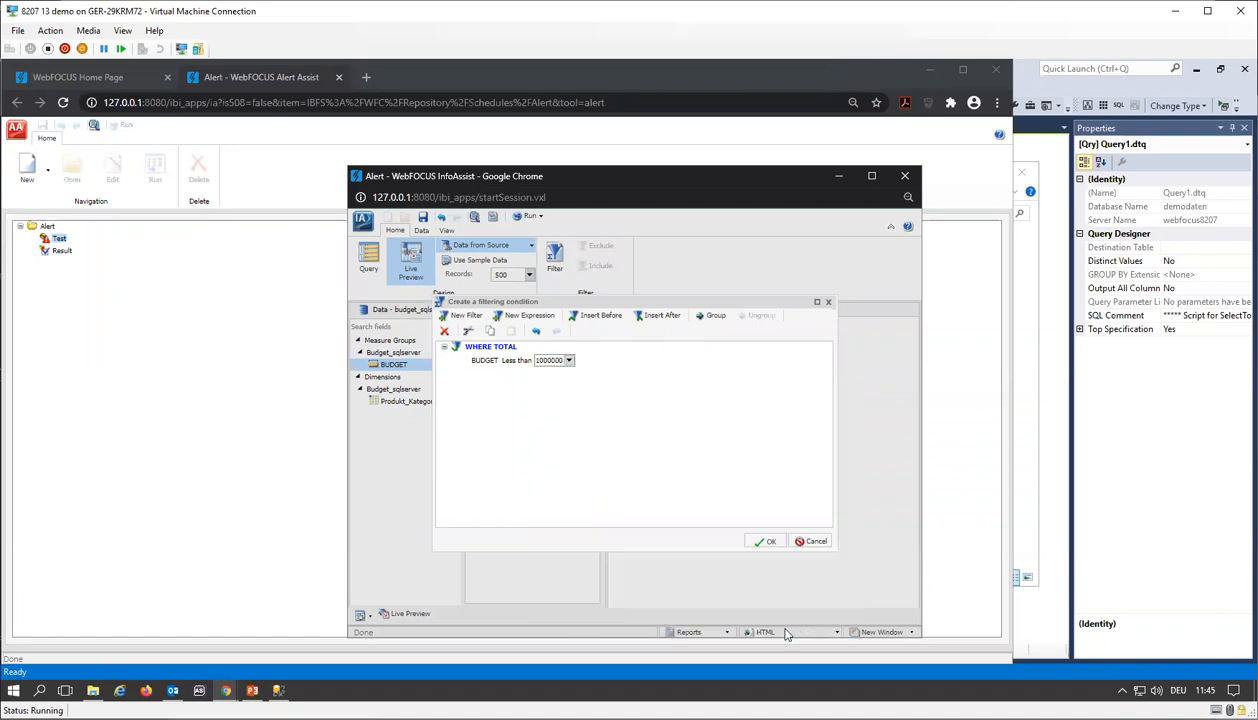
{"action": "left_click", "coordinate": [764, 541]}
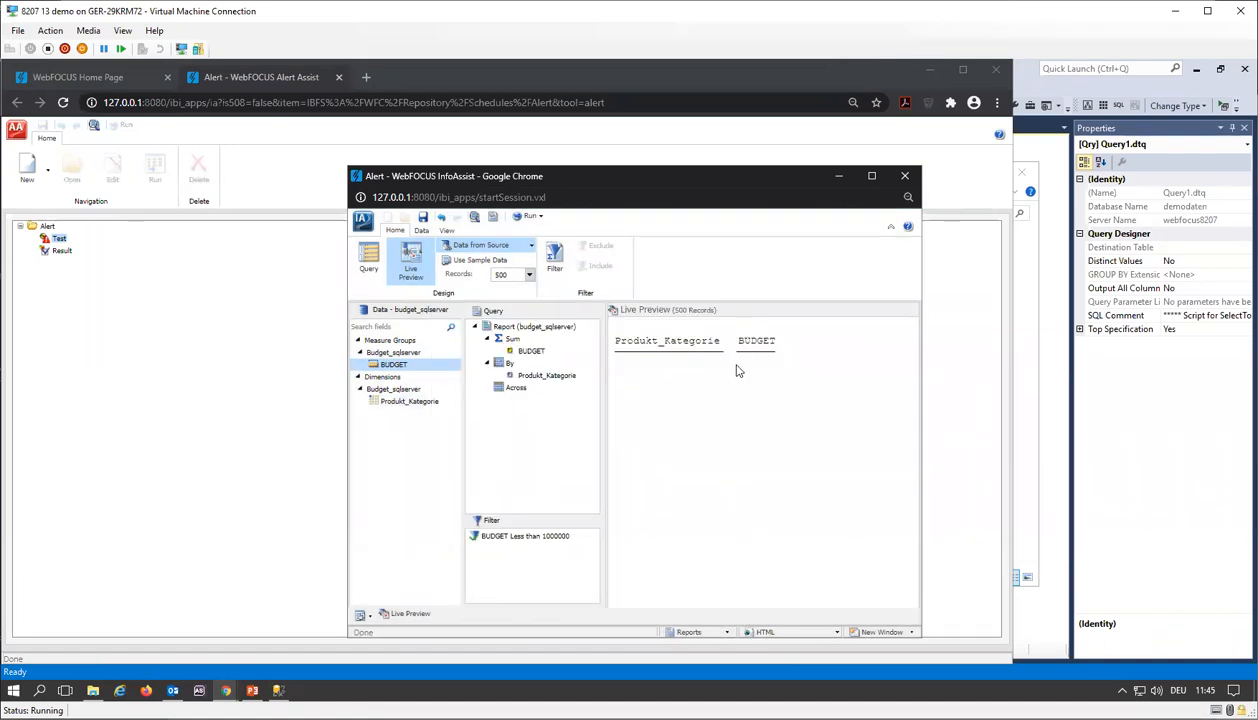
Run the filtered test query and expand the details on its output page
{"action": "left_click", "coordinate": [520, 216]}
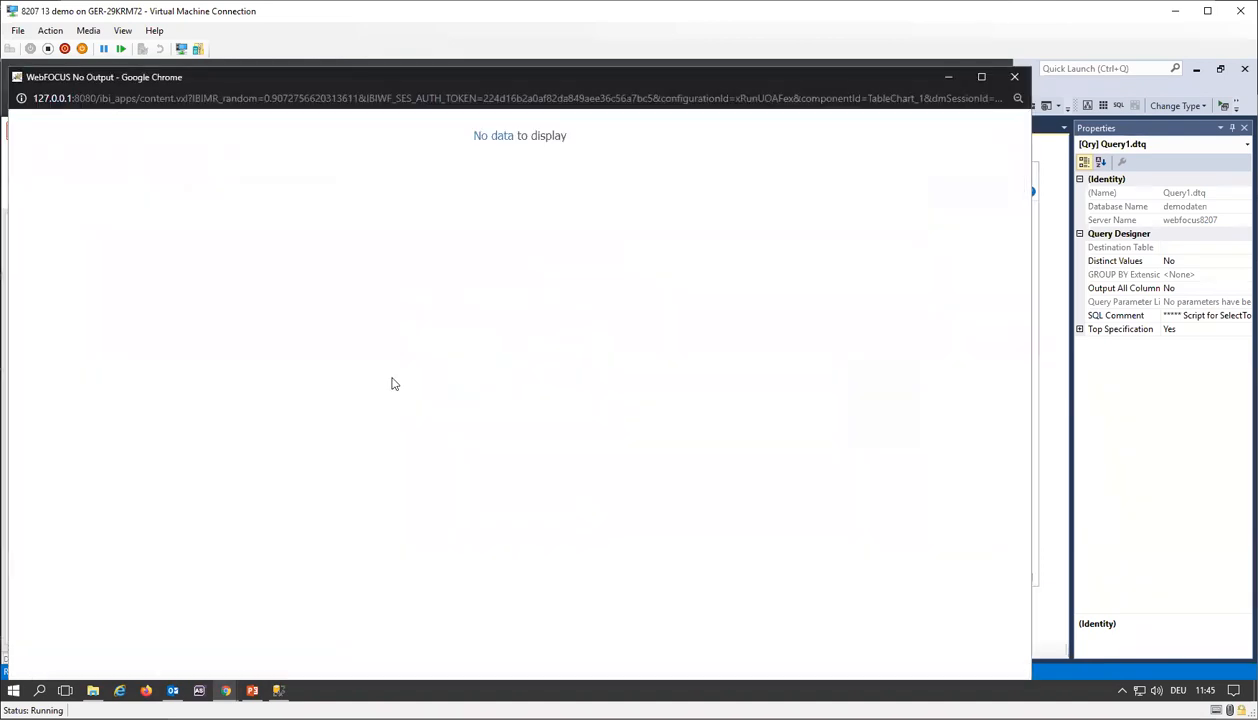
{"action": "left_click", "coordinate": [485, 140]}
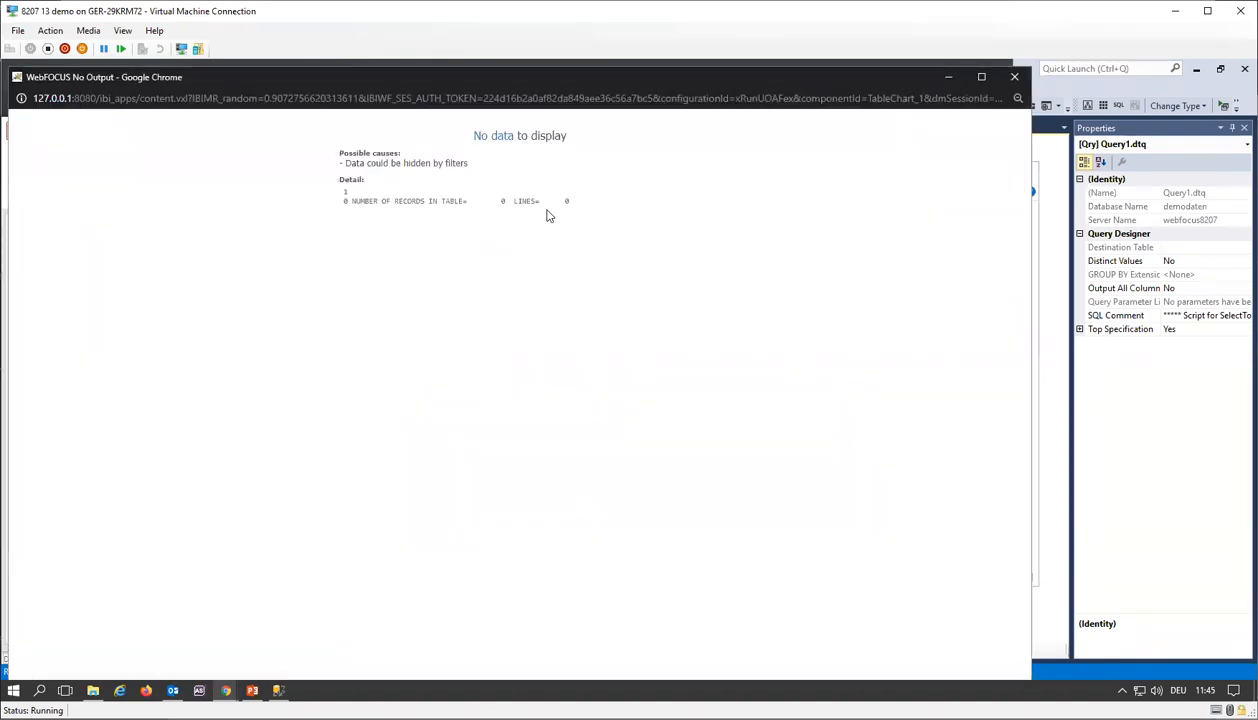
Close the query output, save the test query and return to the alert definition
{"action": "left_click", "coordinate": [1014, 77]}
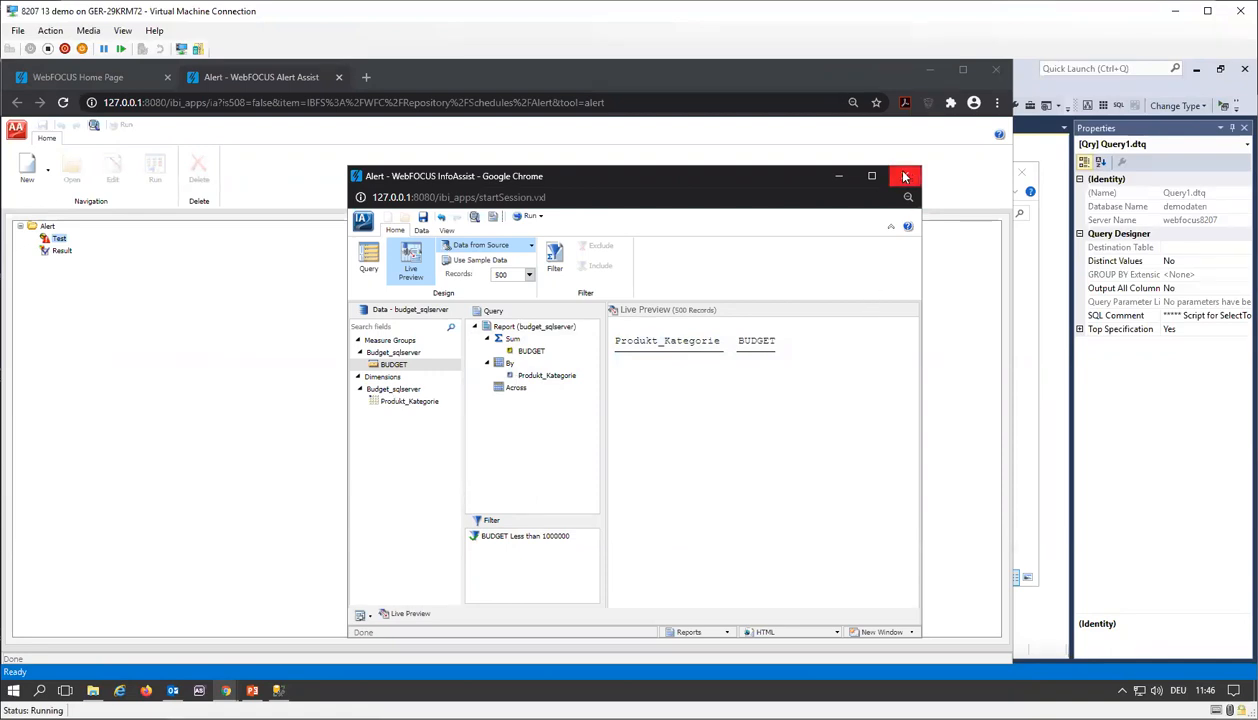
{"action": "left_click", "coordinate": [424, 219]}
{"action": "left_click", "coordinate": [636, 443]}
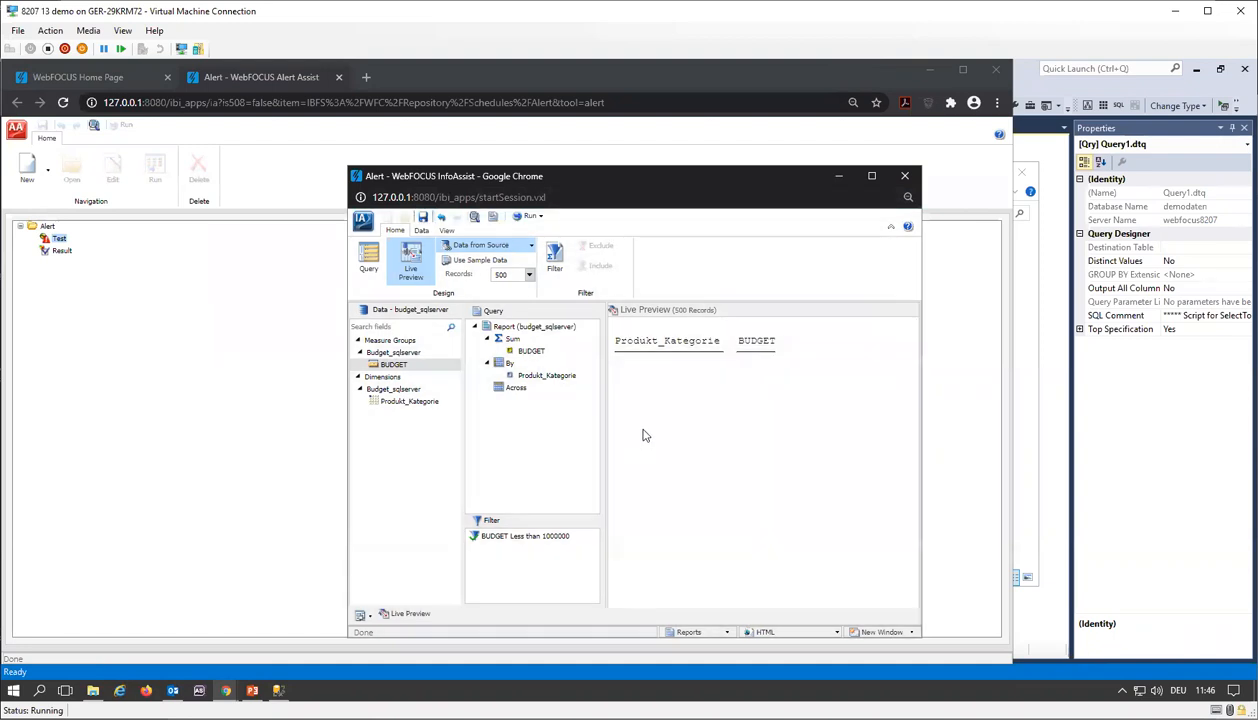
{"action": "left_click", "coordinate": [905, 175]}
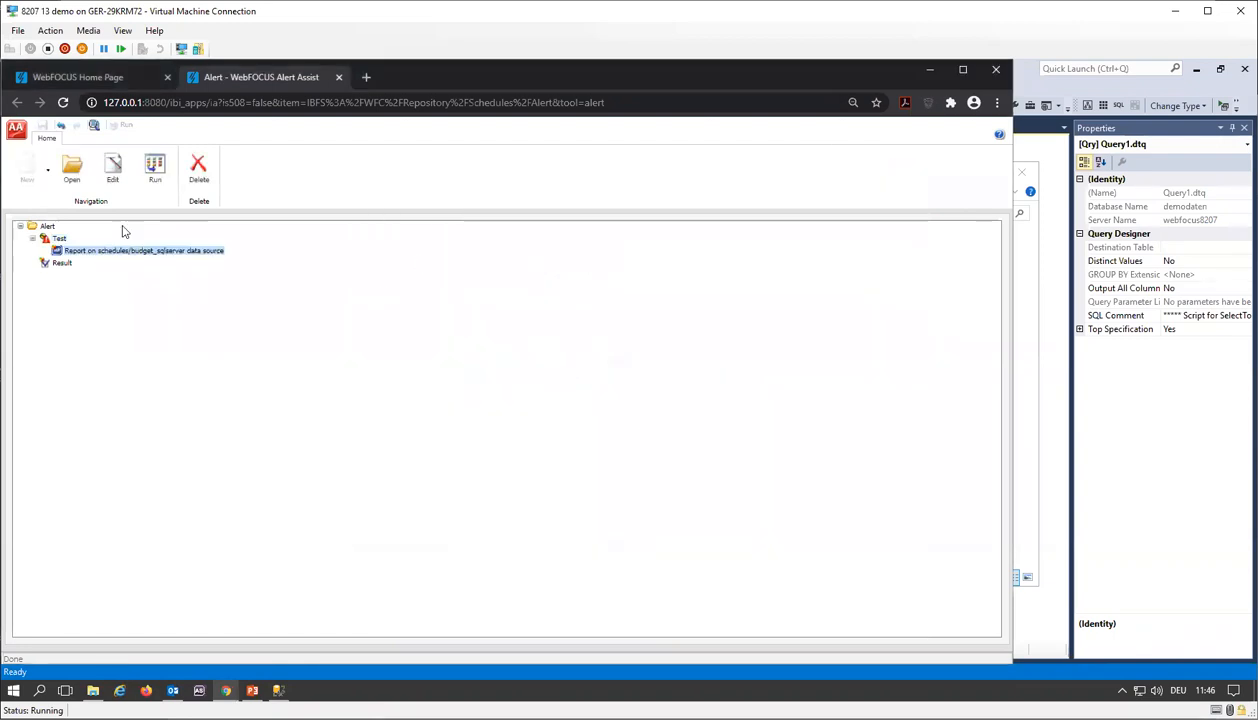
Add the existing Revenue Report from the Alert folder as the alert's result
{"action": "left_click", "coordinate": [59, 263]}
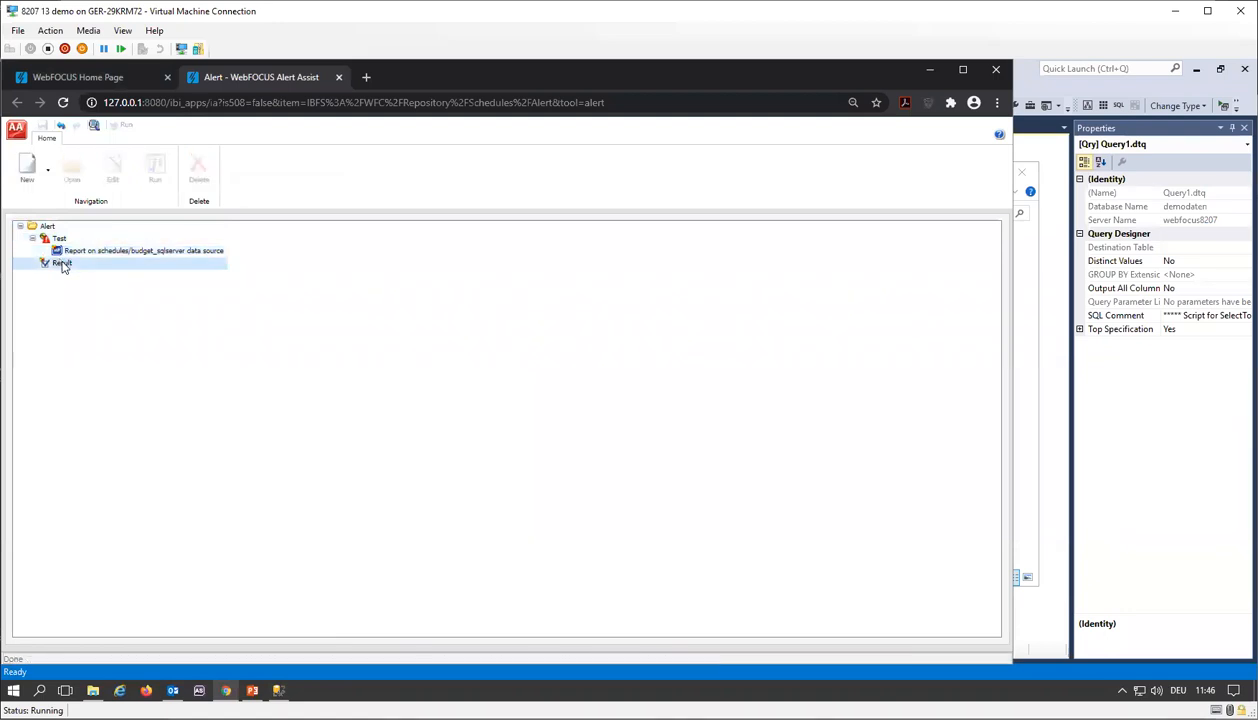
{"action": "right_click", "coordinate": [62, 265]}
{"action": "mouse_move", "coordinate": [68, 268]}
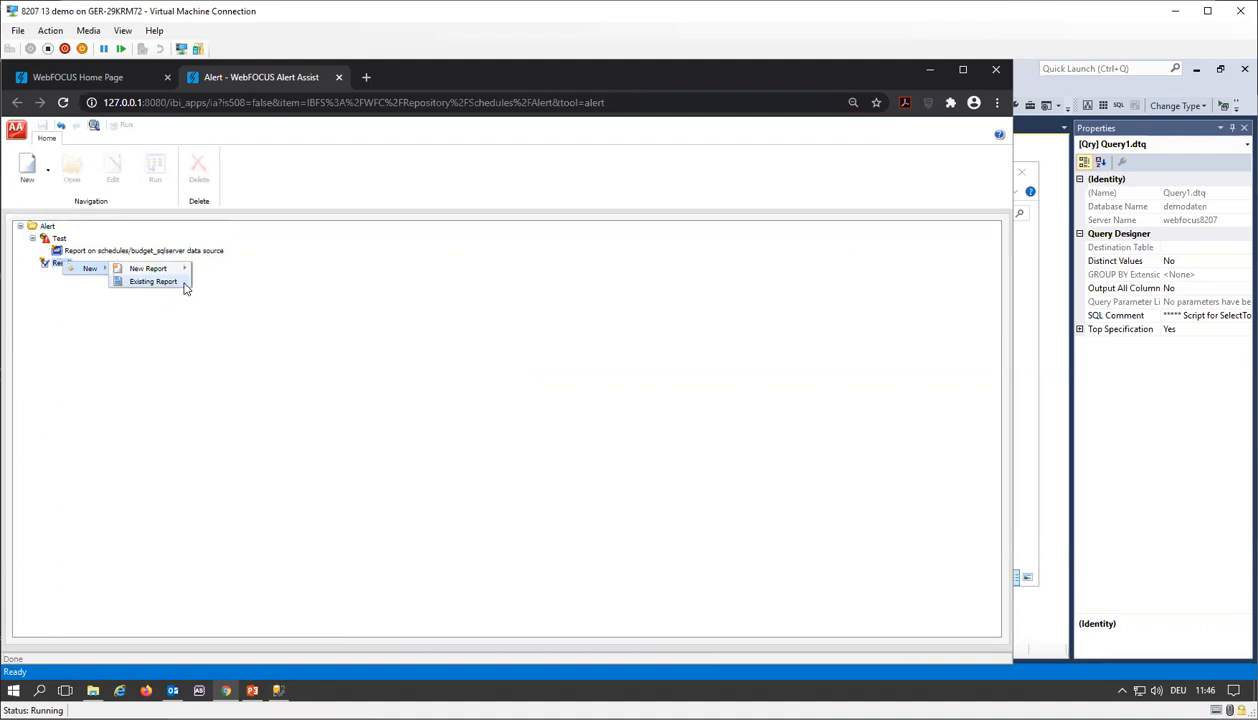
{"action": "mouse_move", "coordinate": [192, 272]}
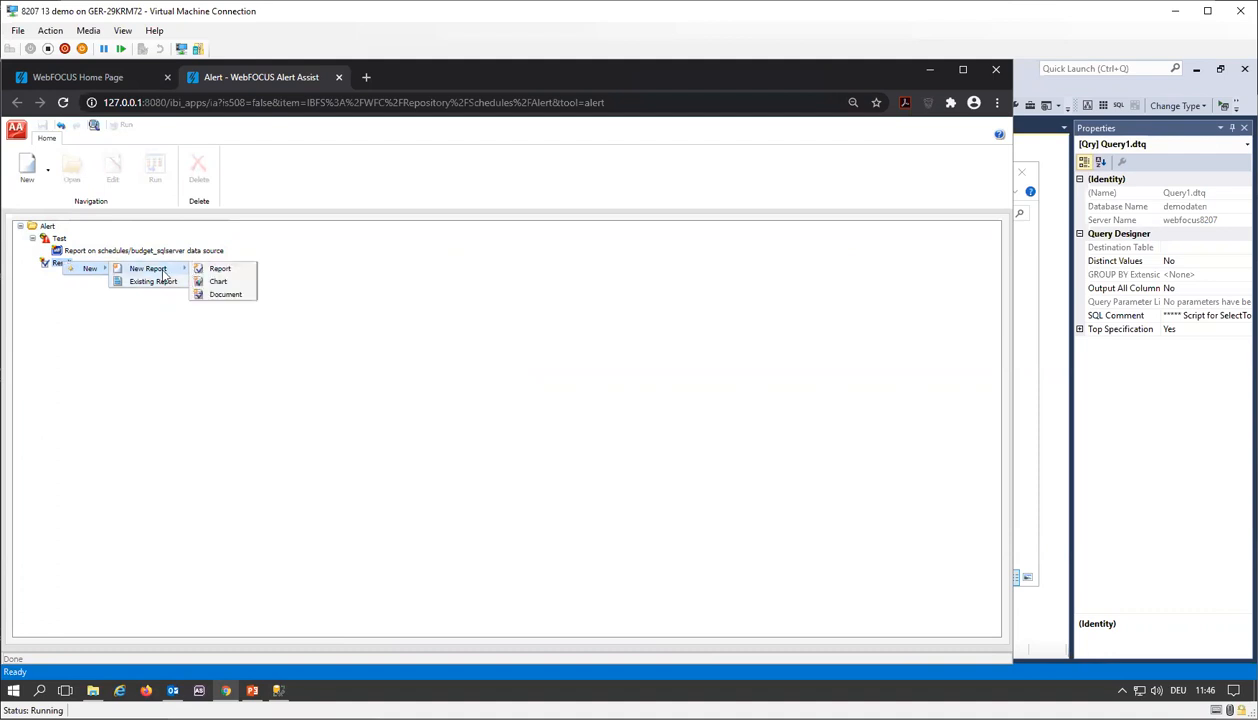
{"action": "left_click", "coordinate": [153, 282]}
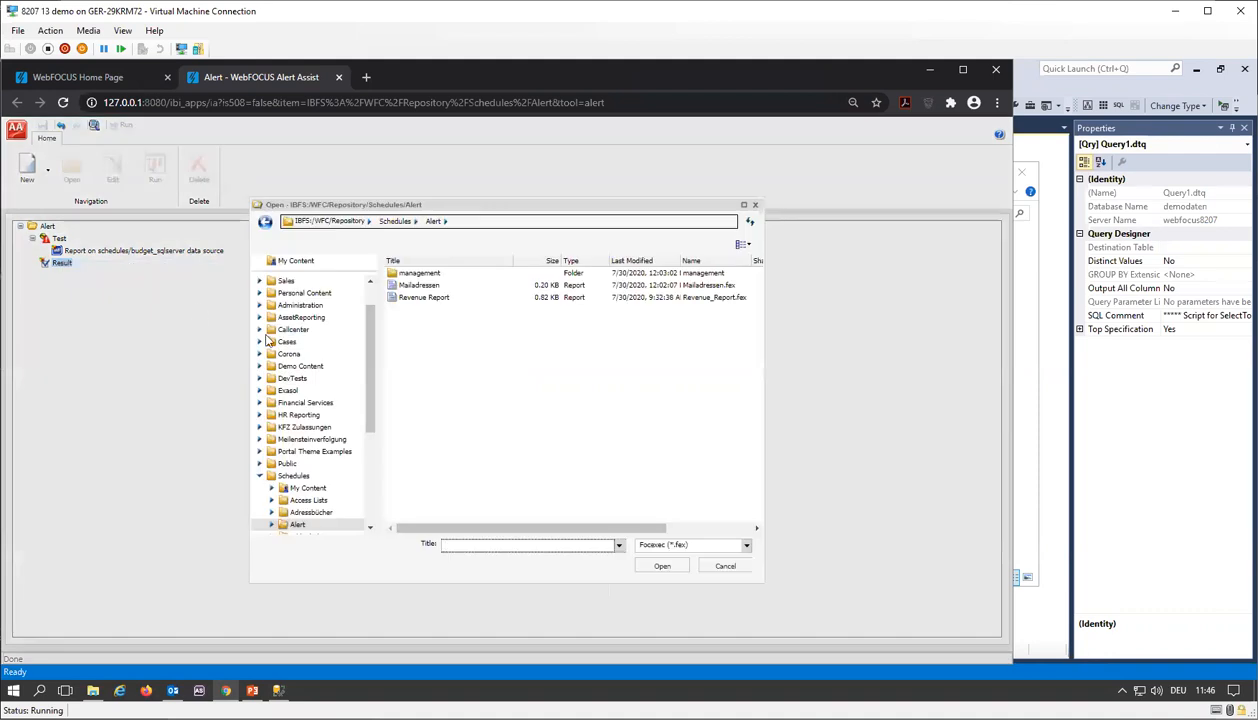
{"action": "left_click", "coordinate": [426, 298]}
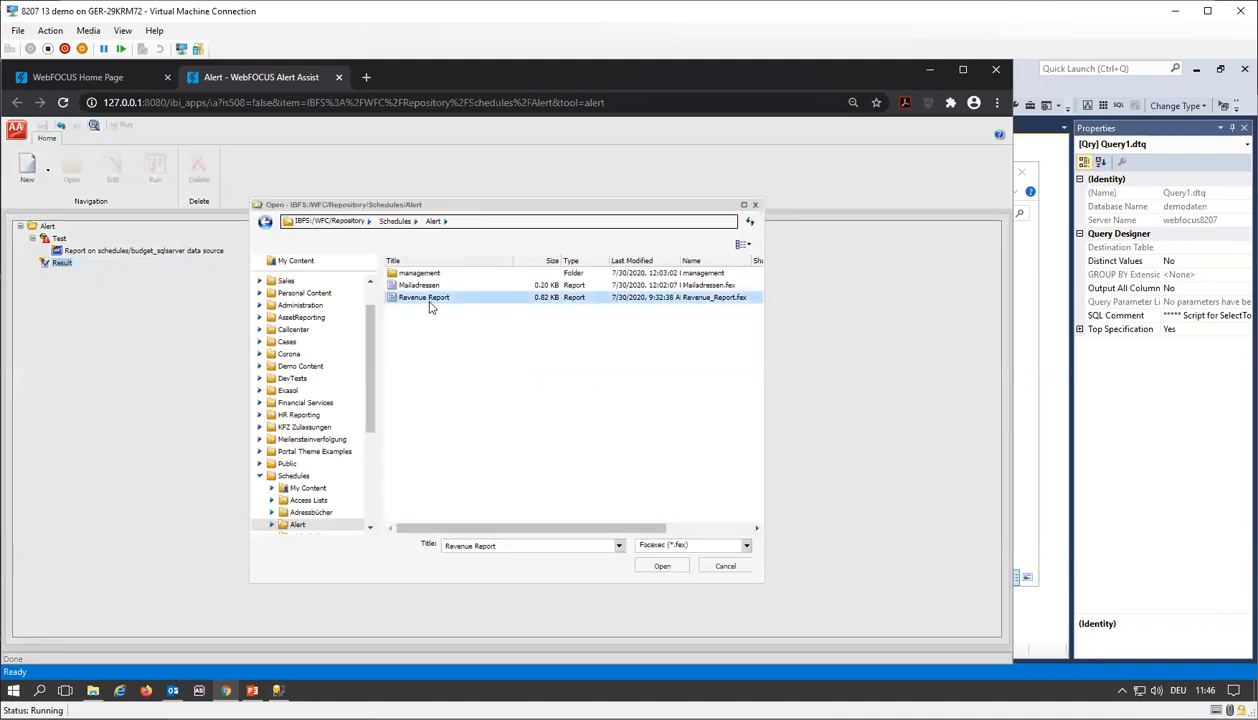
{"action": "left_click", "coordinate": [660, 567]}
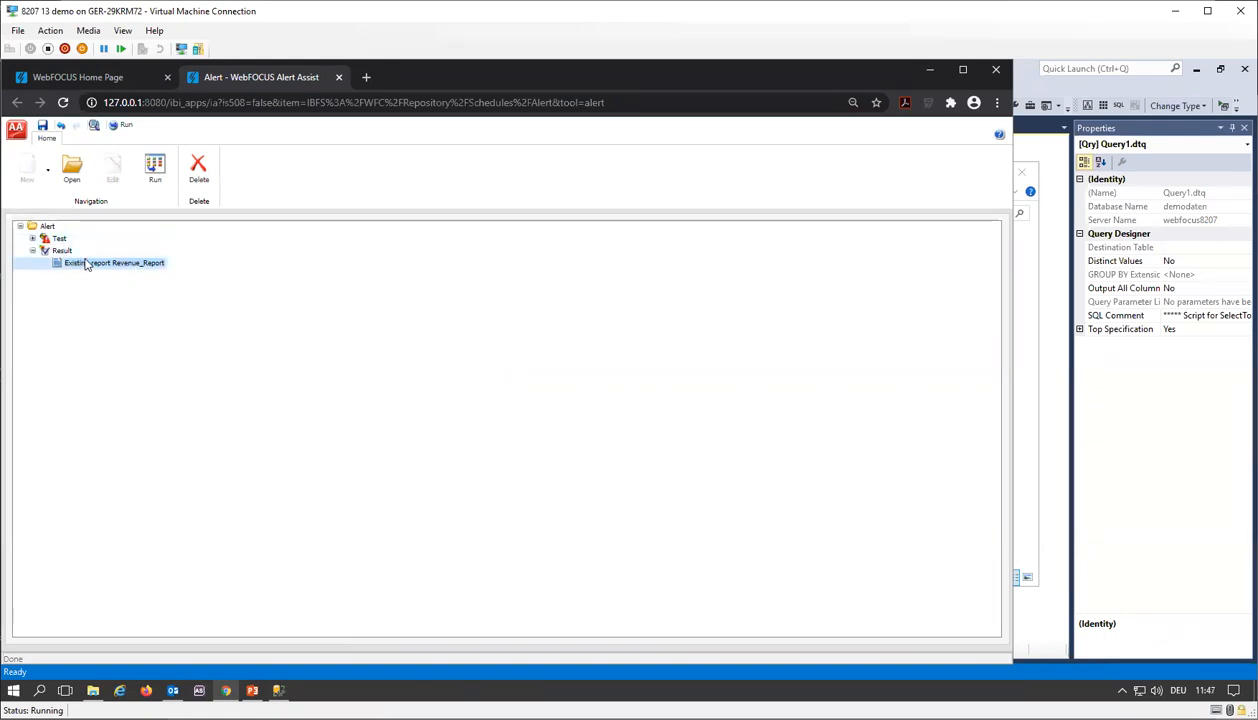
Save the alert as Basic Alert 1 in the Alert folder and close the alert editor
{"action": "left_click", "coordinate": [44, 127]}
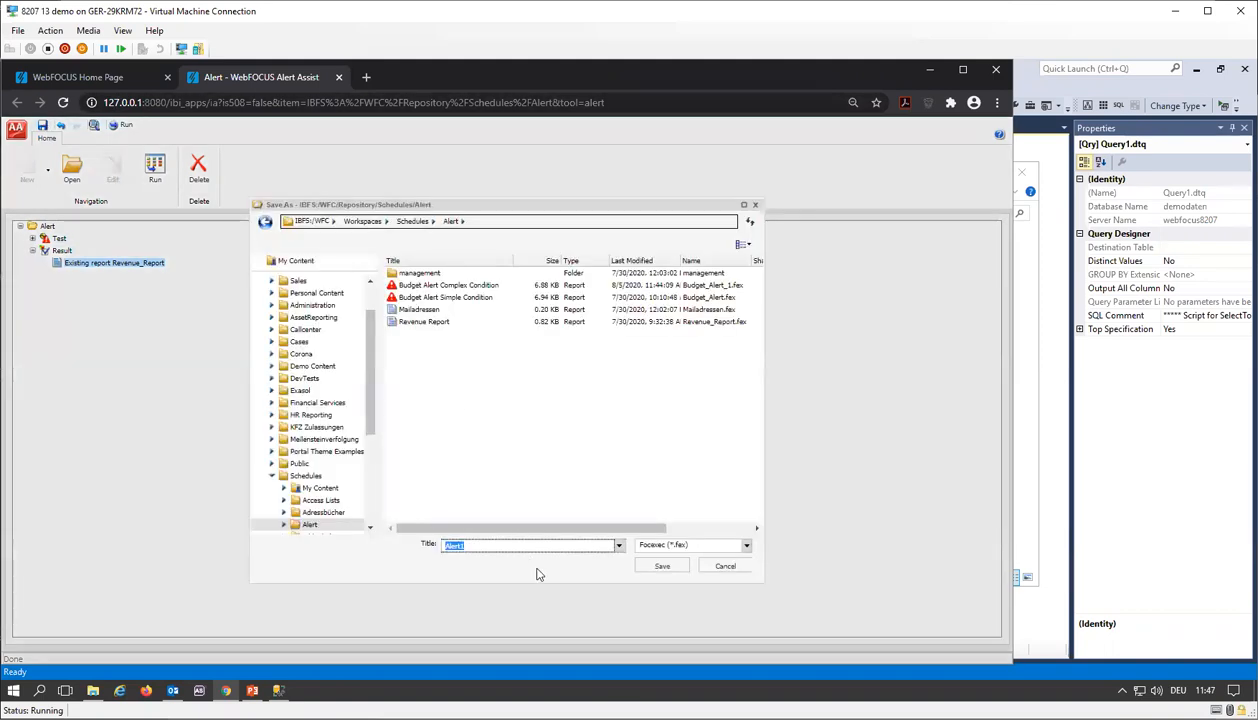
{"action": "type", "text": "Basic A"}
{"action": "left_click", "coordinate": [665, 567]}
{"action": "left_click", "coordinate": [339, 77]}
Reload the contents of the Alert folder and publish Basic Alert 1
{"action": "scroll", "coordinate": [620, 520], "scroll_direction": "down", "scroll_amount": 3}
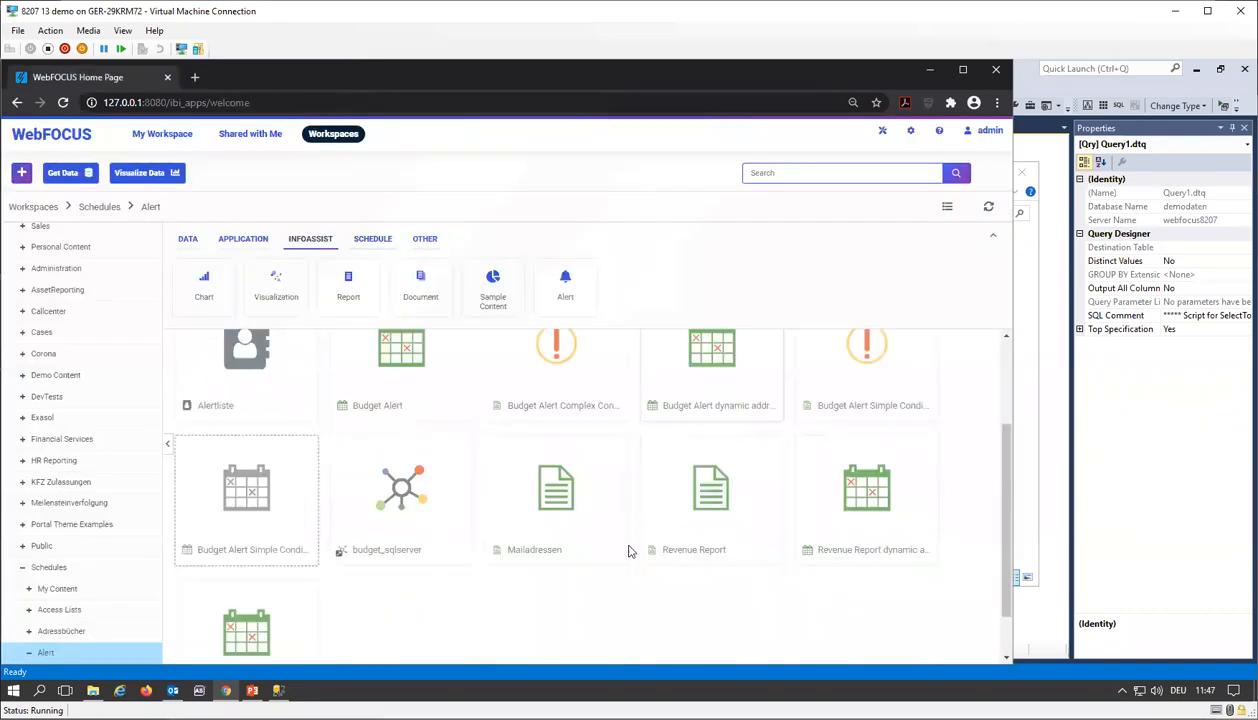
{"action": "scroll", "coordinate": [600, 535], "scroll_direction": "up", "scroll_amount": 1}
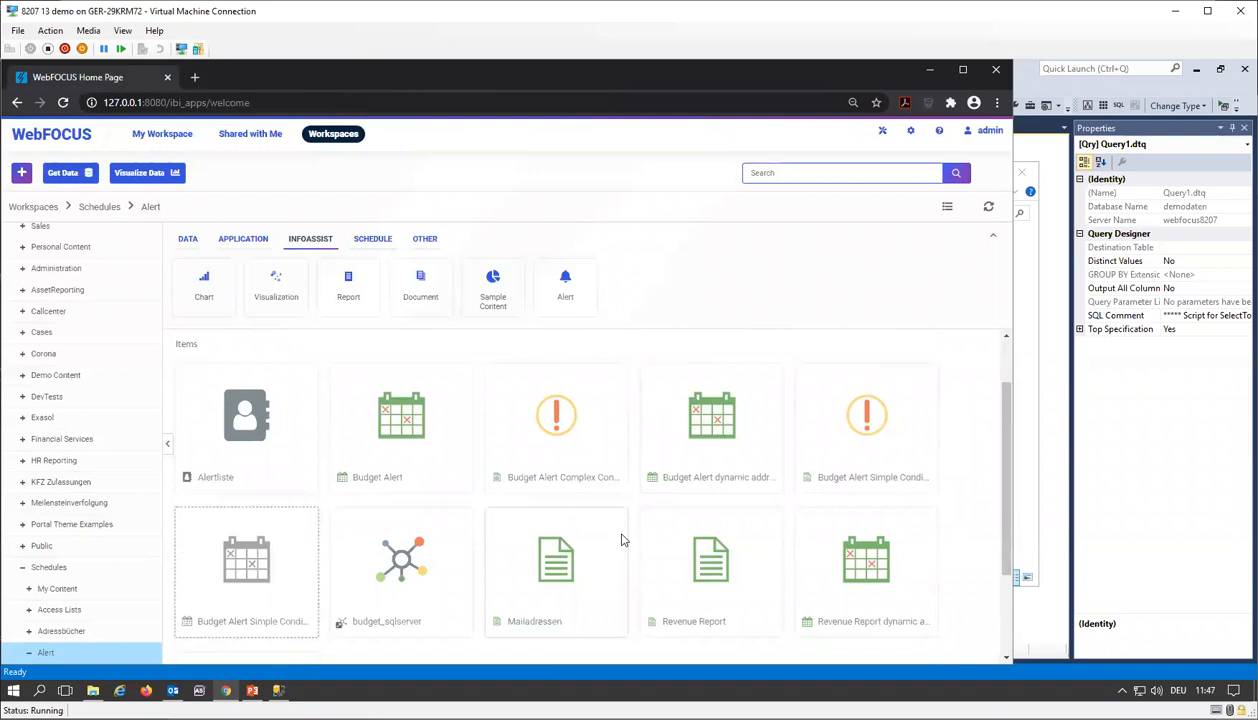
{"action": "scroll", "coordinate": [620, 540], "scroll_direction": "down", "scroll_amount": 2}
{"action": "scroll", "coordinate": [620, 540], "scroll_direction": "up", "scroll_amount": 2}
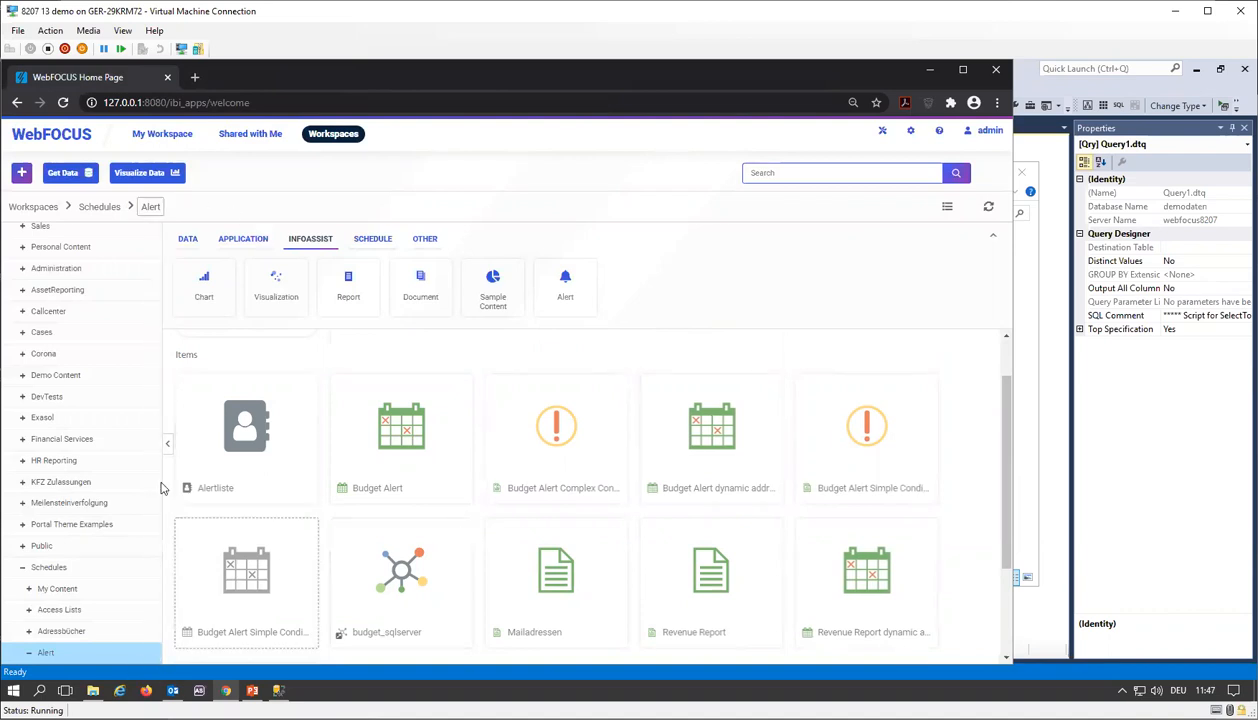
{"action": "scroll", "coordinate": [407, 580], "scroll_direction": "down", "scroll_amount": 1}
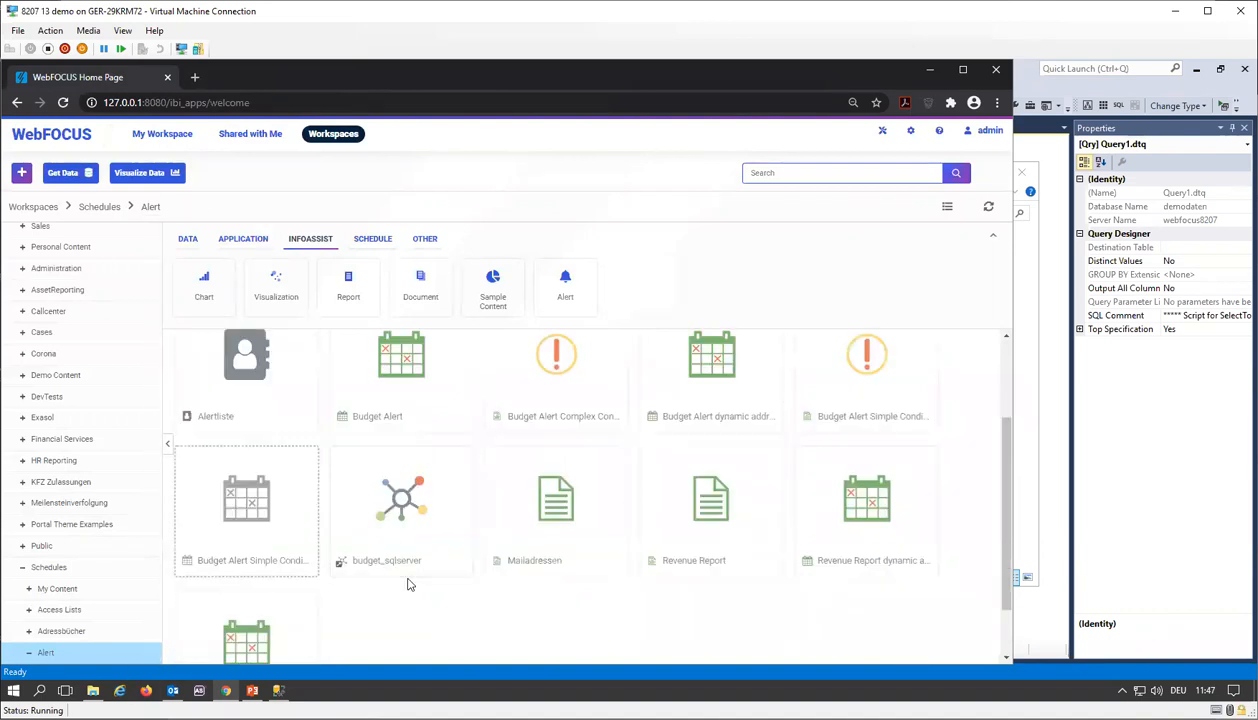
{"action": "left_click", "coordinate": [75, 572]}
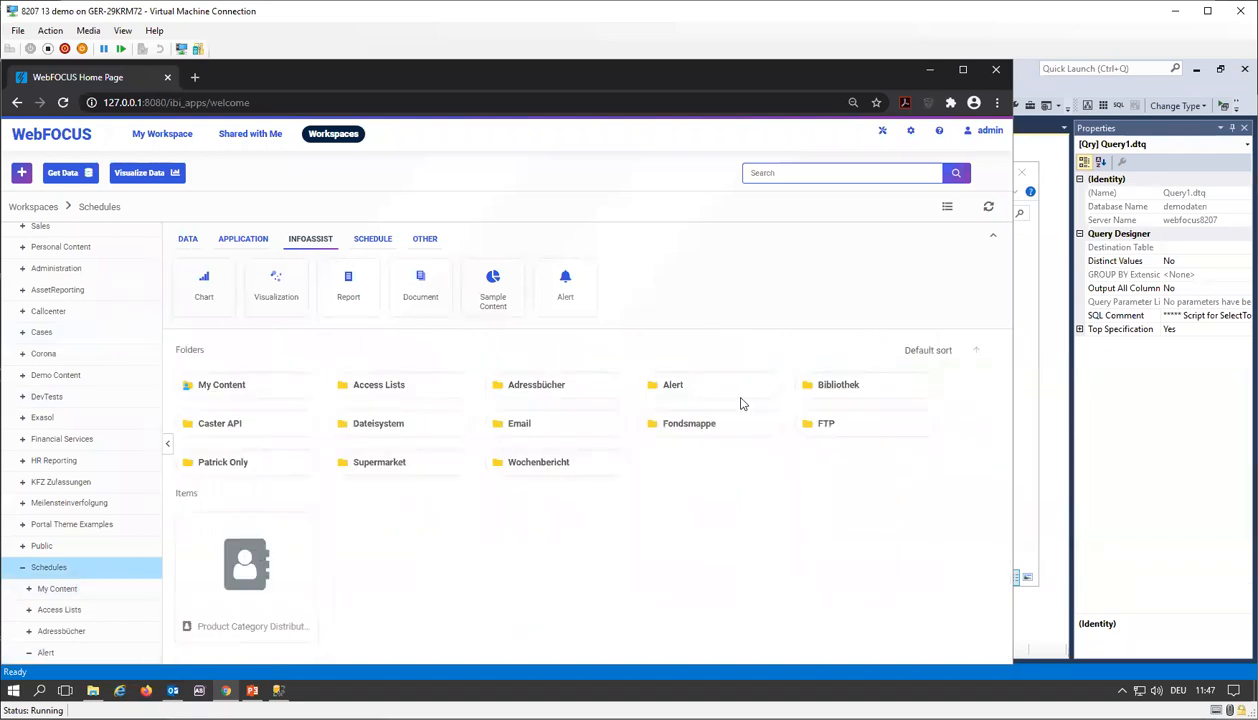
{"action": "left_click", "coordinate": [737, 394]}
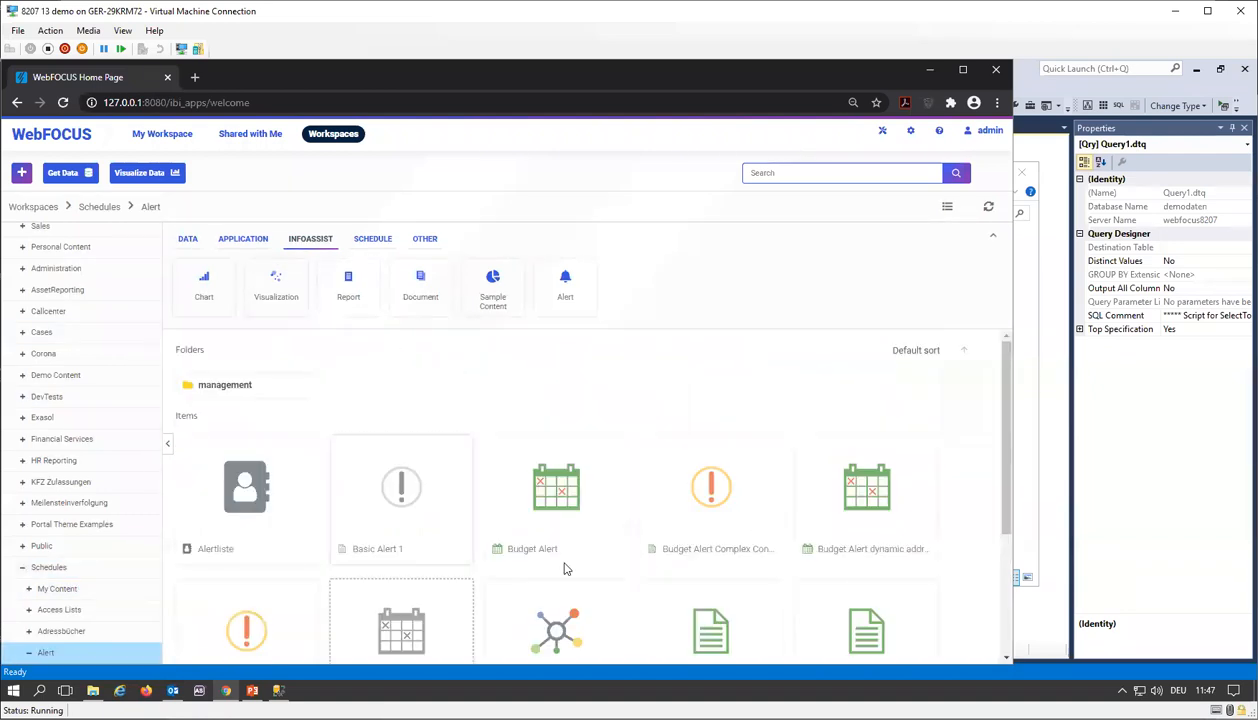
{"action": "scroll", "coordinate": [564, 569], "scroll_direction": "down", "scroll_amount": 2}
{"action": "scroll", "coordinate": [530, 550], "scroll_direction": "up", "scroll_amount": 1}
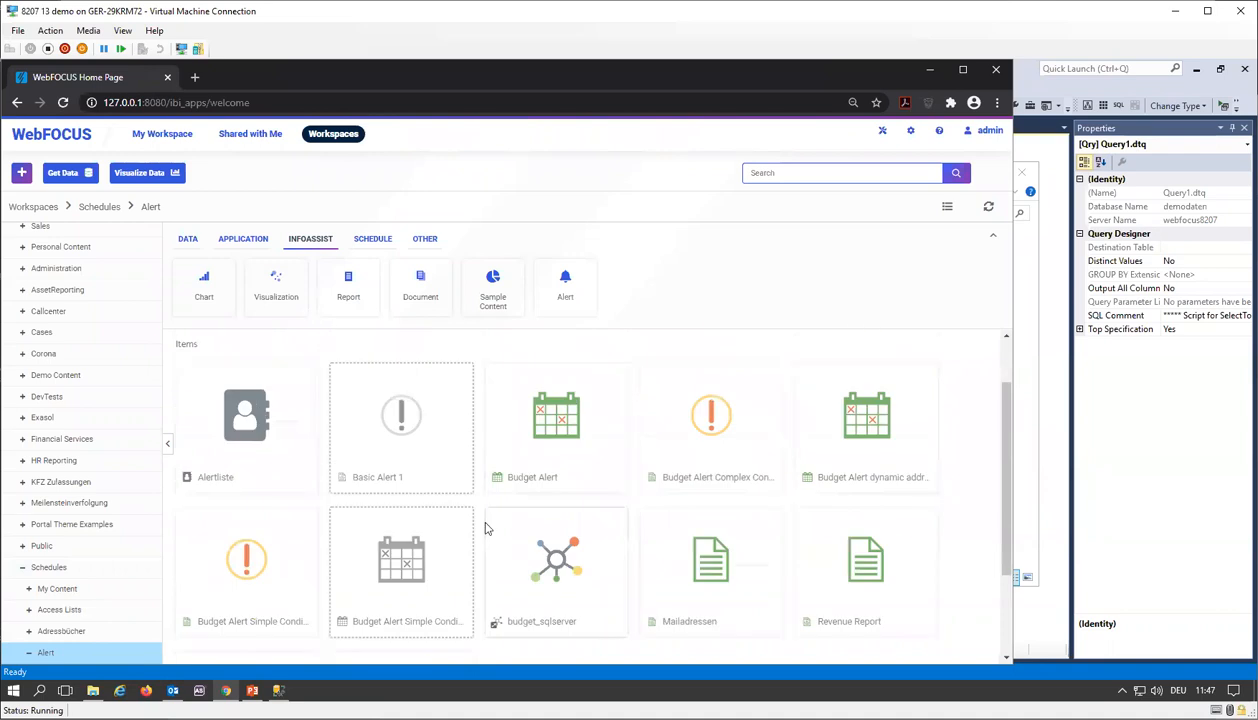
{"action": "right_click", "coordinate": [393, 428]}
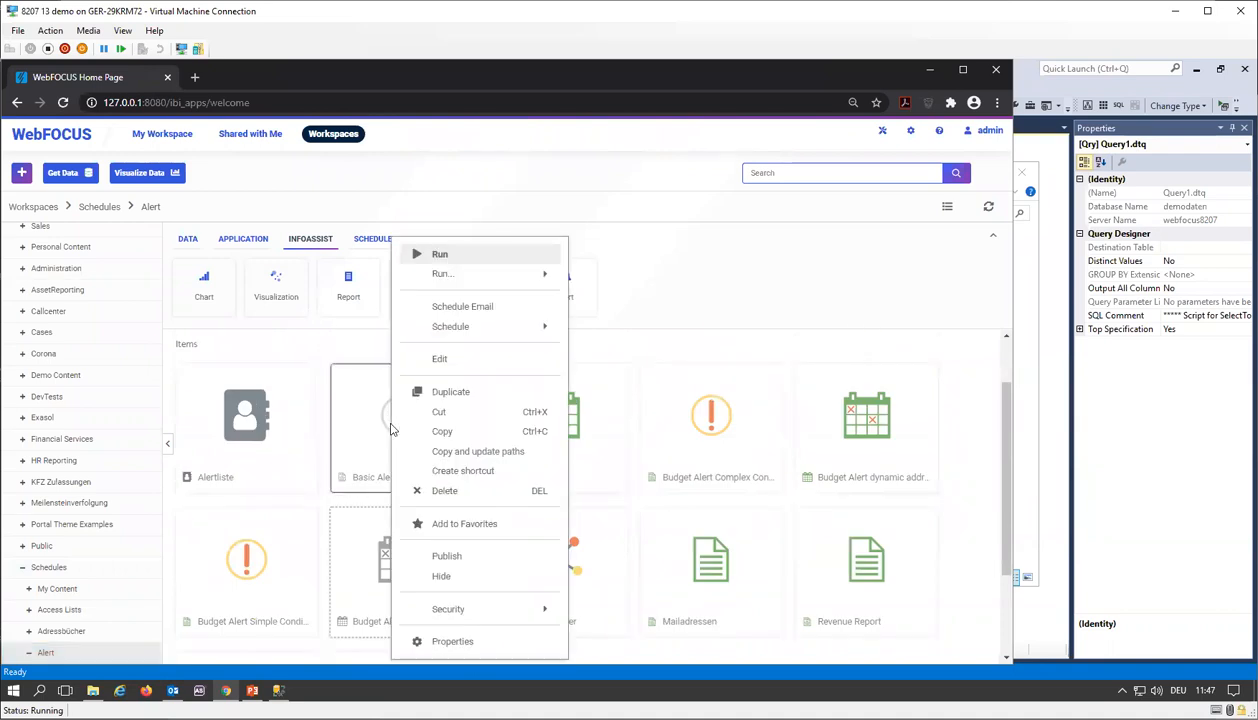
{"action": "left_click", "coordinate": [487, 555]}
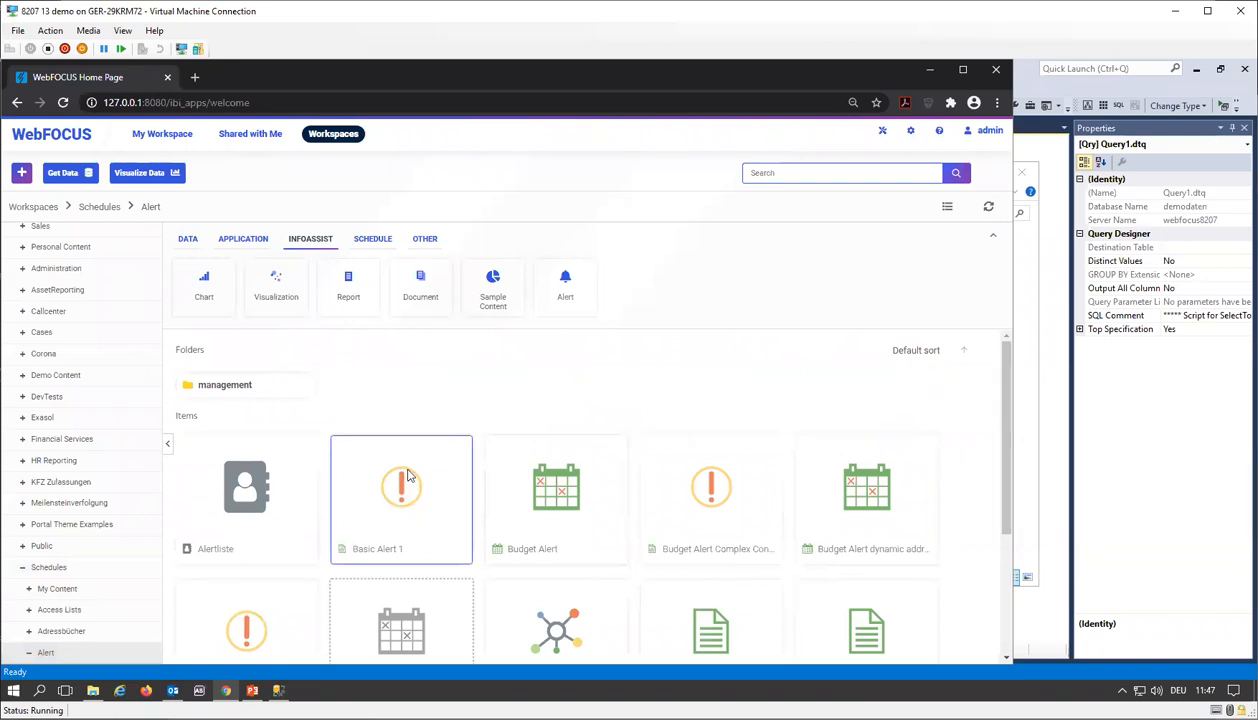
Create a new schedule with email distribution for Basic Alert 1
{"action": "right_click", "coordinate": [407, 476]}
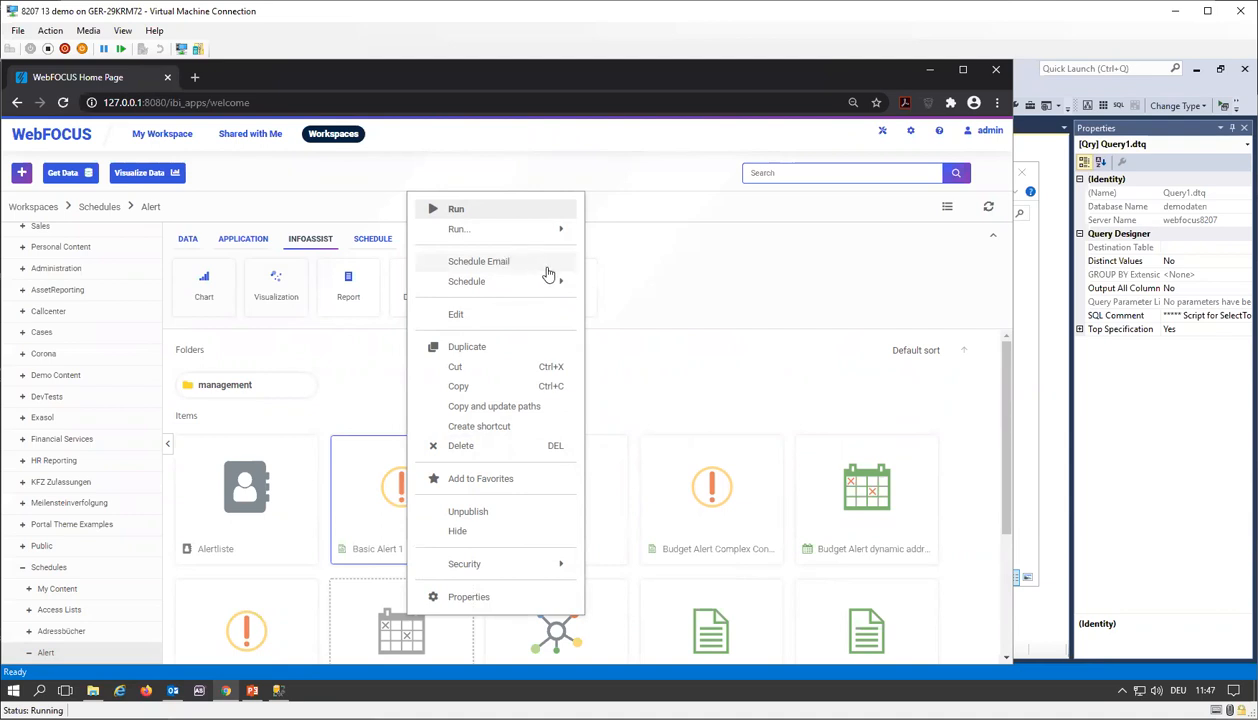
{"action": "mouse_move", "coordinate": [542, 284]}
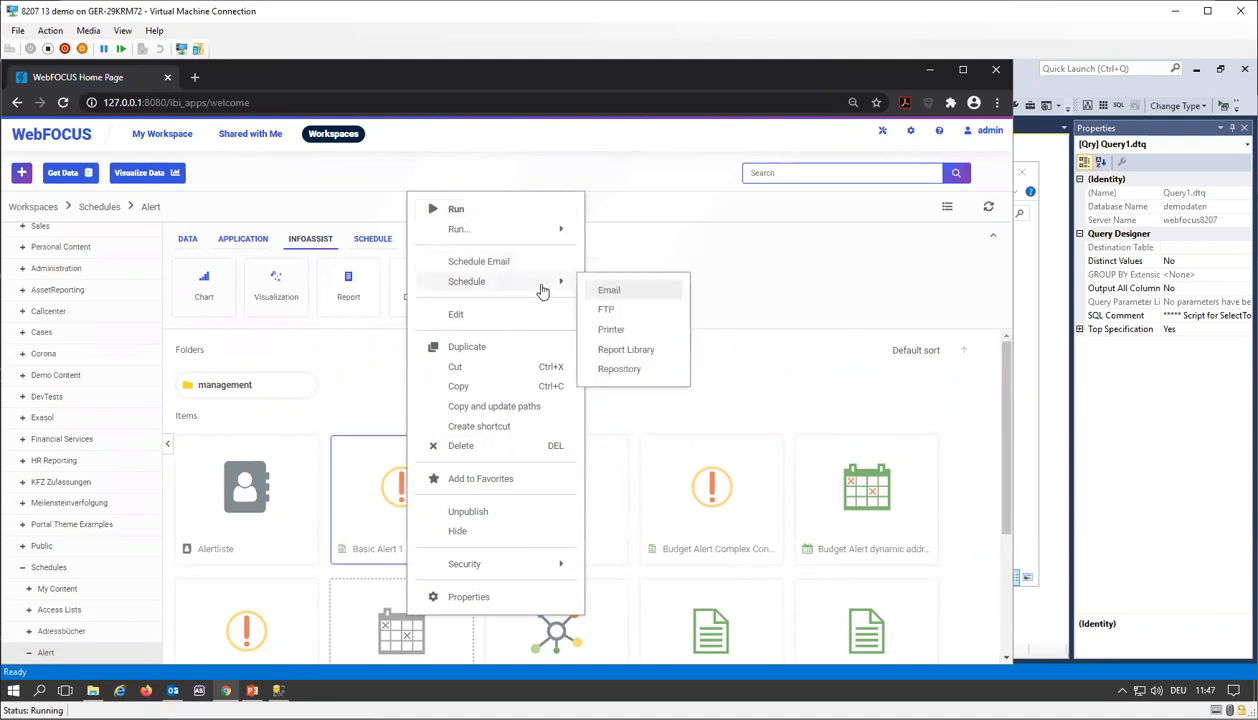
{"action": "left_click", "coordinate": [610, 291]}
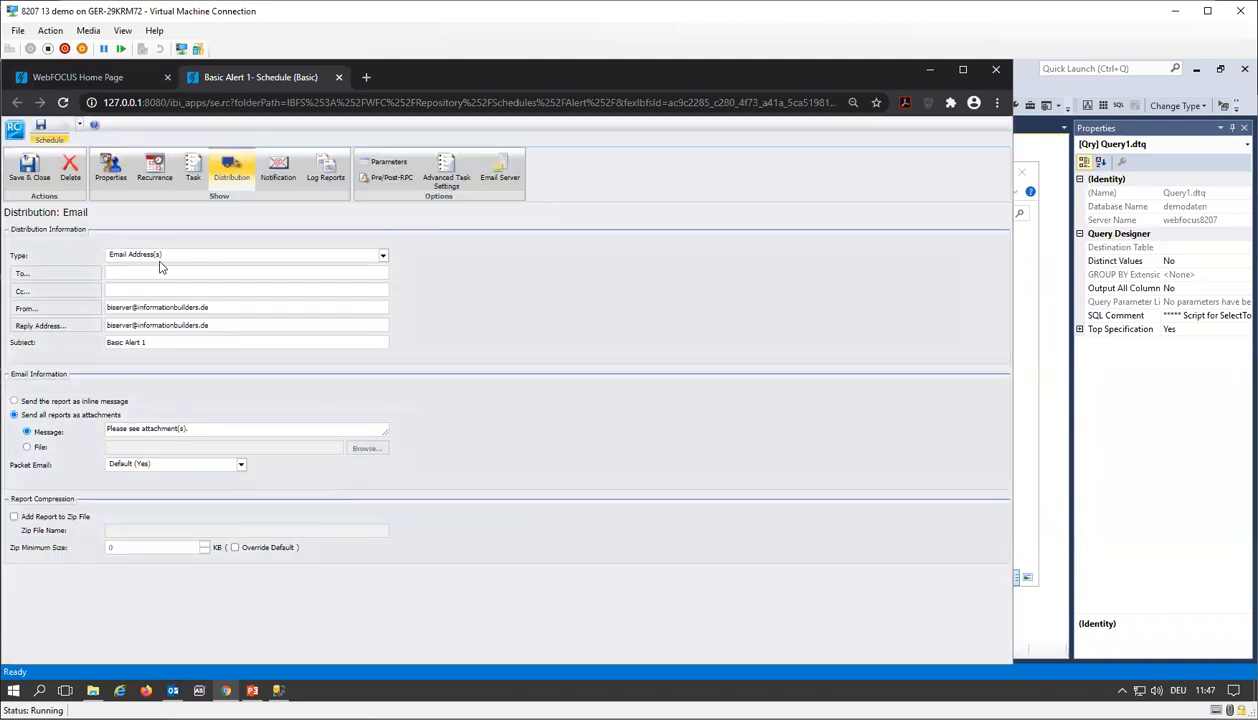
Enter the recipient's email address, reusing the sender's domain, and send the report as an inline message
{"action": "left_click", "coordinate": [168, 275]}
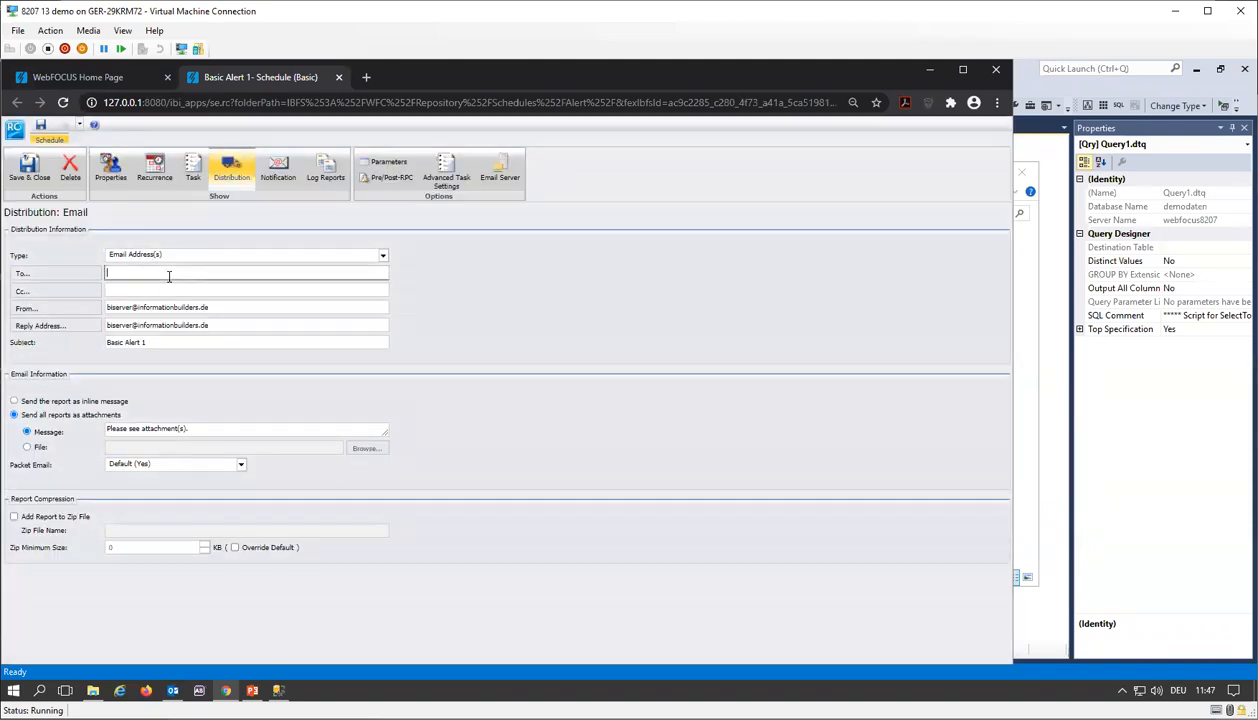
{"action": "type", "text": "\\schedules"}
{"action": "left_click_drag", "start_coordinate": [233, 307], "coordinate": [130, 325]}
{"action": "key", "text": "ctrl+c"}
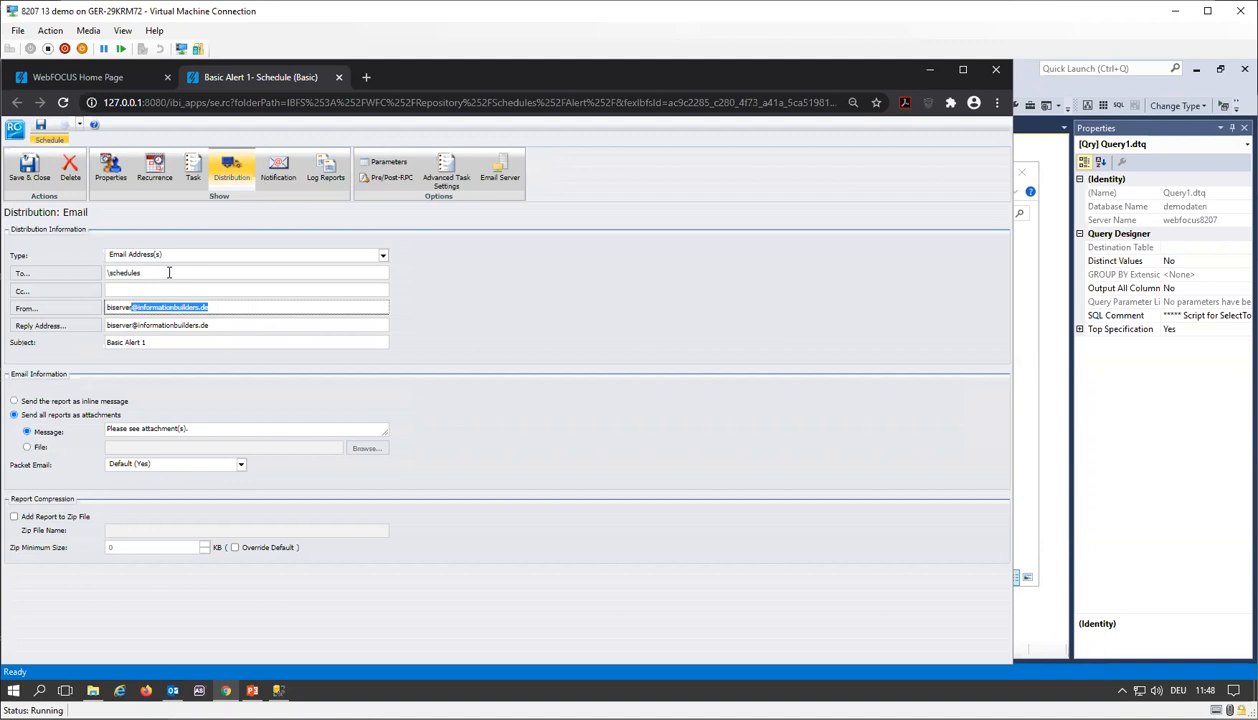
{"action": "left_click_drag", "start_coordinate": [168, 273], "coordinate": [80, 289]}
{"action": "type", "text": "ben"}
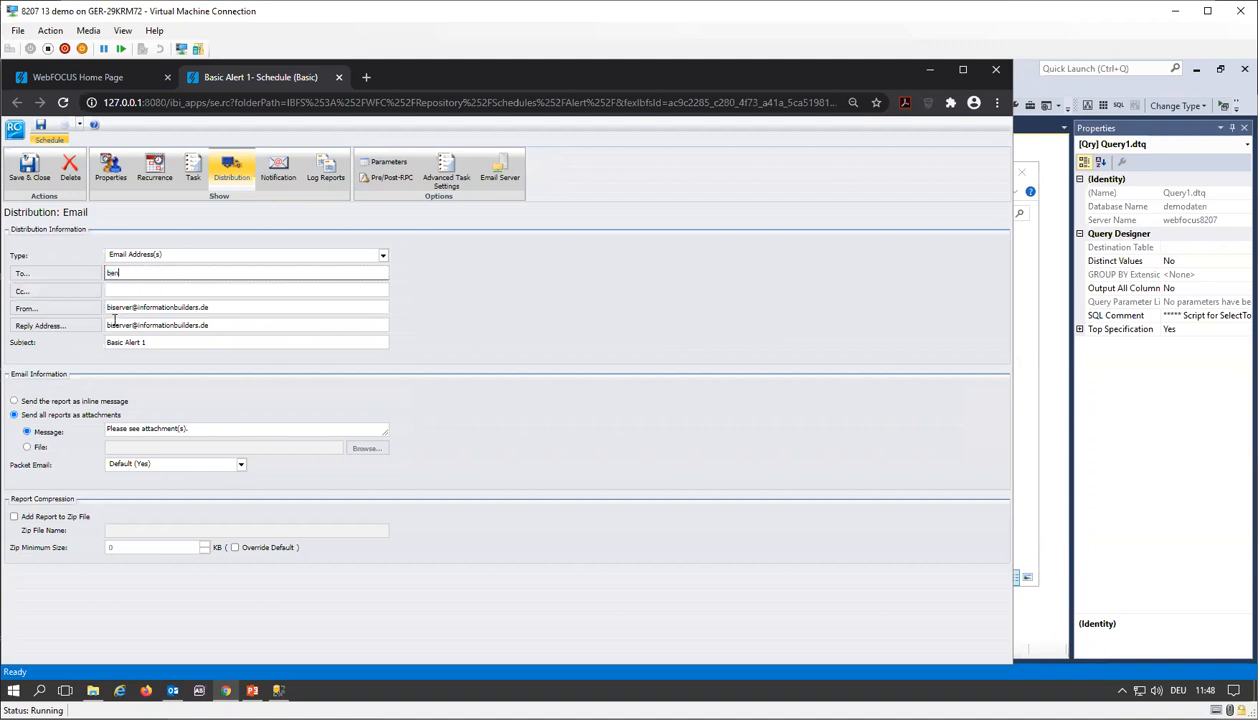
{"action": "type", "text": "utzer"}
{"action": "key", "text": "ctrl+v"}
{"action": "left_click", "coordinate": [78, 402]}
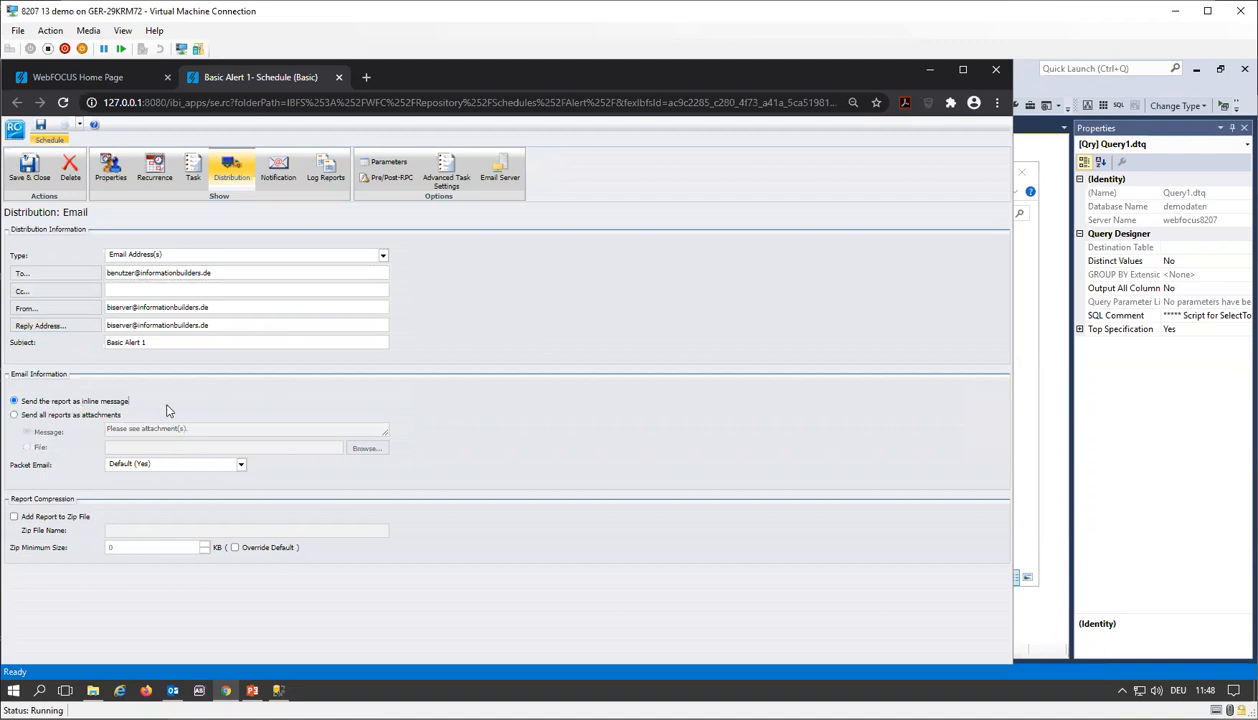
Set the schedule's recurrence to hourly on Monday through Friday
{"action": "left_click", "coordinate": [154, 184]}
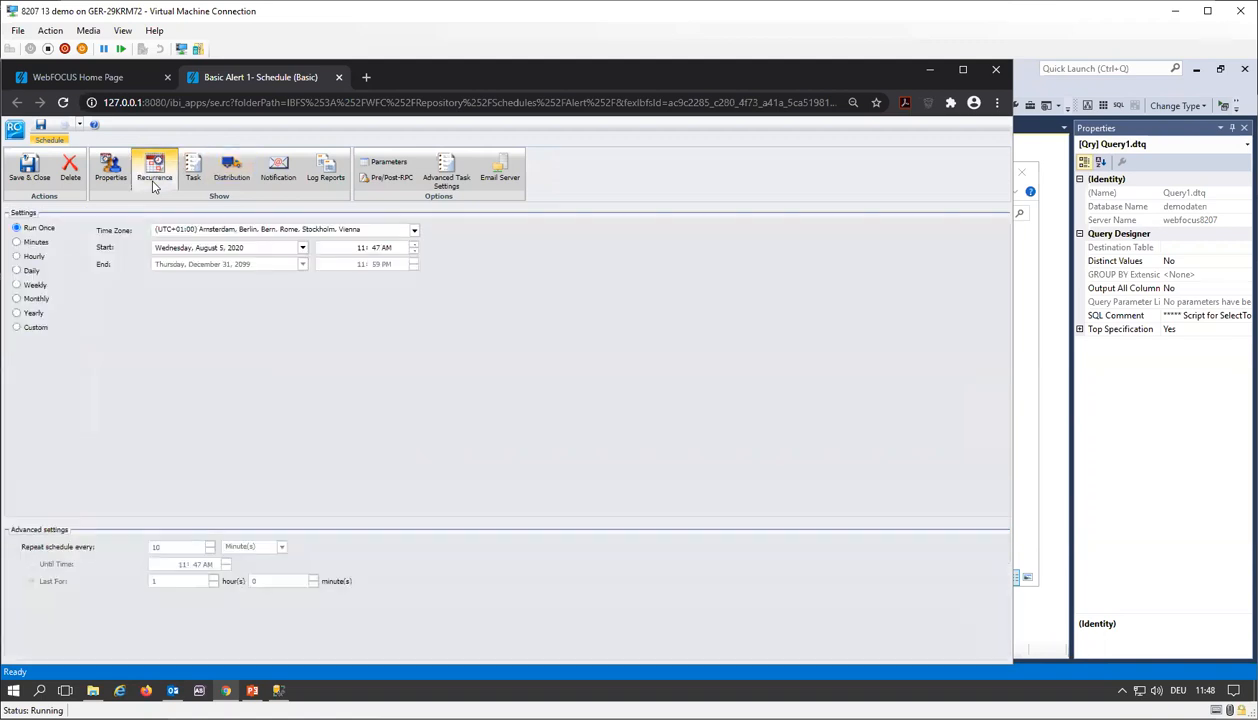
{"action": "left_click", "coordinate": [29, 258]}
{"action": "left_click", "coordinate": [221, 287]}
{"action": "left_click", "coordinate": [221, 301]}
{"action": "left_click", "coordinate": [224, 316]}
{"action": "left_click", "coordinate": [221, 331]}
{"action": "left_click", "coordinate": [222, 345]}
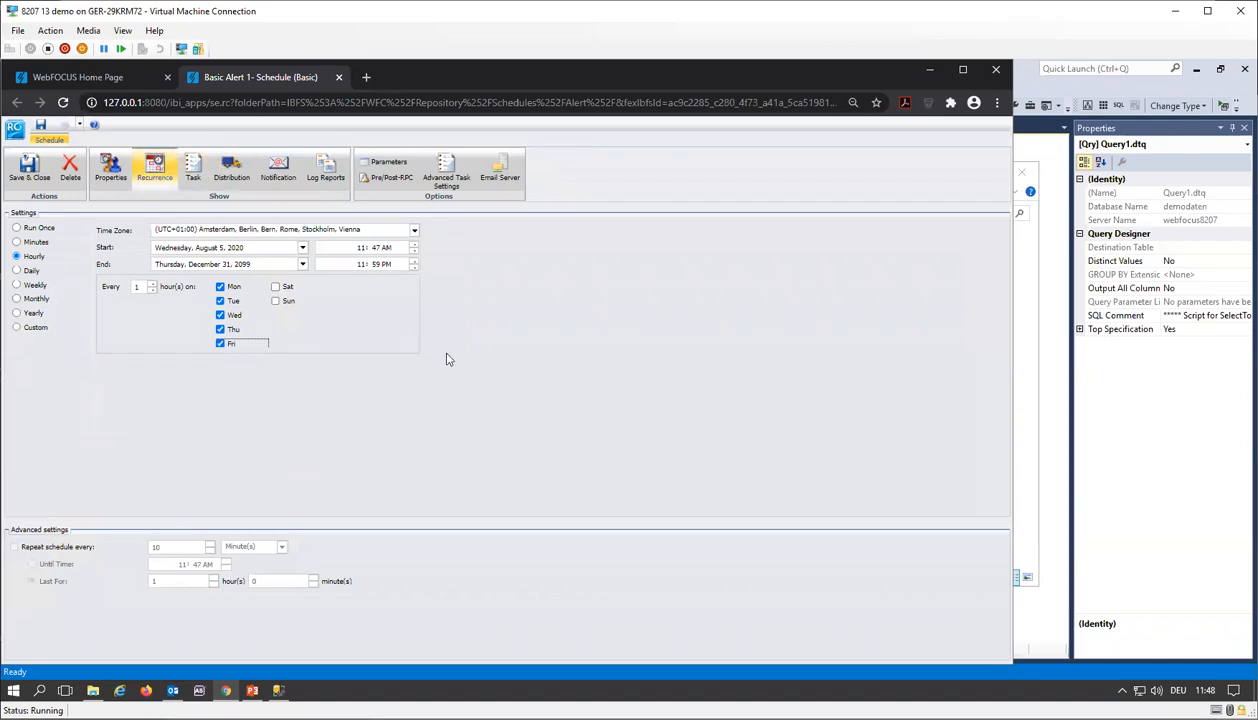
Save the schedule as Alert Schedule 1 in the Alert folder and close the scheduler
{"action": "left_click", "coordinate": [40, 125]}
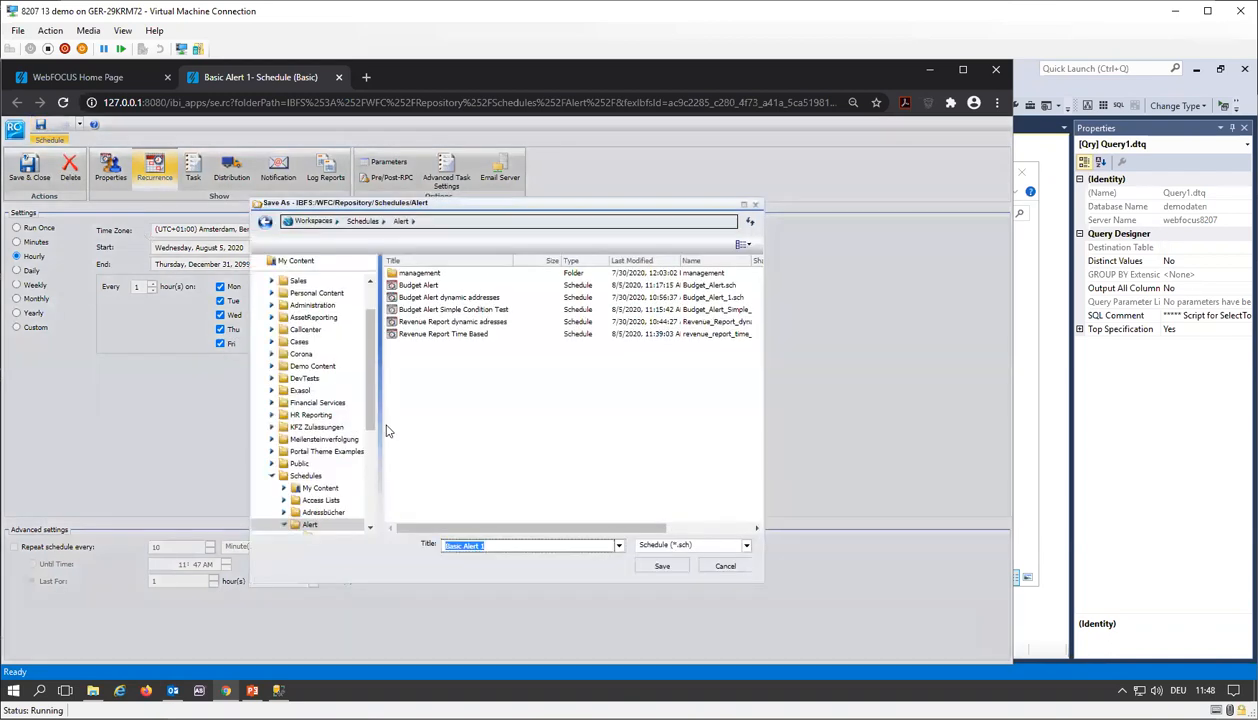
{"action": "type", "text": "A"}
{"action": "left_click", "coordinate": [660, 565]}
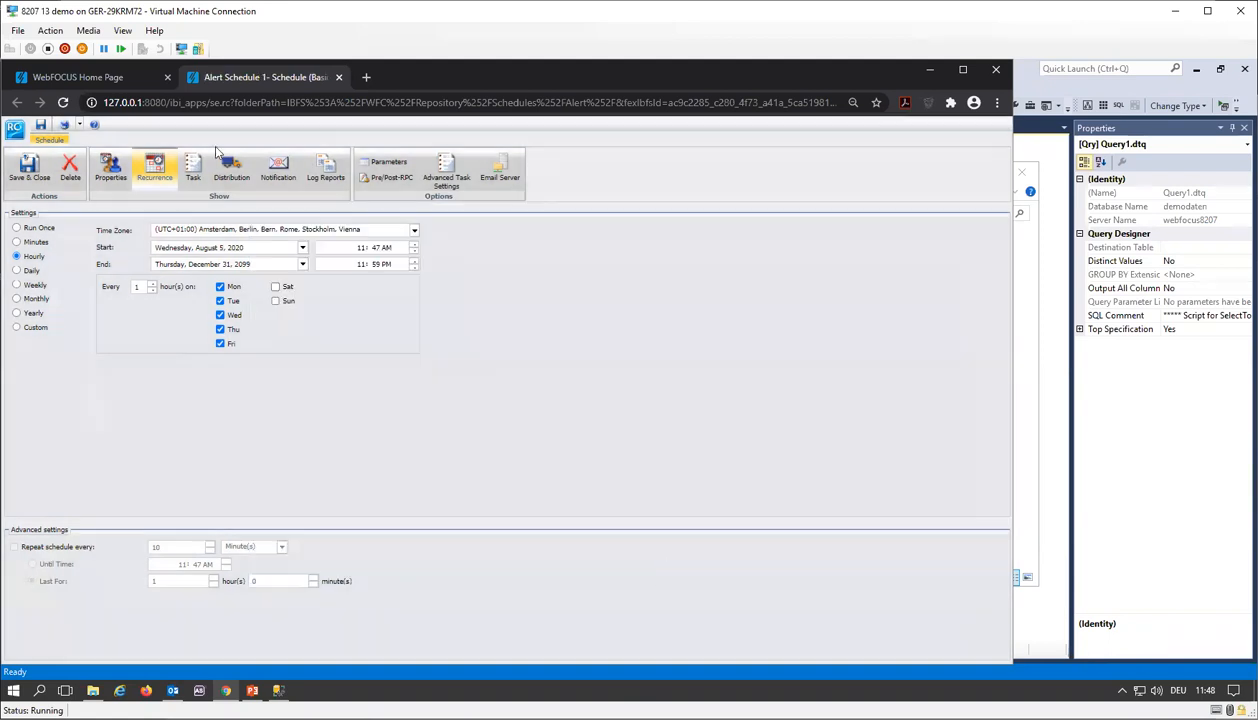
{"action": "left_click", "coordinate": [340, 77]}
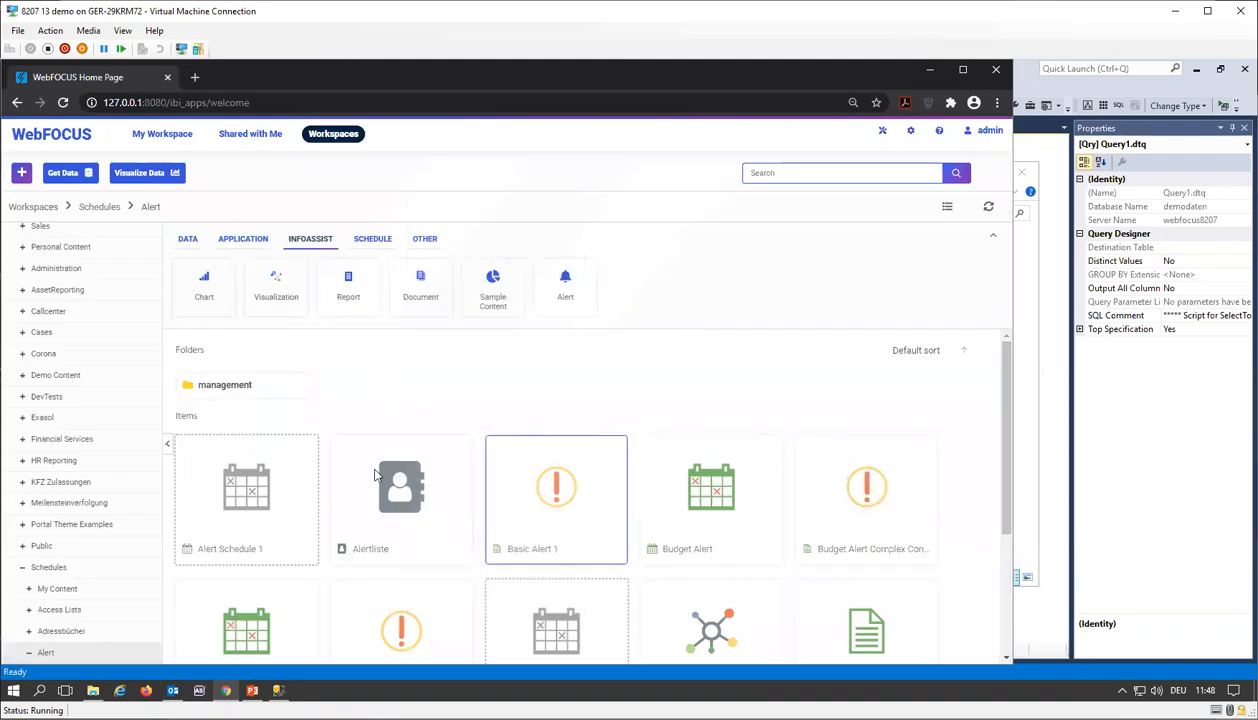
Reload the Alert folder and publish Alert Schedule 1
{"action": "left_click", "coordinate": [150, 207]}
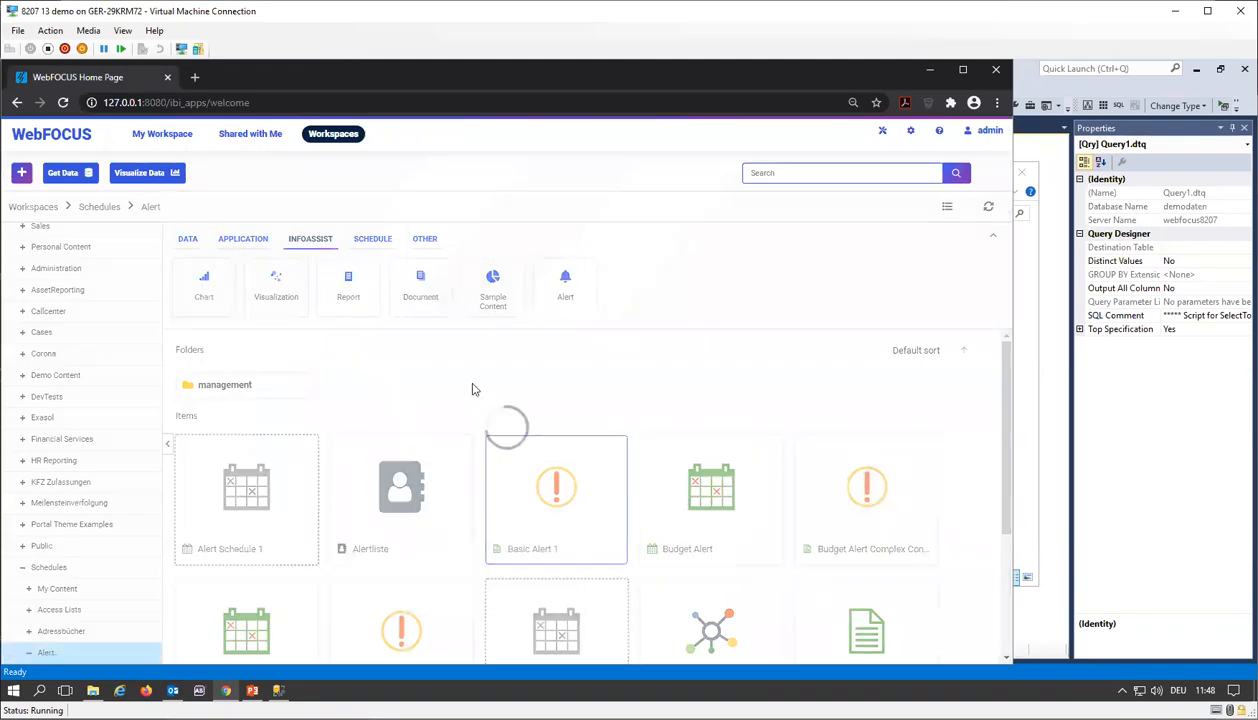
{"action": "scroll", "coordinate": [620, 476], "scroll_direction": "down", "scroll_amount": 1}
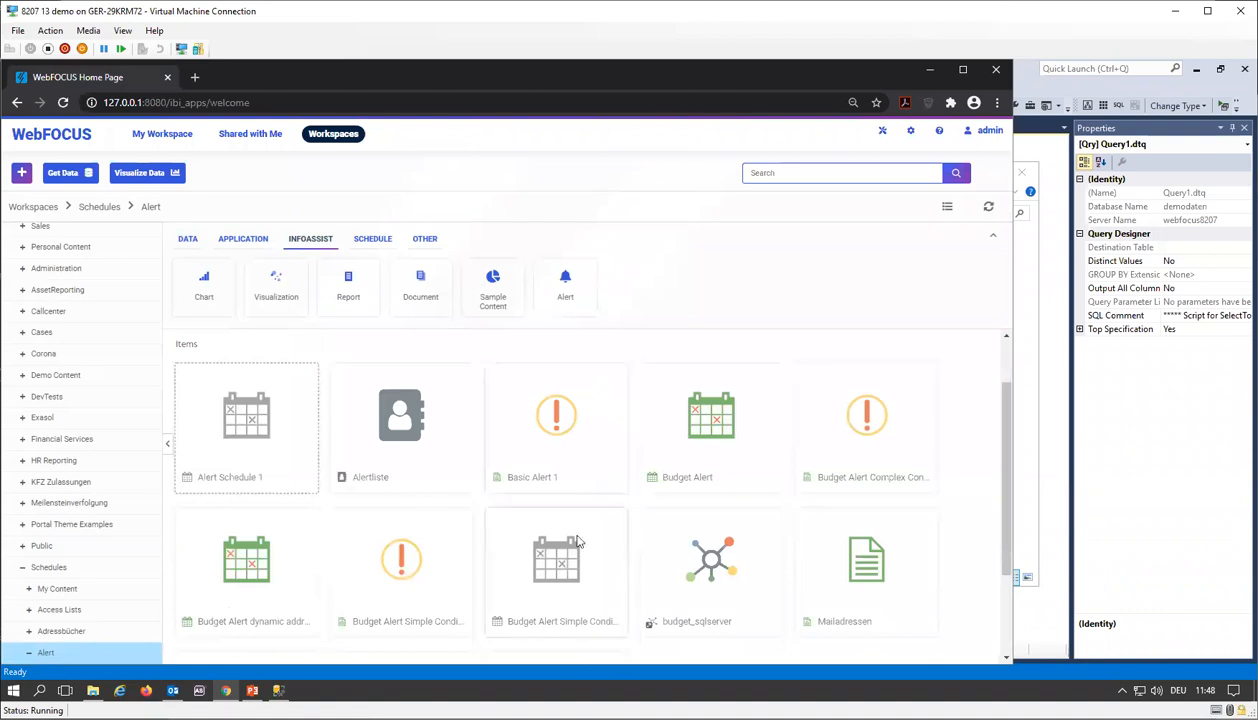
{"action": "right_click", "coordinate": [263, 455]}
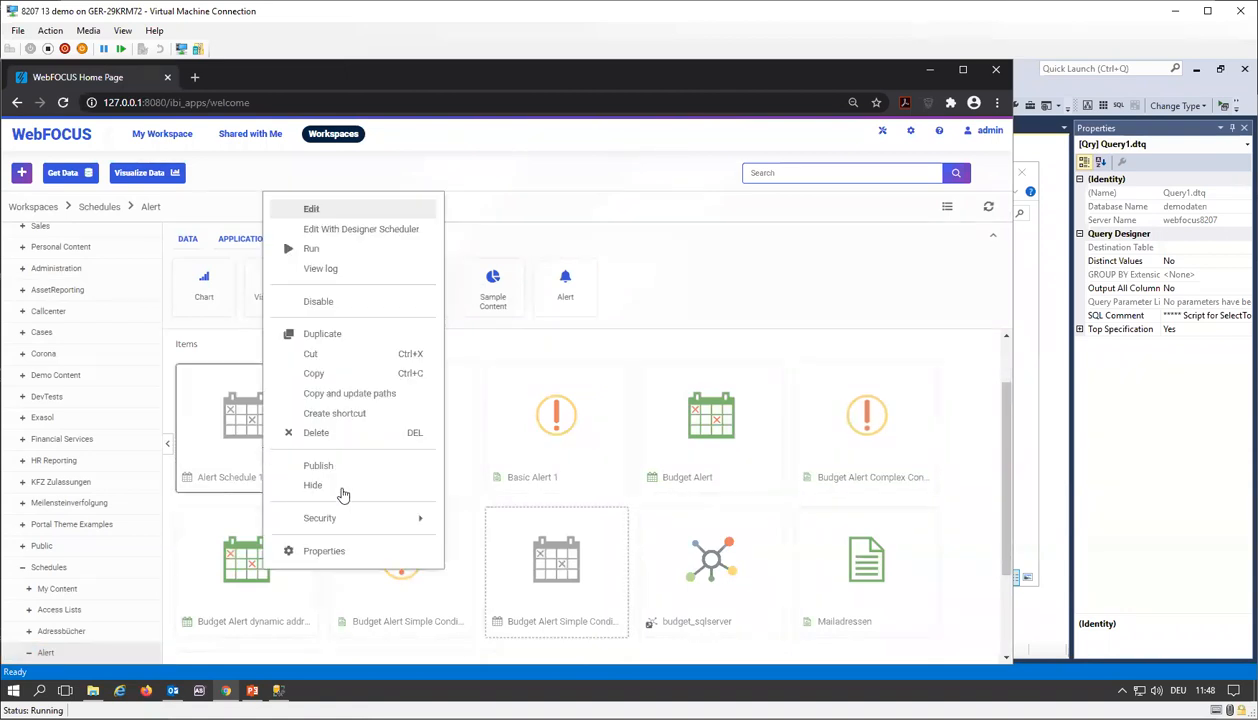
{"action": "left_click", "coordinate": [345, 481]}
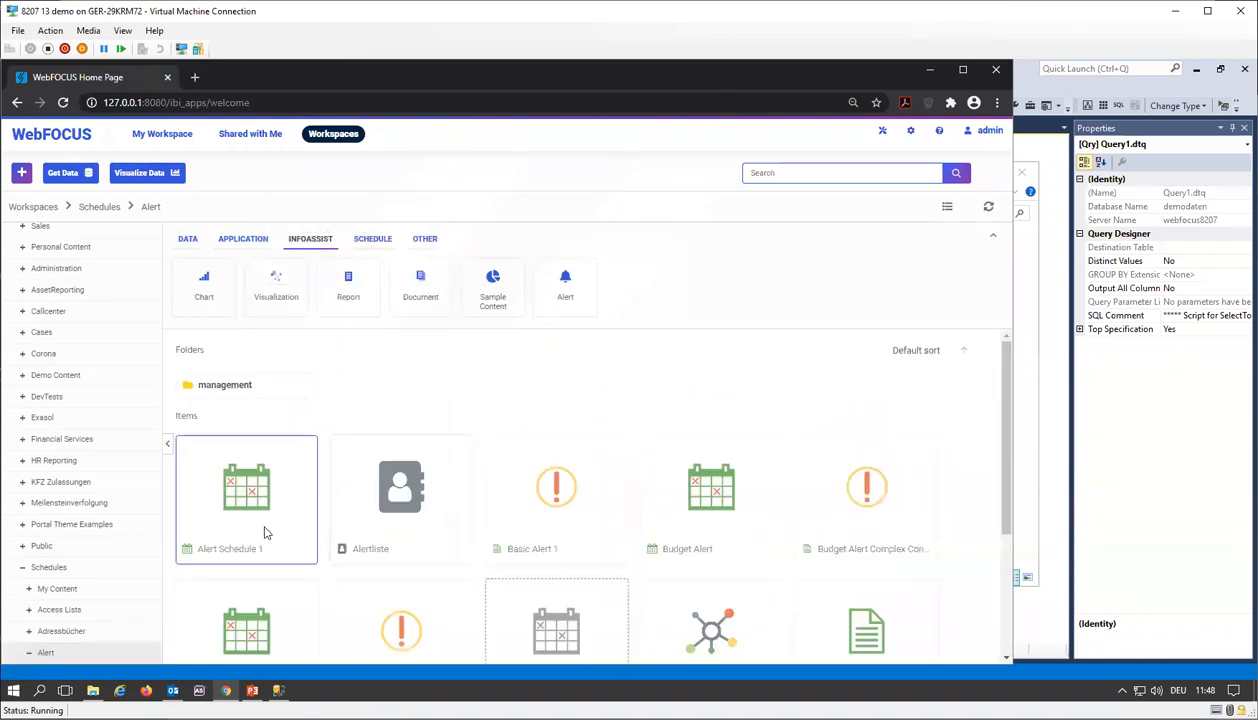
Run Alert Schedule 1 on demand and confirm its submission
{"action": "right_click", "coordinate": [262, 470]}
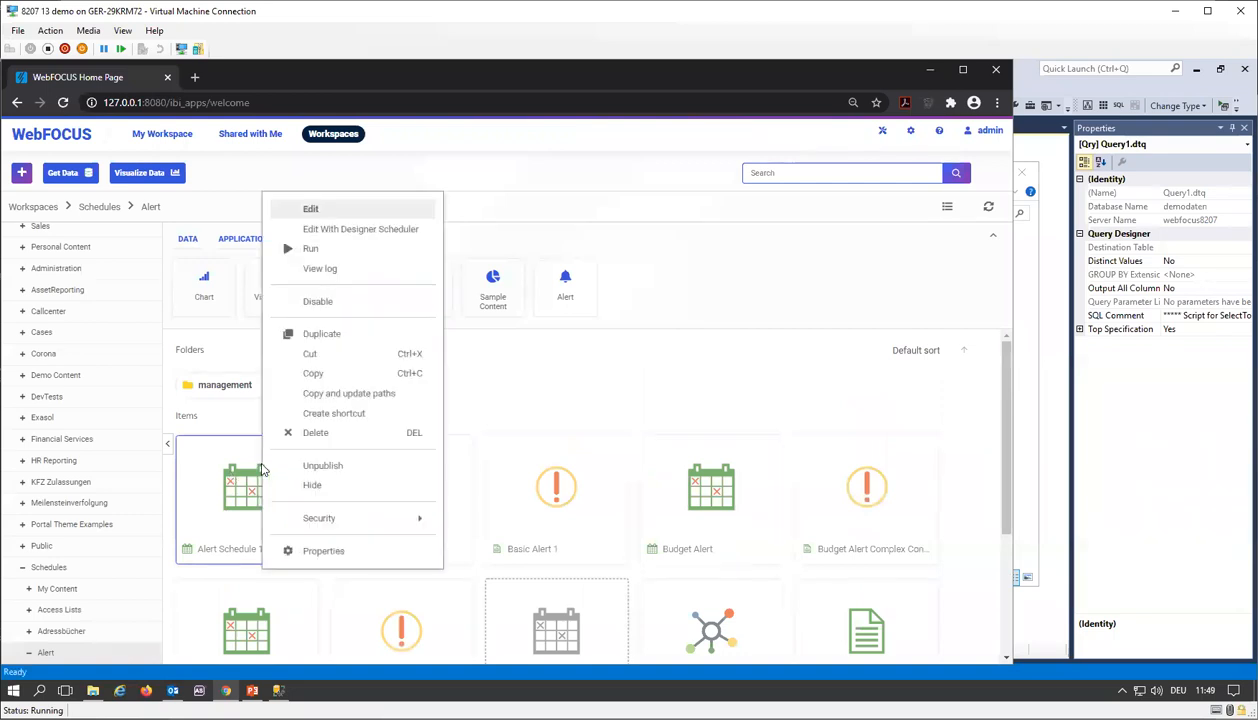
{"action": "left_click", "coordinate": [350, 254]}
{"action": "left_click", "coordinate": [626, 468]}
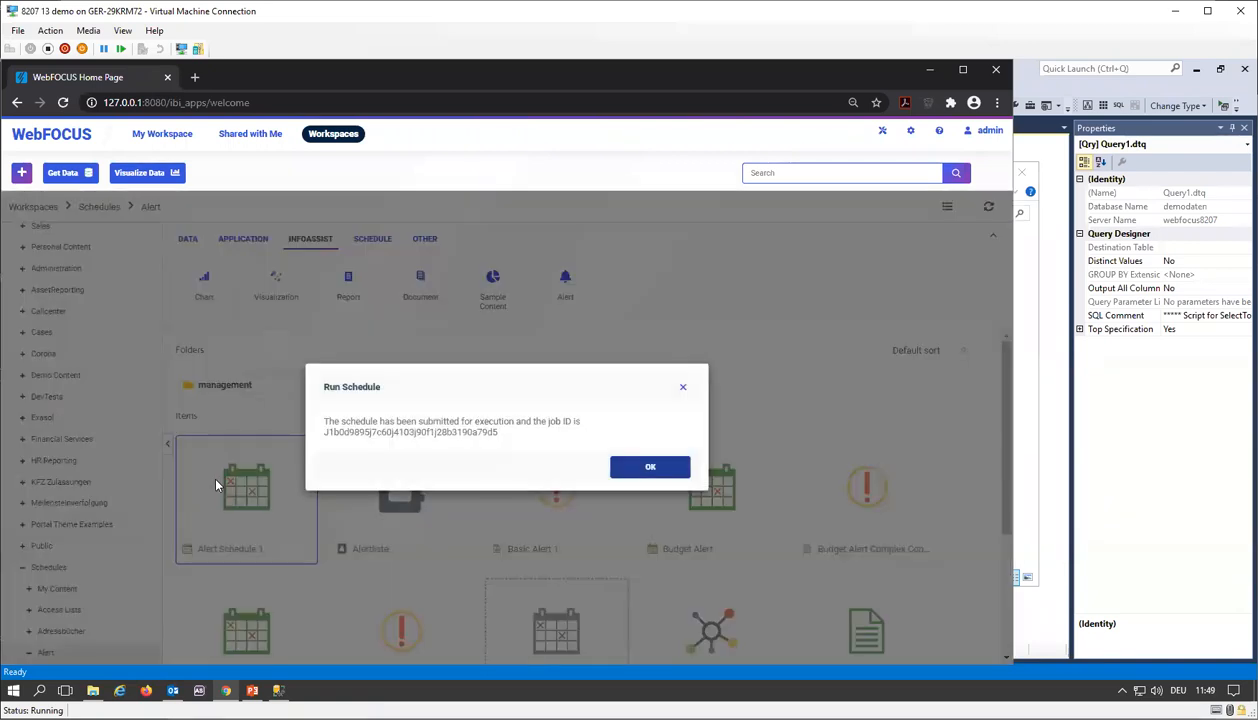
{"action": "left_click", "coordinate": [662, 468]}
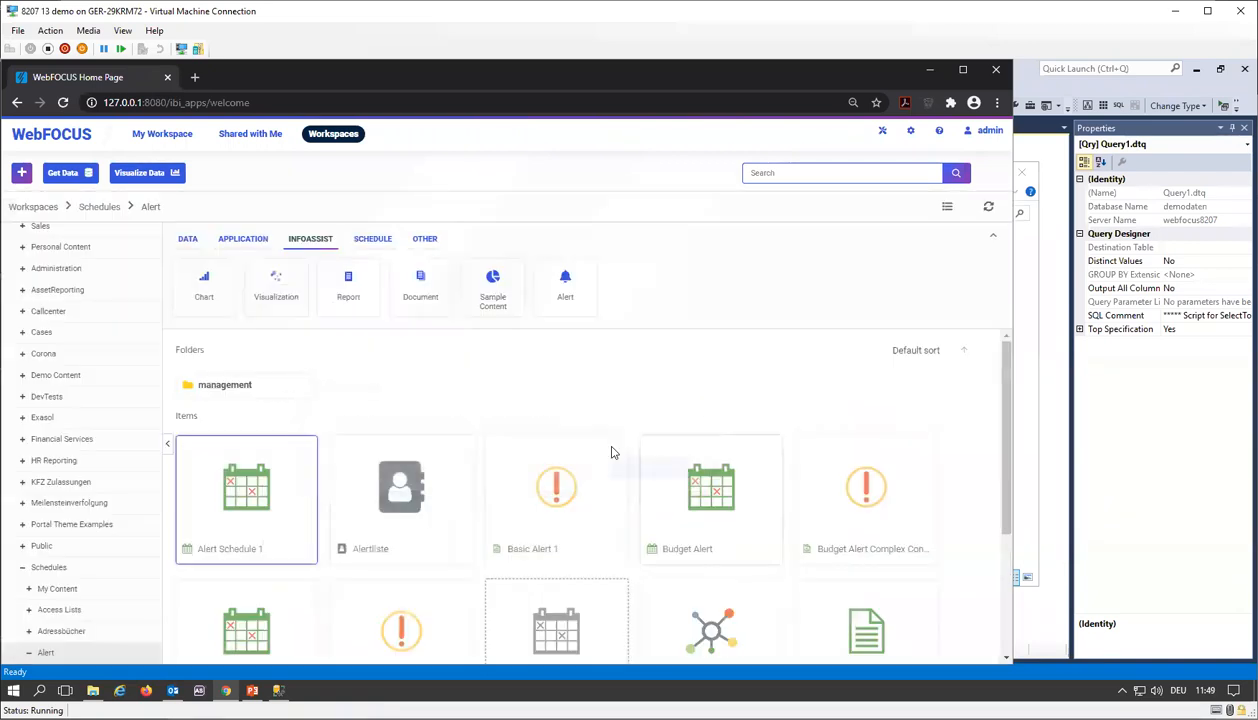
Read the last-executed log of Alert Schedule 1 for the alert's trigger status and report distribution, and close the log
{"action": "right_click", "coordinate": [253, 503]}
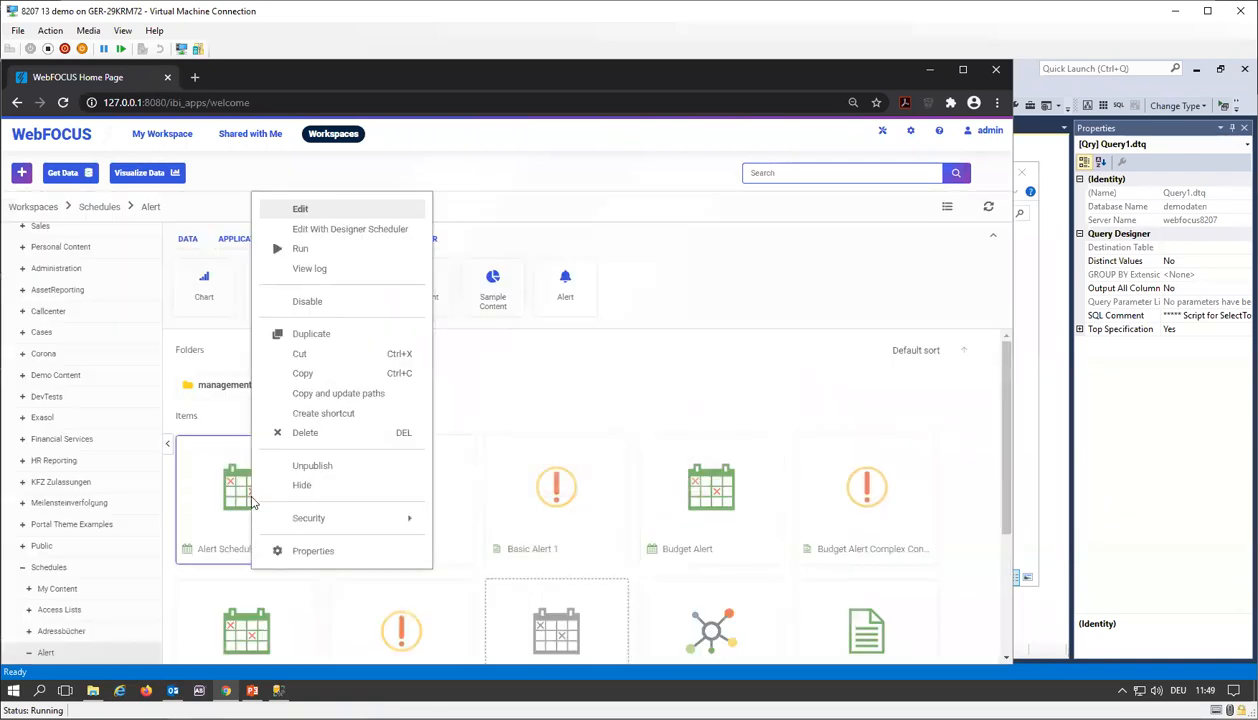
{"action": "left_click", "coordinate": [331, 268]}
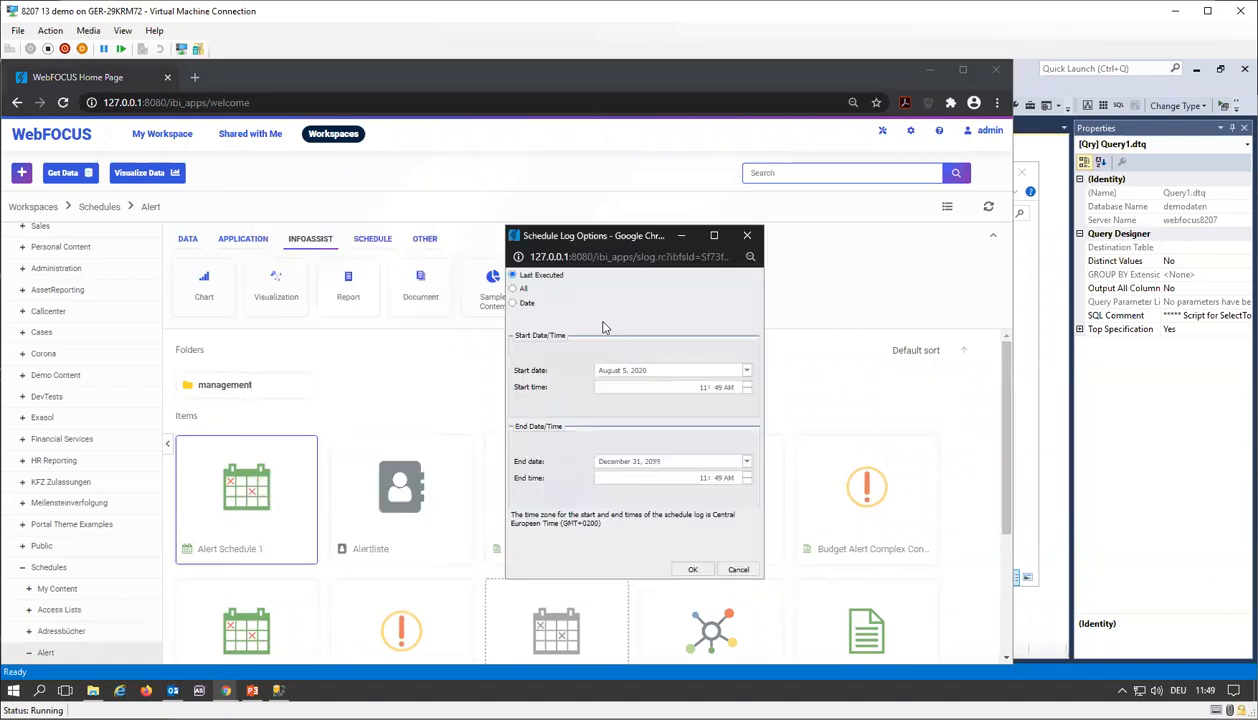
{"action": "left_click", "coordinate": [681, 570]}
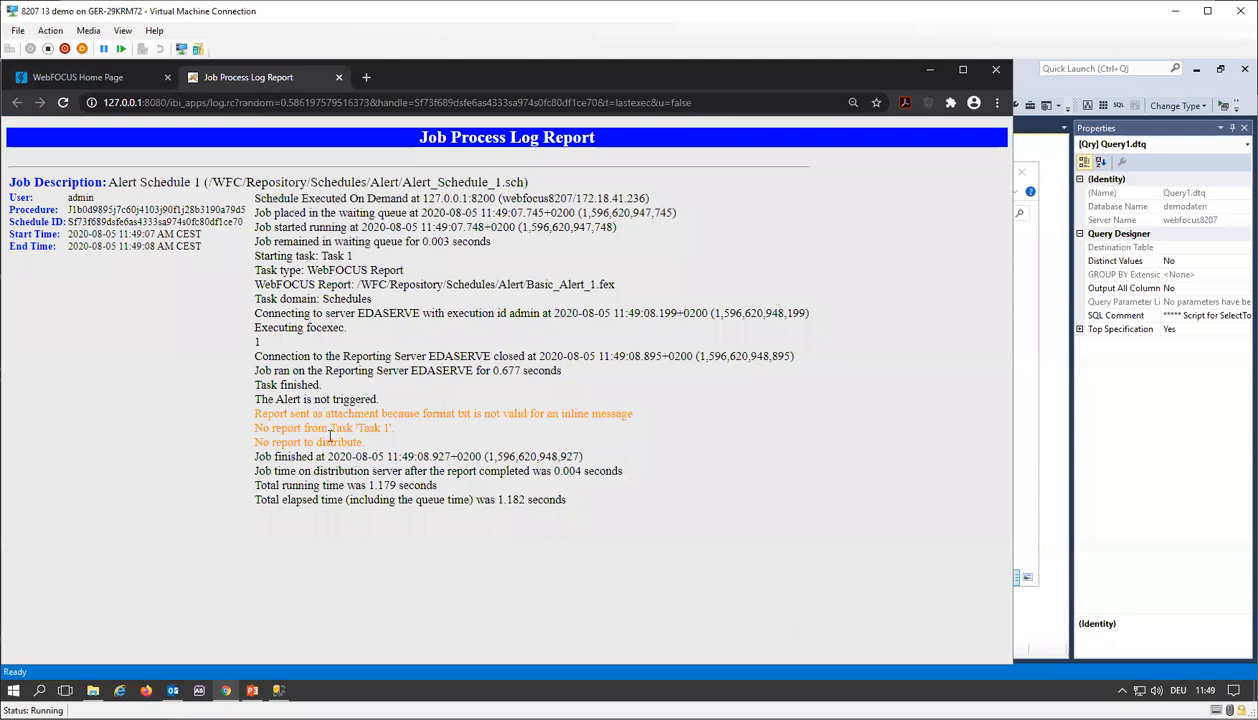
{"action": "left_click_drag", "start_coordinate": [252, 406], "coordinate": [396, 437]}
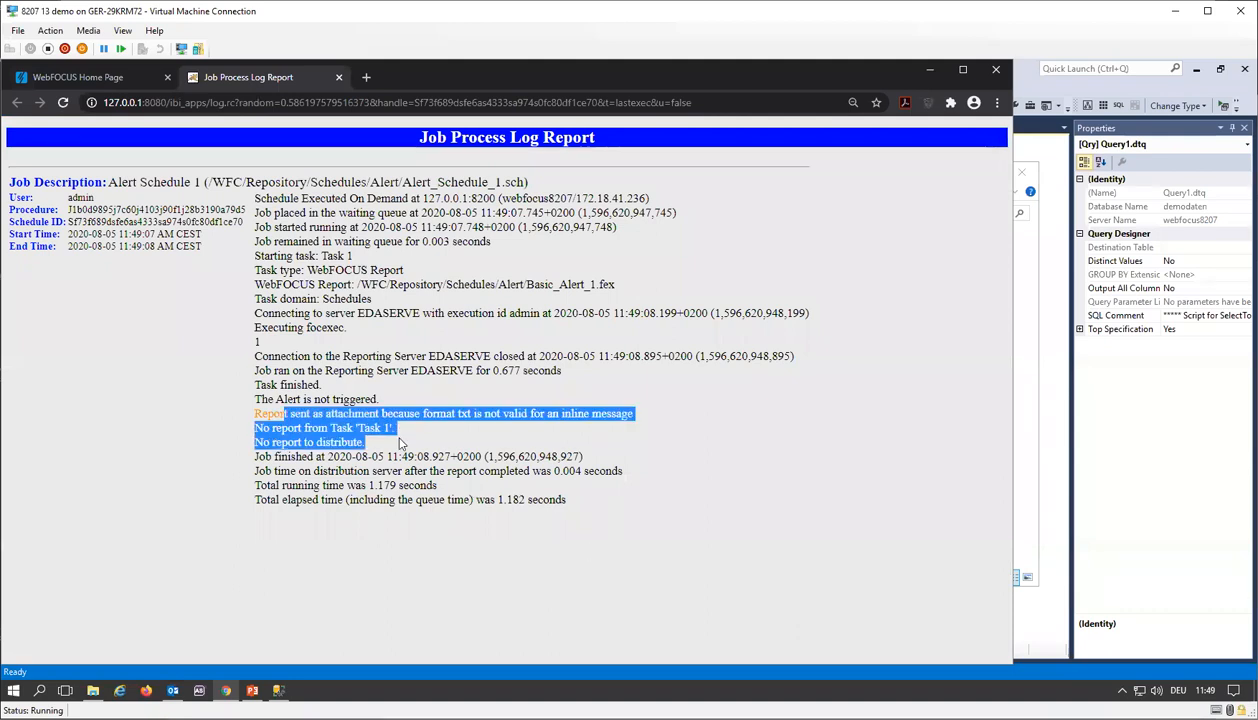
{"action": "left_click", "coordinate": [395, 407]}
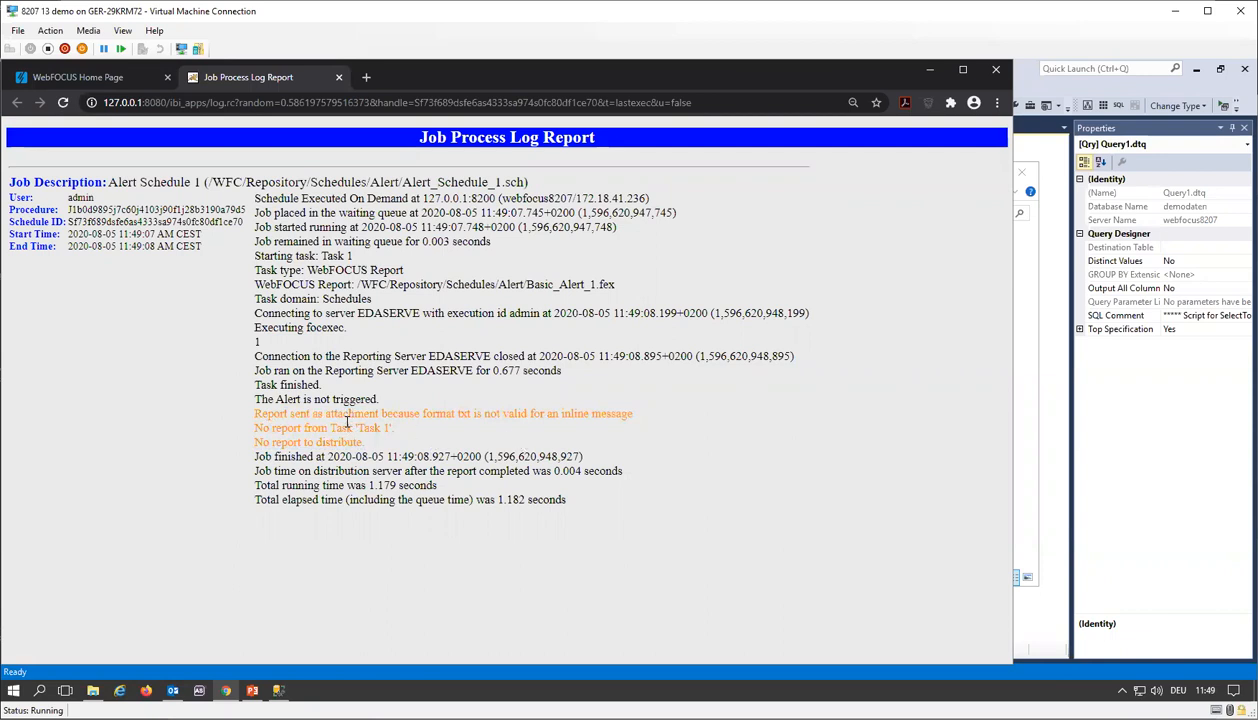
{"action": "left_click", "coordinate": [339, 78]}
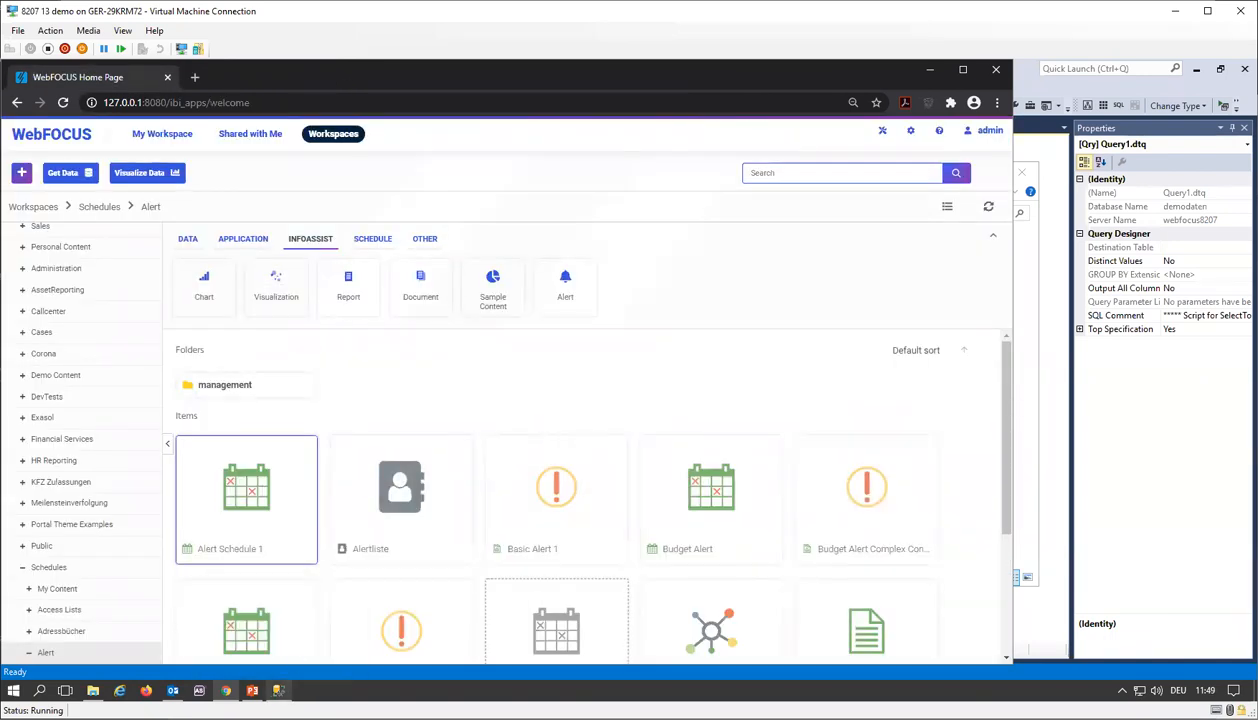
Switch to SQL Server Management Studio and set the Video Production budget in dbo.budget to 1000,00, committing the row
{"action": "left_click", "coordinate": [278, 690]}
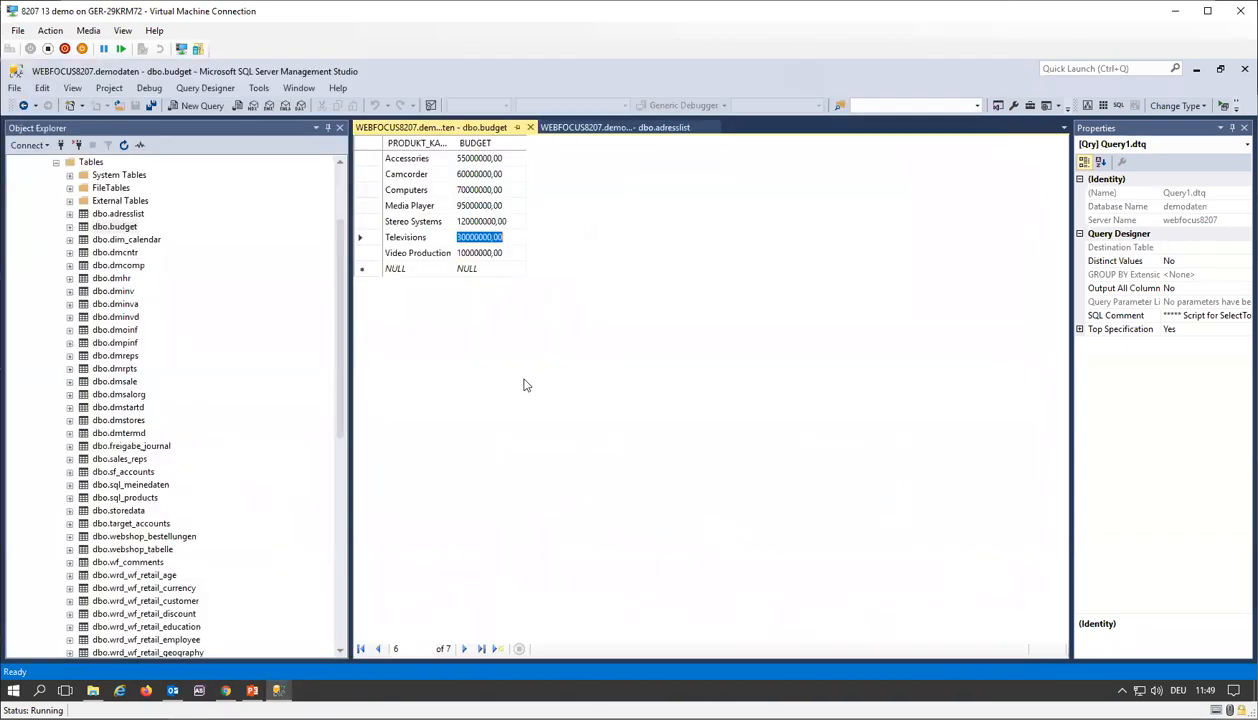
{"action": "left_click", "coordinate": [475, 253]}
{"action": "left_click", "coordinate": [481, 253]}
{"action": "key", "text": "BackSpace"}
{"action": "key", "text": "BackSpace"}
{"action": "key", "text": "BackSpace"}
{"action": "key", "text": "BackSpace"}
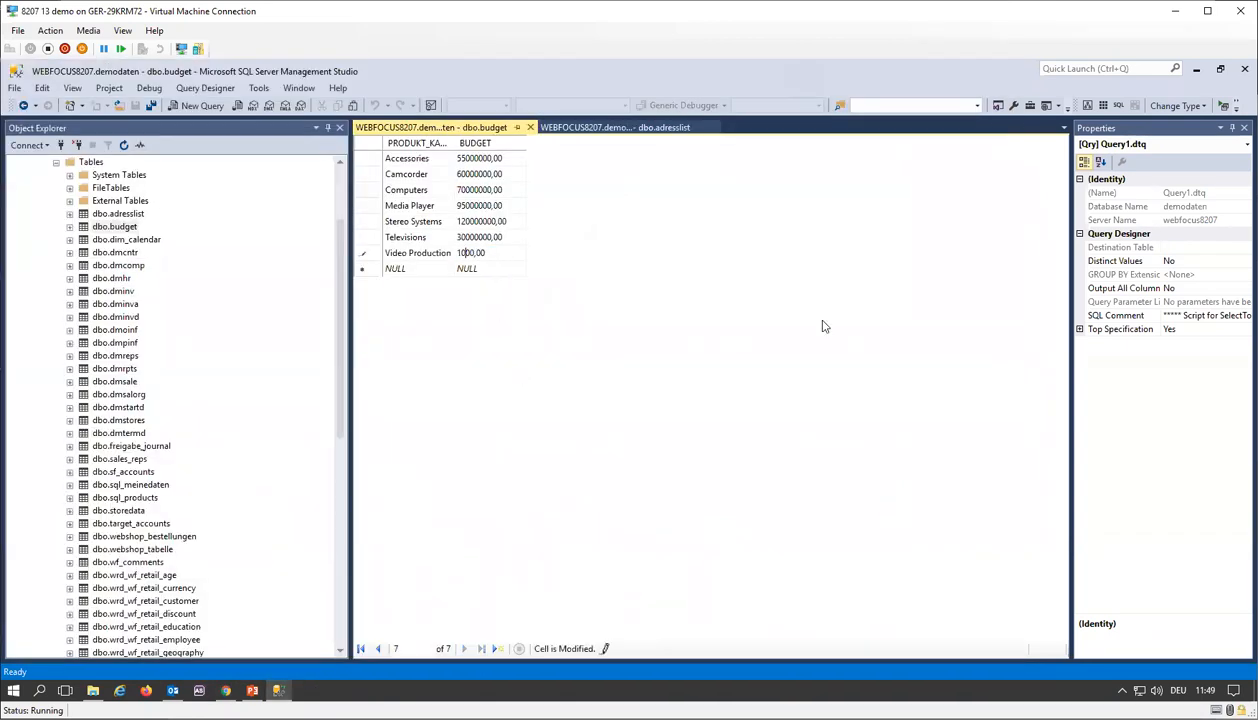
{"action": "left_click", "coordinate": [507, 241]}
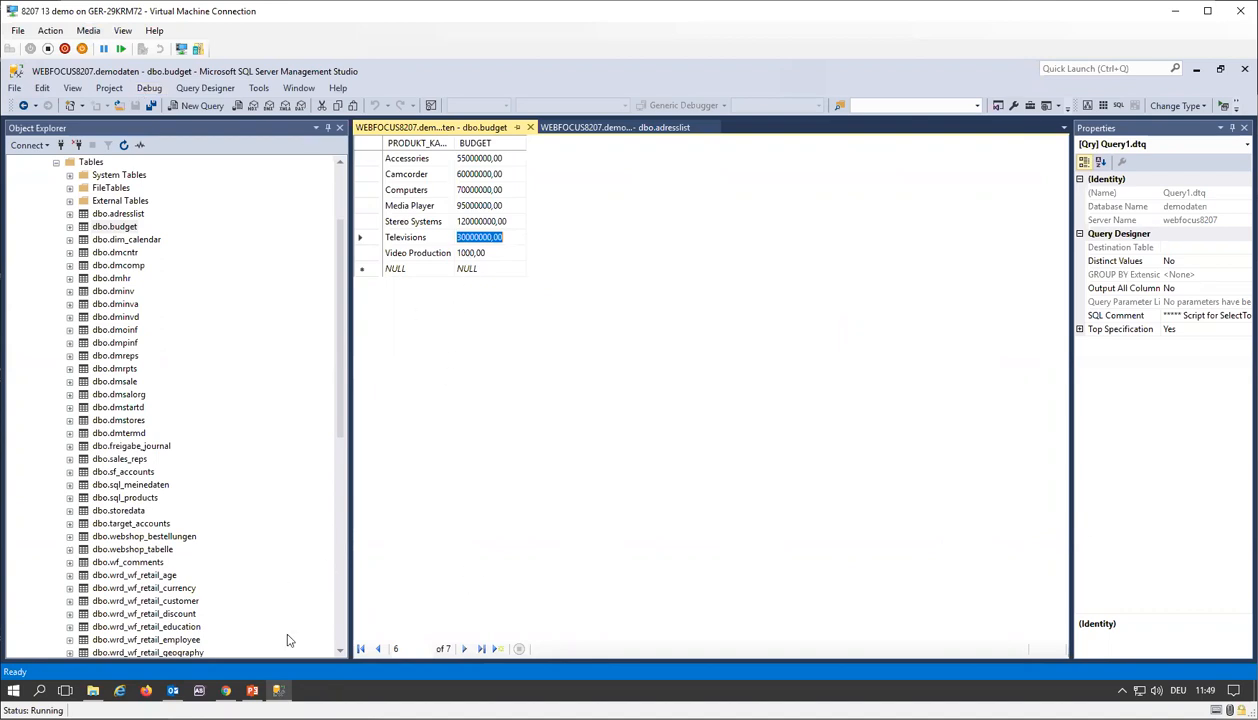
Switch back to WebFOCUS and run Alert Schedule 1 again with the changed budget data
{"action": "mouse_move", "coordinate": [226, 690]}
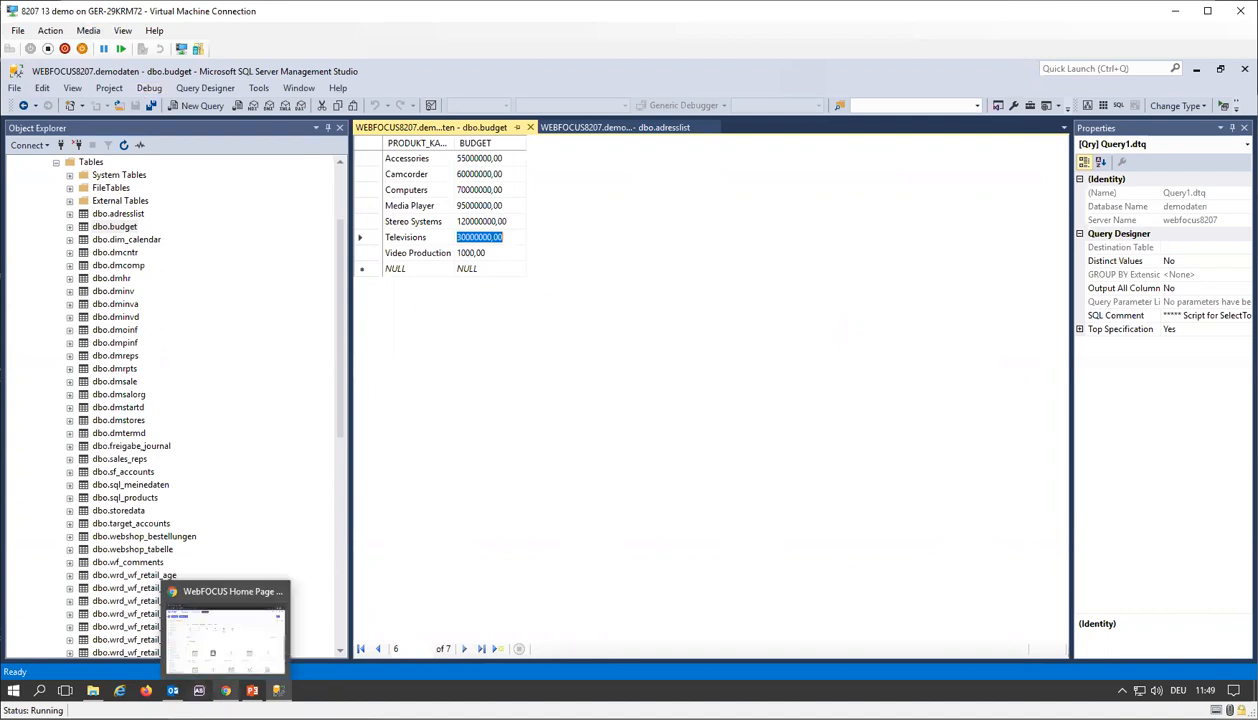
{"action": "left_click", "coordinate": [218, 655]}
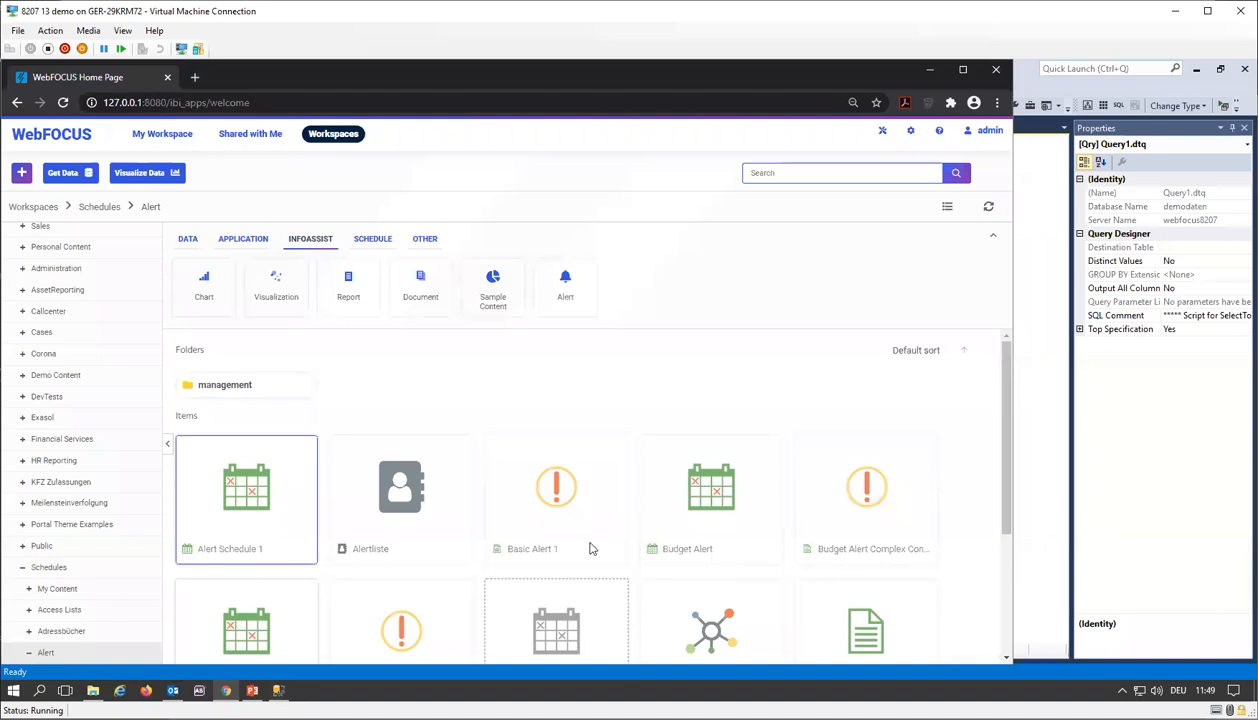
{"action": "right_click", "coordinate": [257, 519]}
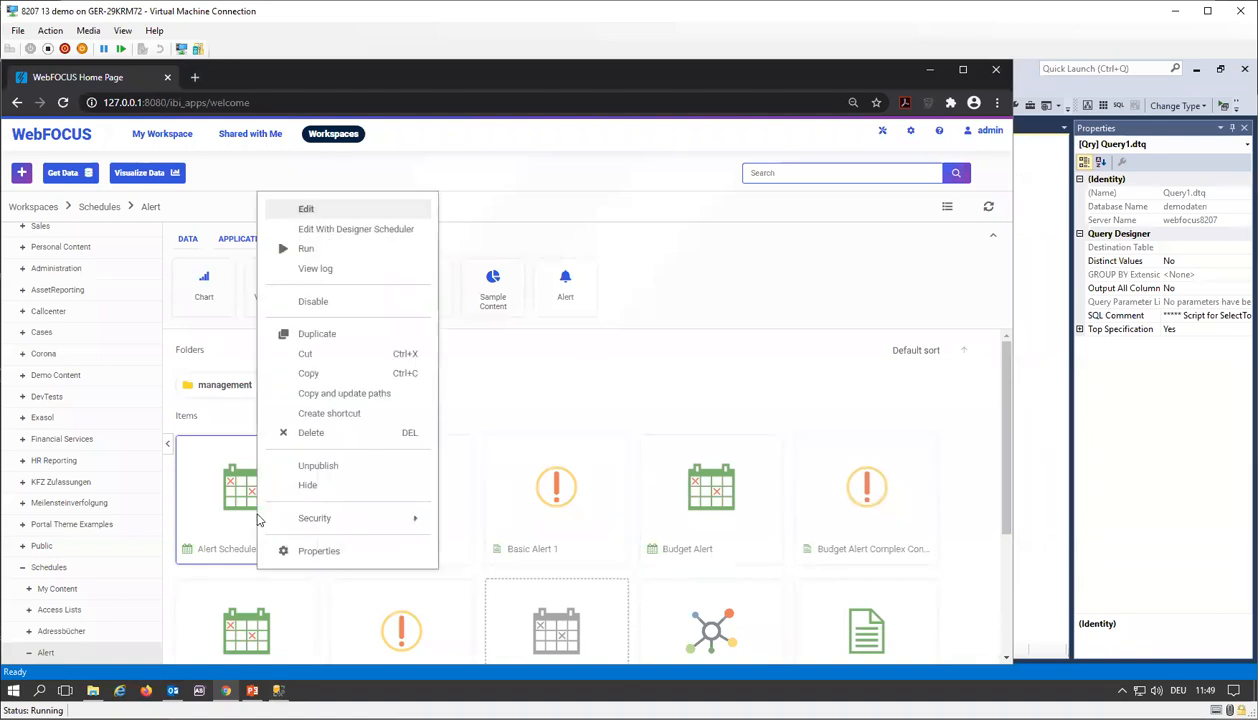
{"action": "left_click", "coordinate": [328, 248]}
{"action": "left_click", "coordinate": [651, 462]}
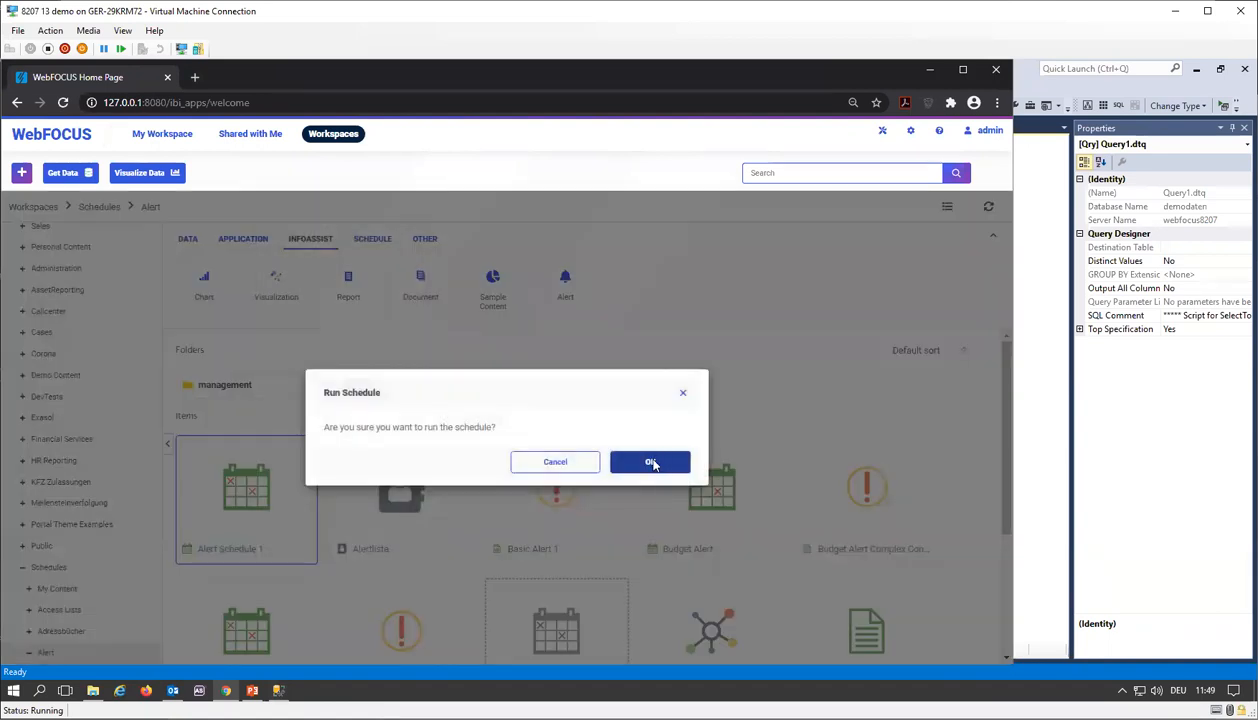
{"action": "left_click", "coordinate": [652, 462]}
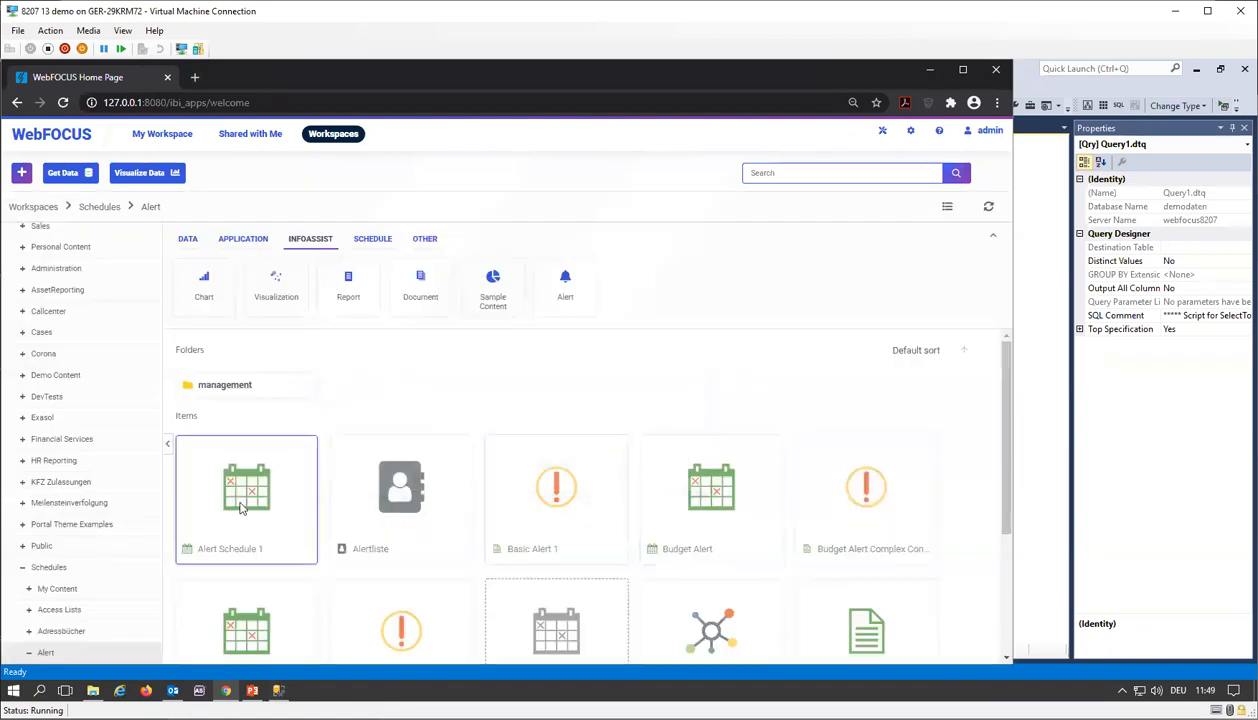
Open the last-executed log of Alert Schedule 1 and check the alert's trigger status and the email recipient
{"action": "right_click", "coordinate": [238, 512]}
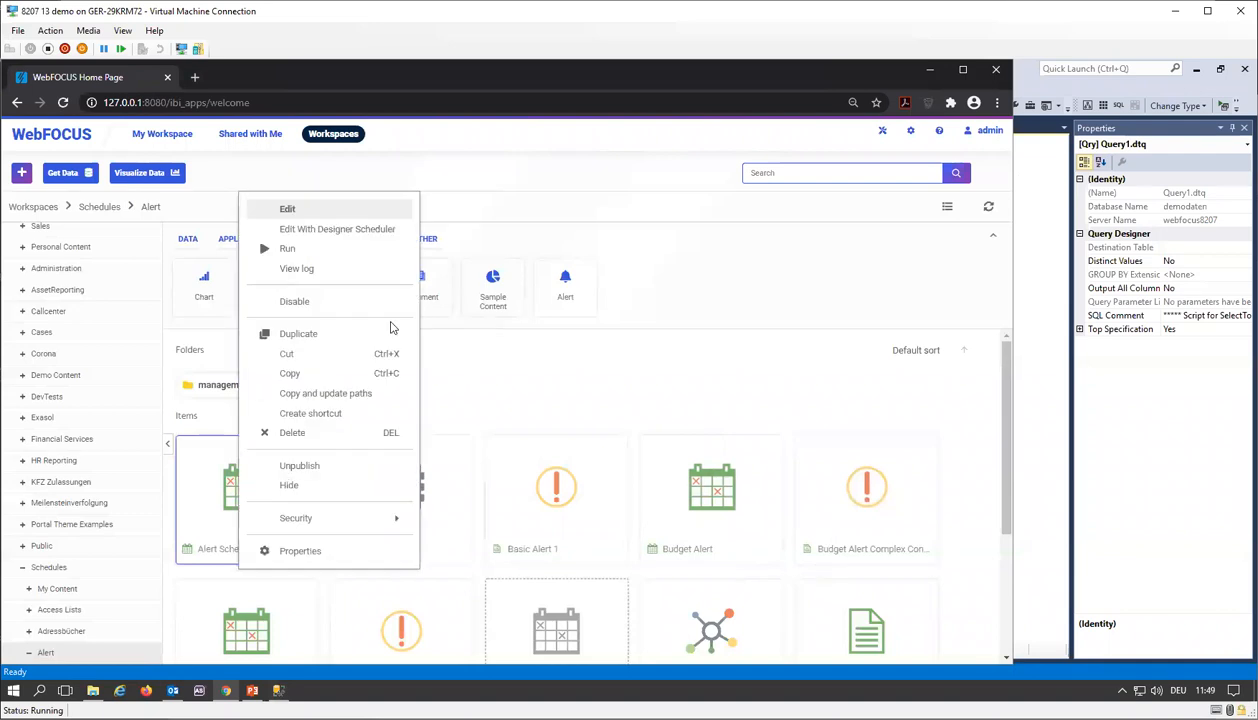
{"action": "left_click", "coordinate": [326, 270]}
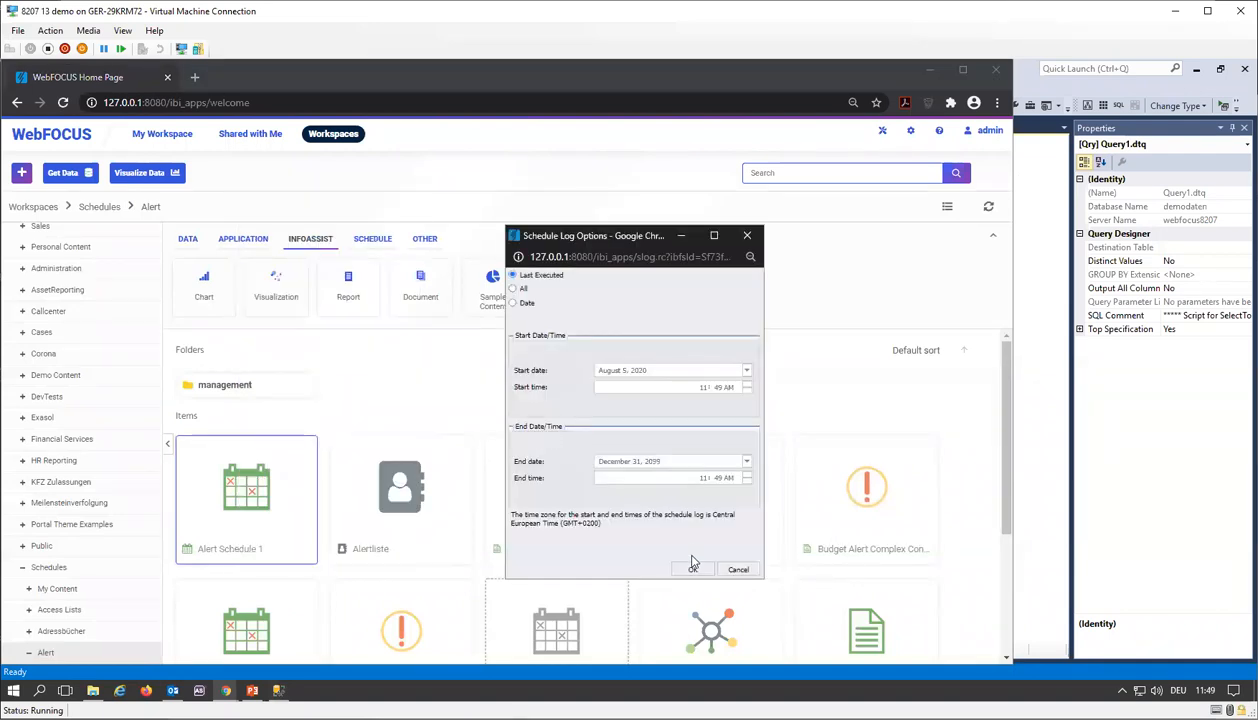
{"action": "left_click", "coordinate": [692, 562]}
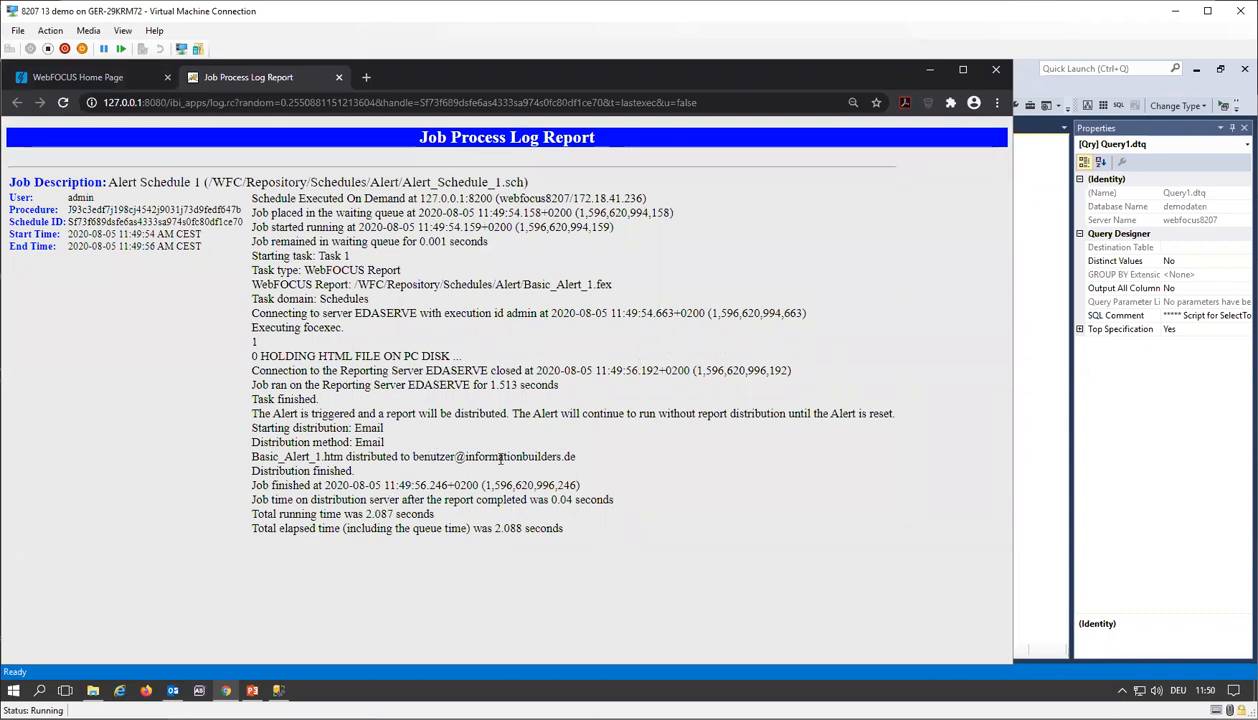
{"action": "left_click_drag", "start_coordinate": [411, 456], "coordinate": [535, 456]}
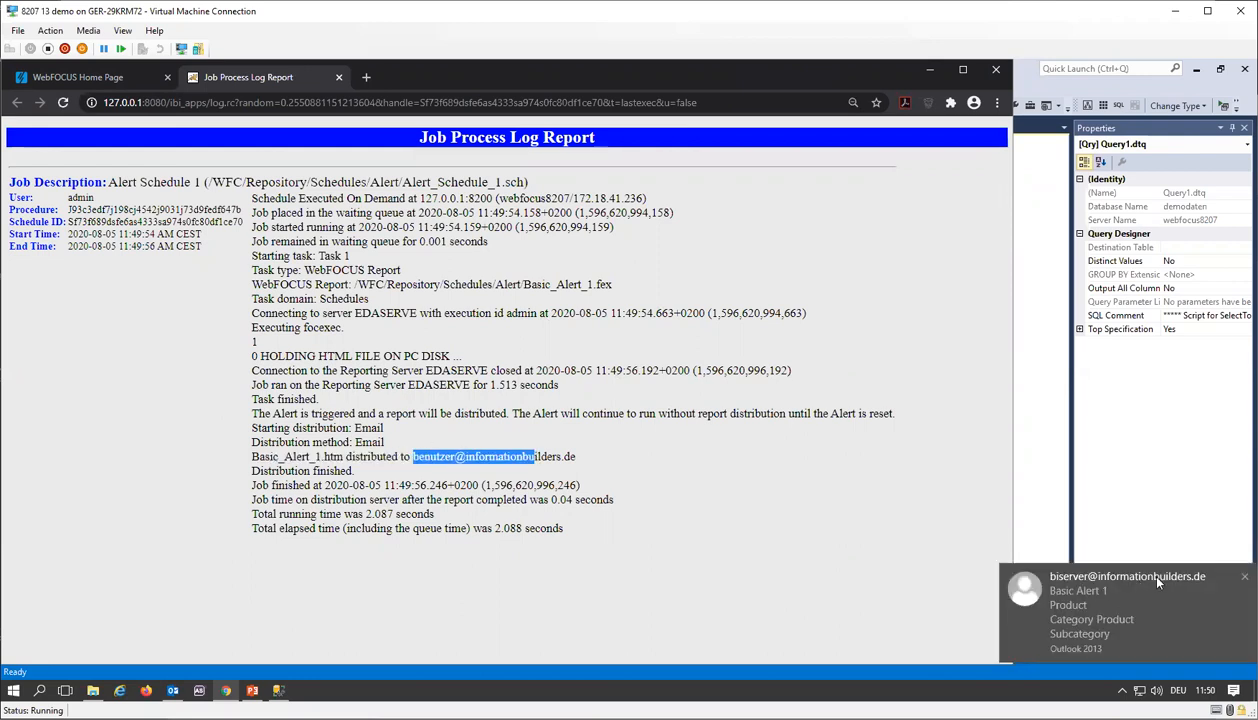
Open the incoming Basic Alert 1 email in Outlook, review the inline report, and close the message and the job log
{"action": "left_click", "coordinate": [1078, 630]}
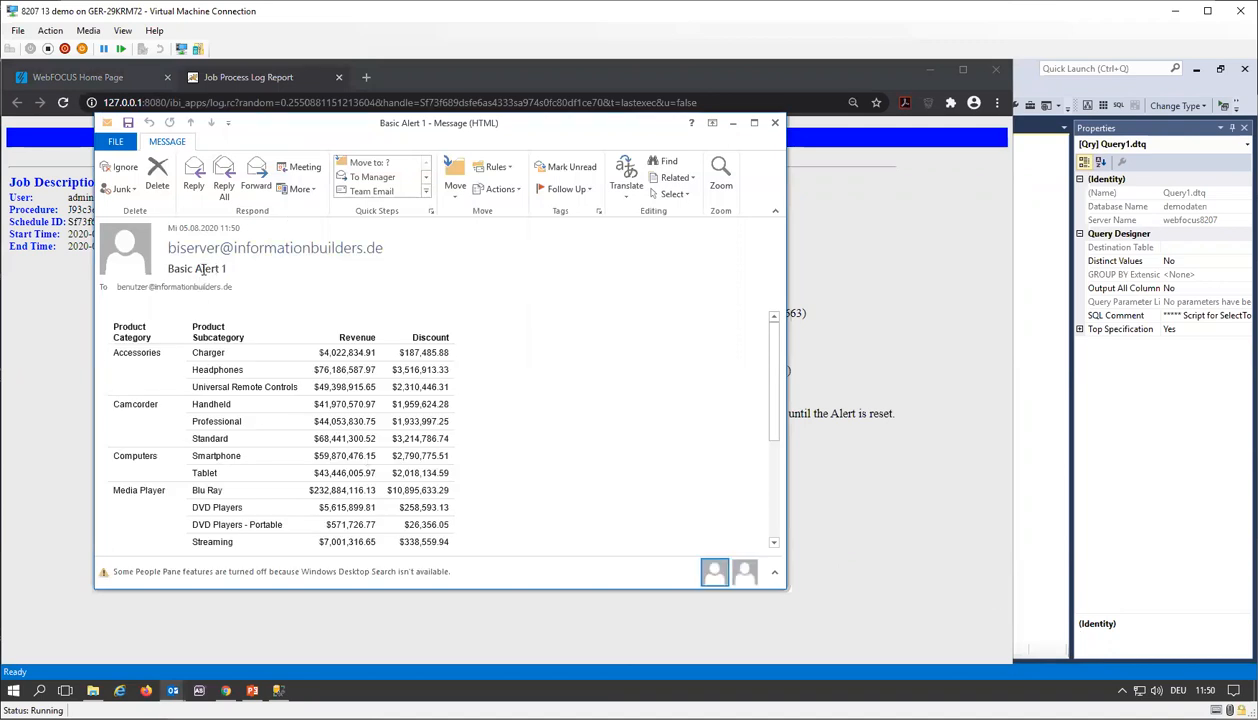
{"action": "scroll", "coordinate": [254, 434], "scroll_direction": "down", "scroll_amount": 3}
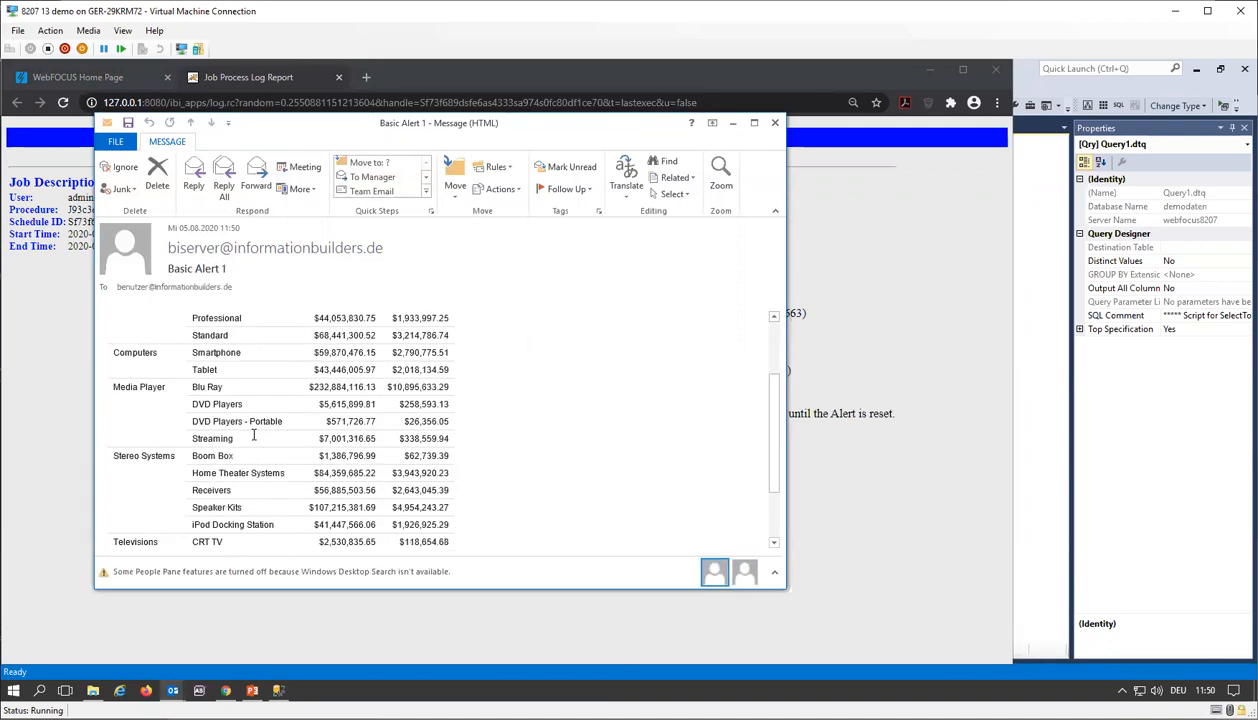
{"action": "scroll", "coordinate": [254, 434], "scroll_direction": "up", "scroll_amount": 3}
{"action": "scroll", "coordinate": [254, 434], "scroll_direction": "down", "scroll_amount": 4}
{"action": "scroll", "coordinate": [256, 434], "scroll_direction": "up", "scroll_amount": 4}
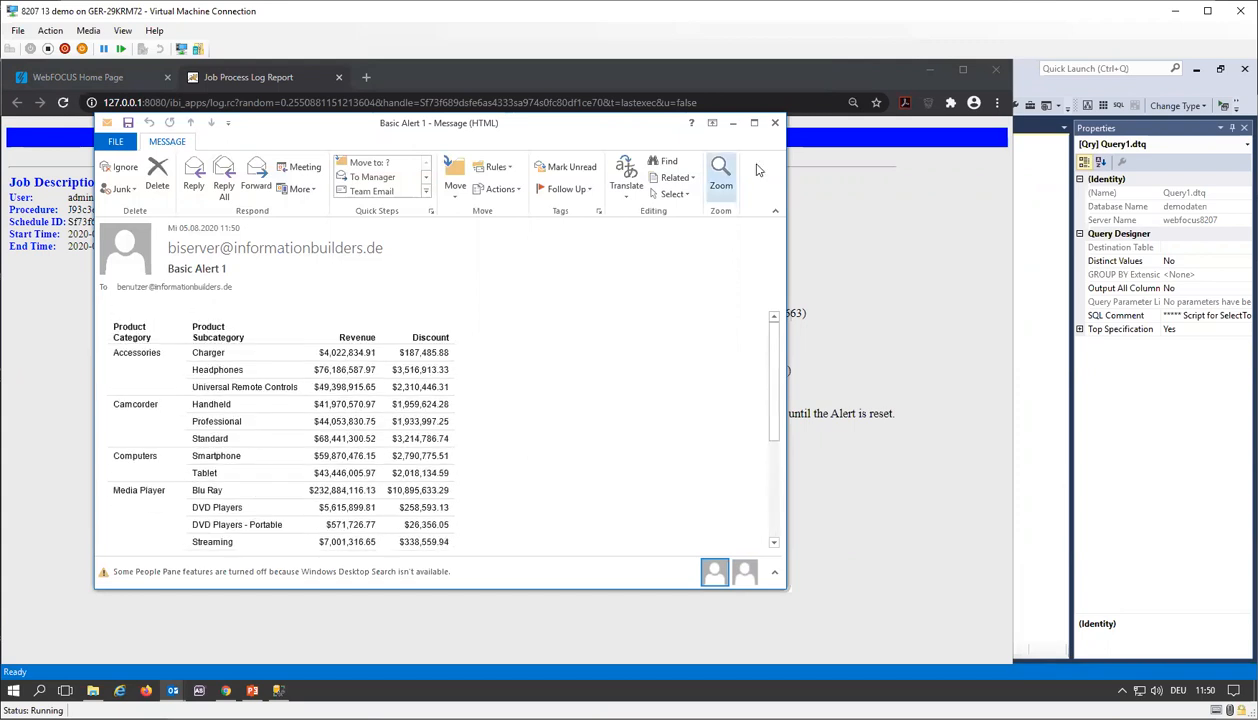
{"action": "left_click", "coordinate": [774, 122]}
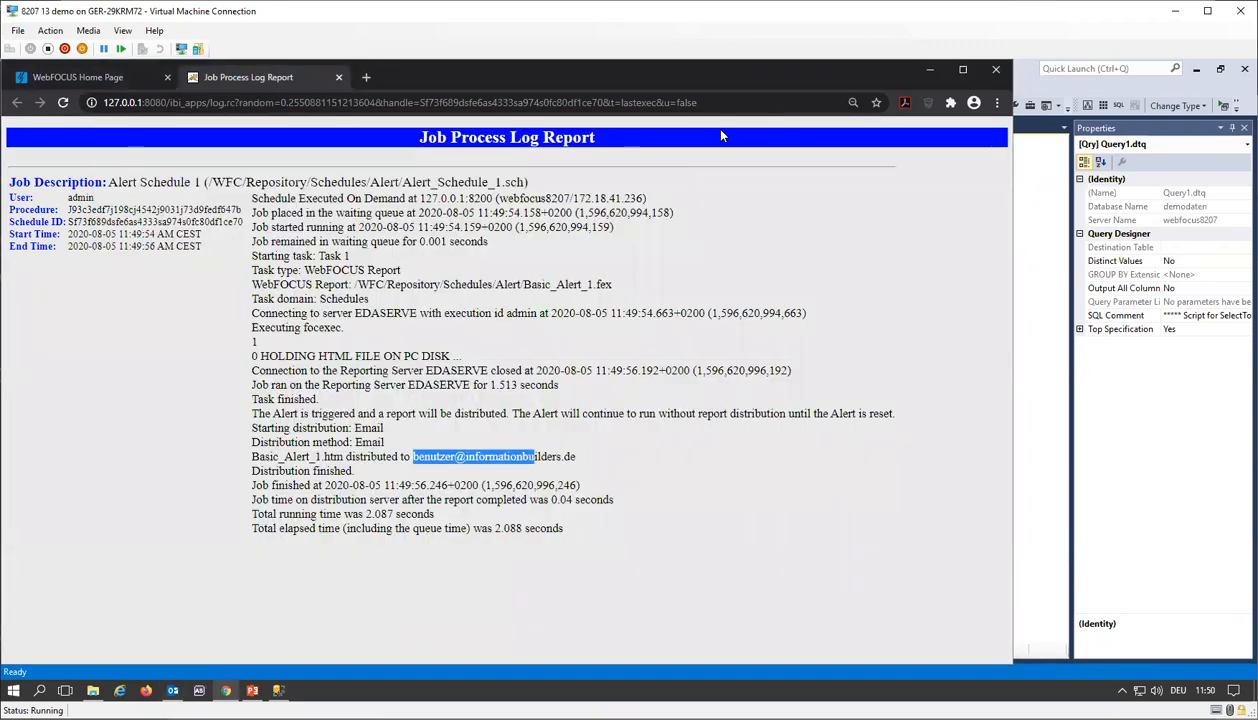
{"action": "left_click", "coordinate": [339, 77]}
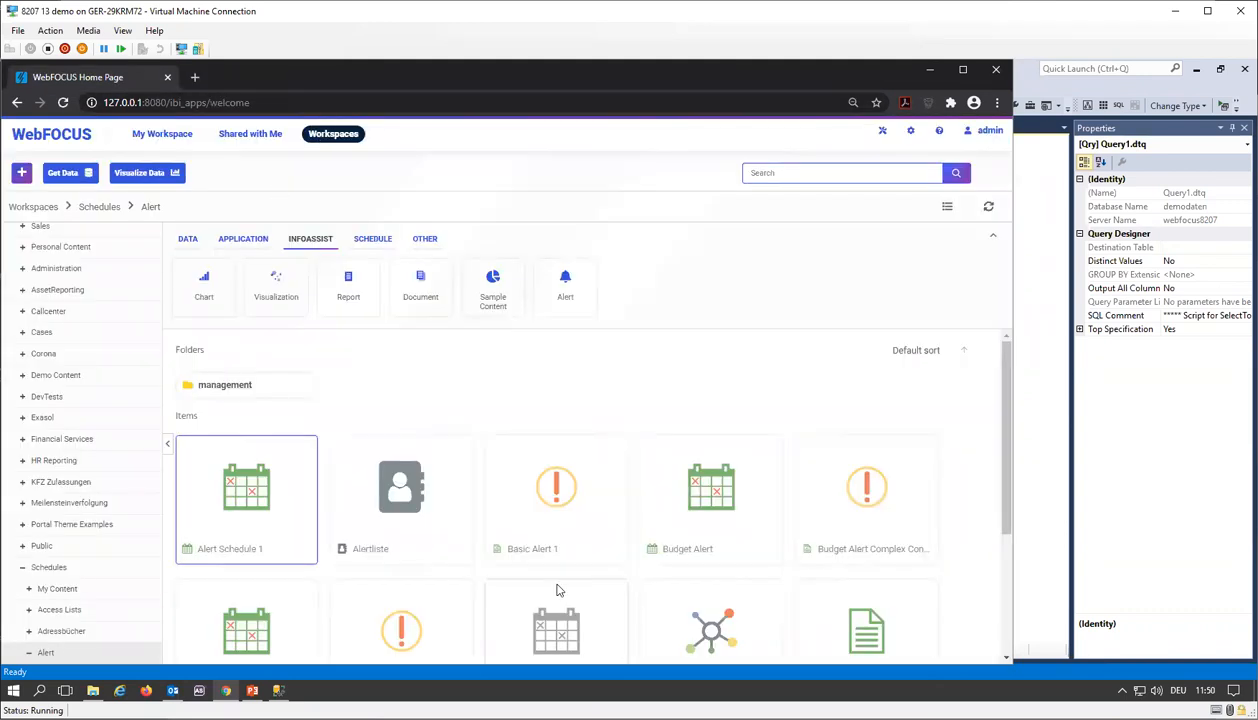
Open the ScheduleviaAPI page from the Caster API folder under Schedules in a new window
{"action": "scroll", "coordinate": [535, 462], "scroll_direction": "down", "scroll_amount": 1}
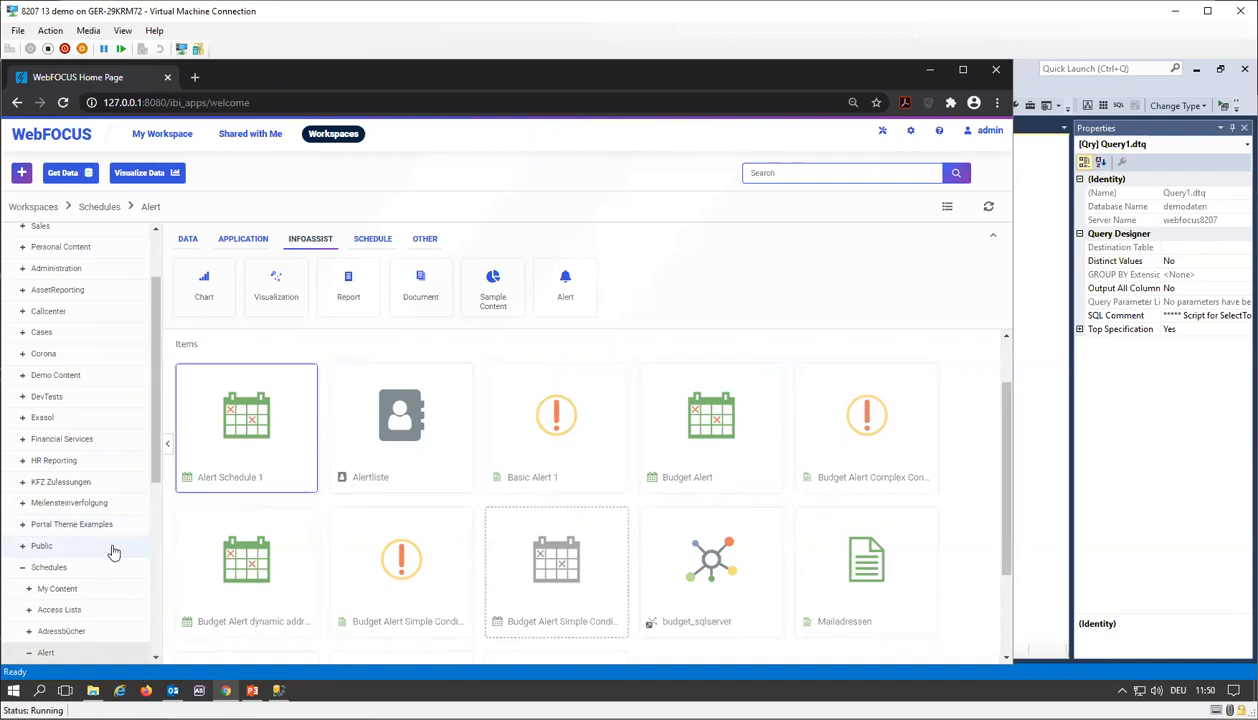
{"action": "scroll", "coordinate": [113, 550], "scroll_direction": "down", "scroll_amount": 1}
{"action": "scroll", "coordinate": [113, 550], "scroll_direction": "down", "scroll_amount": 1}
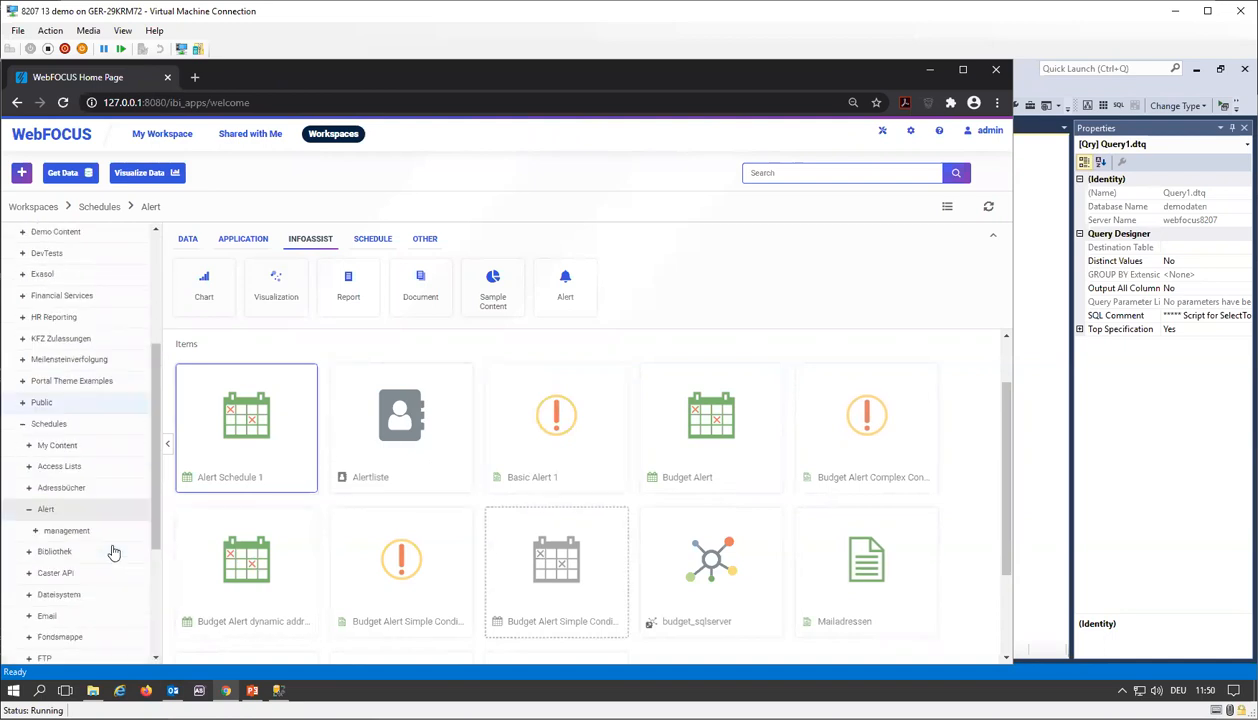
{"action": "left_click", "coordinate": [60, 578]}
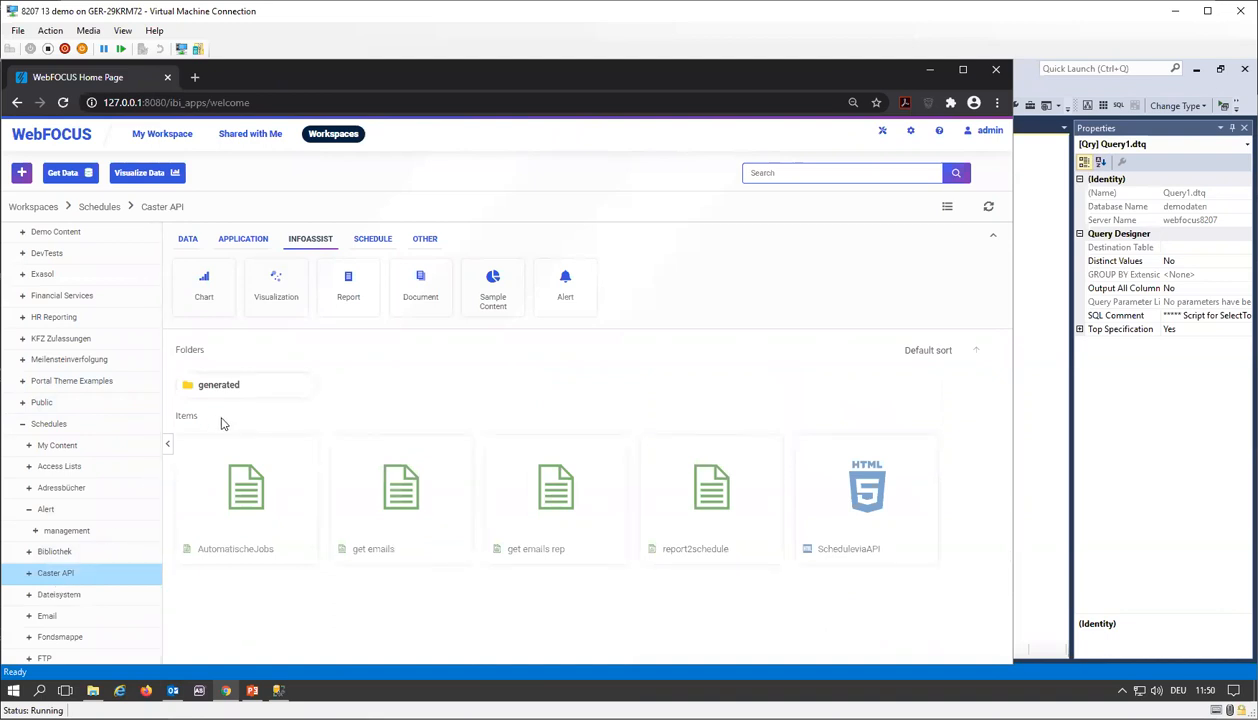
{"action": "right_click", "coordinate": [853, 494]}
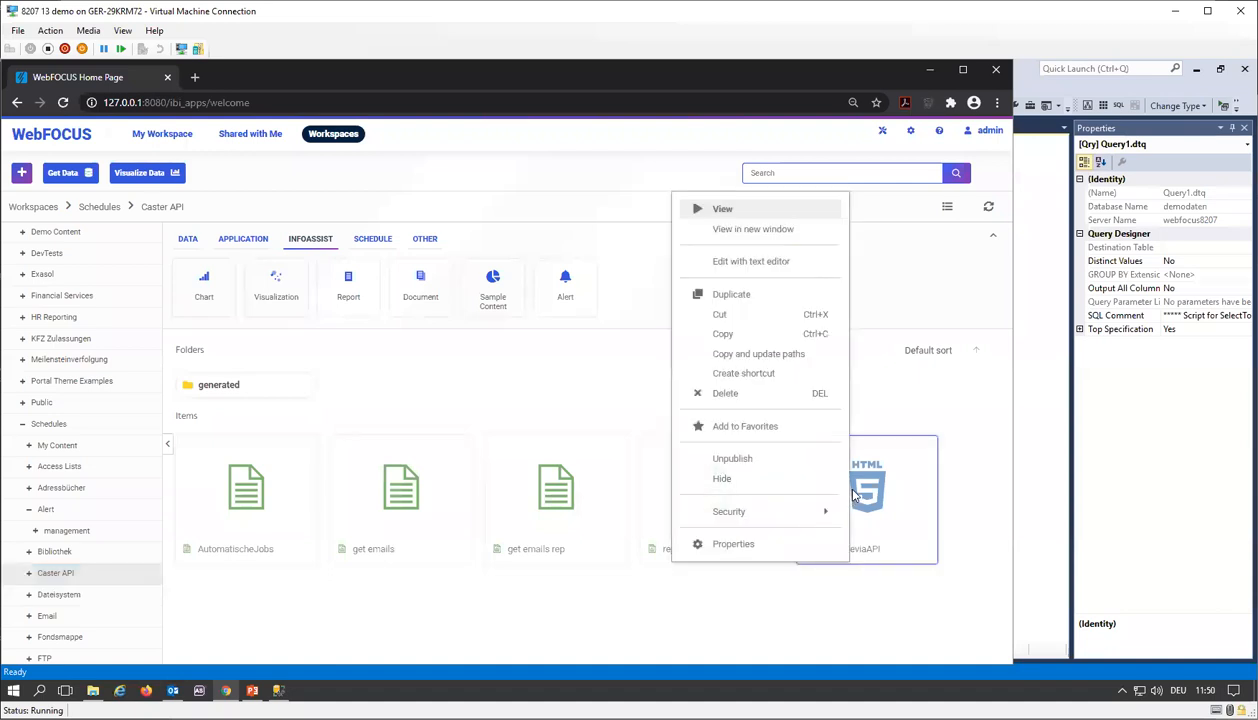
{"action": "left_click", "coordinate": [771, 230]}
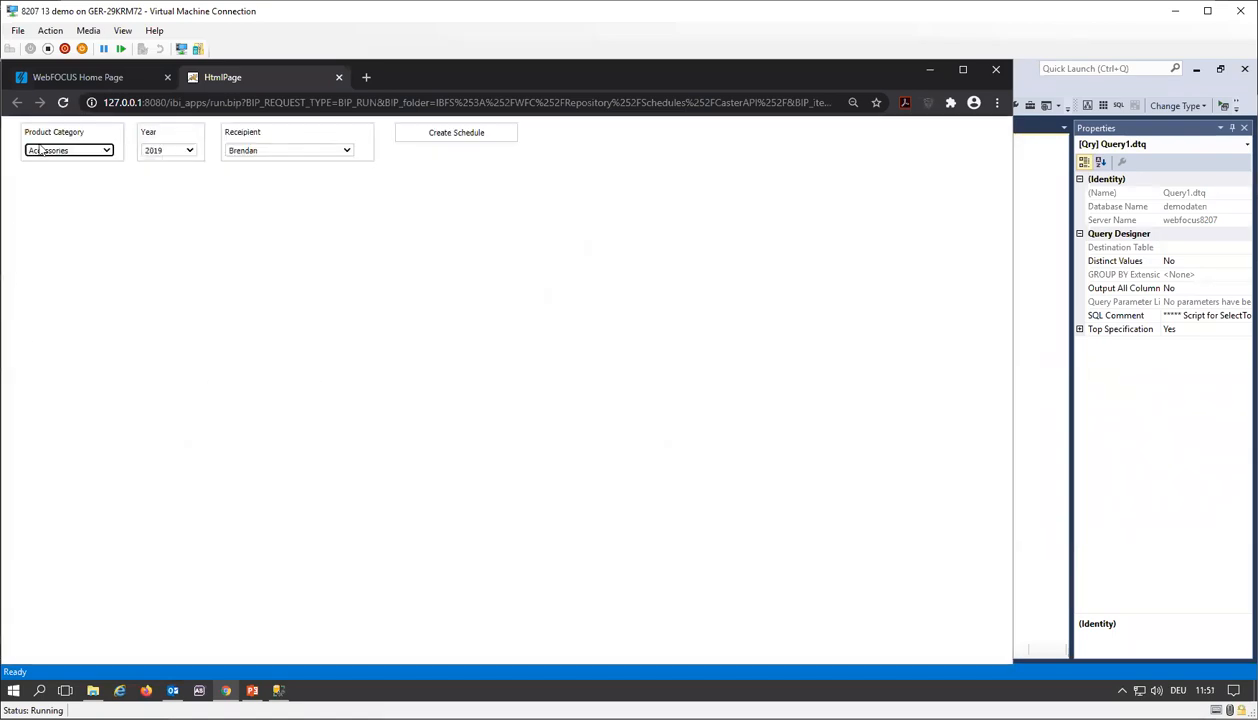
Create a schedule for Accessories and 2019 with the intended recipient, and open the generated folder on the WebFOCUS home page
{"action": "left_click", "coordinate": [291, 151]}
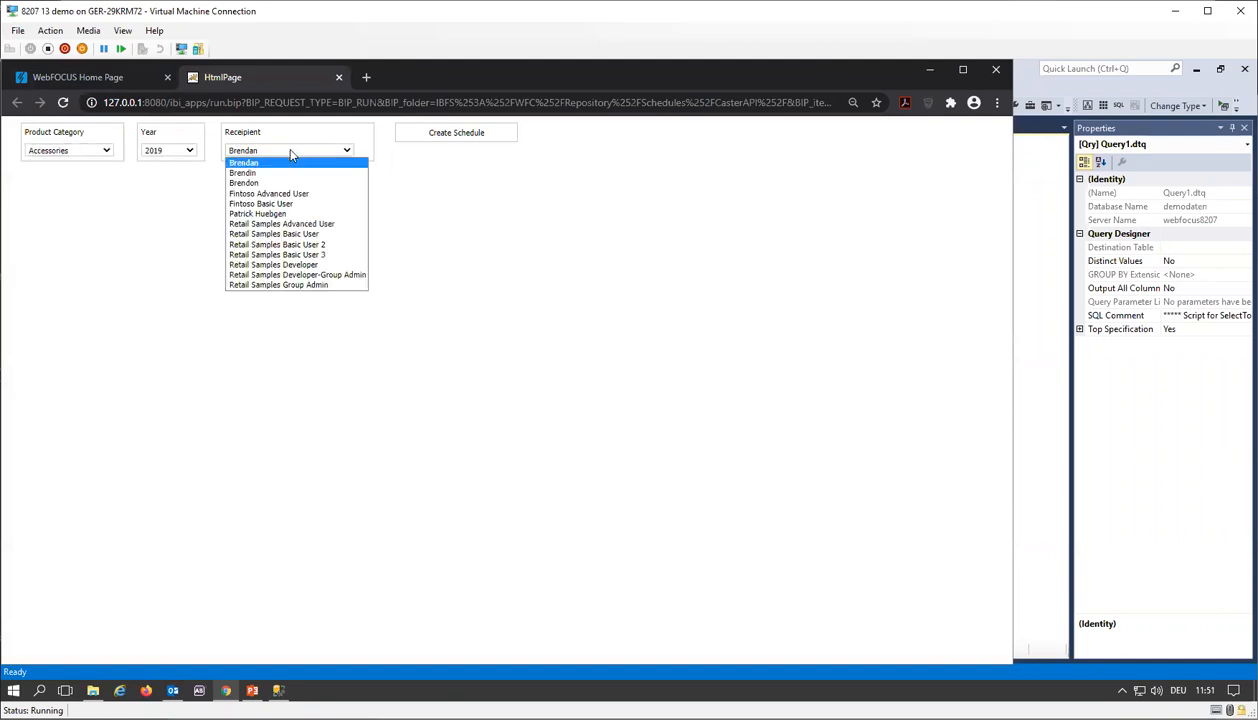
{"action": "left_click", "coordinate": [264, 216]}
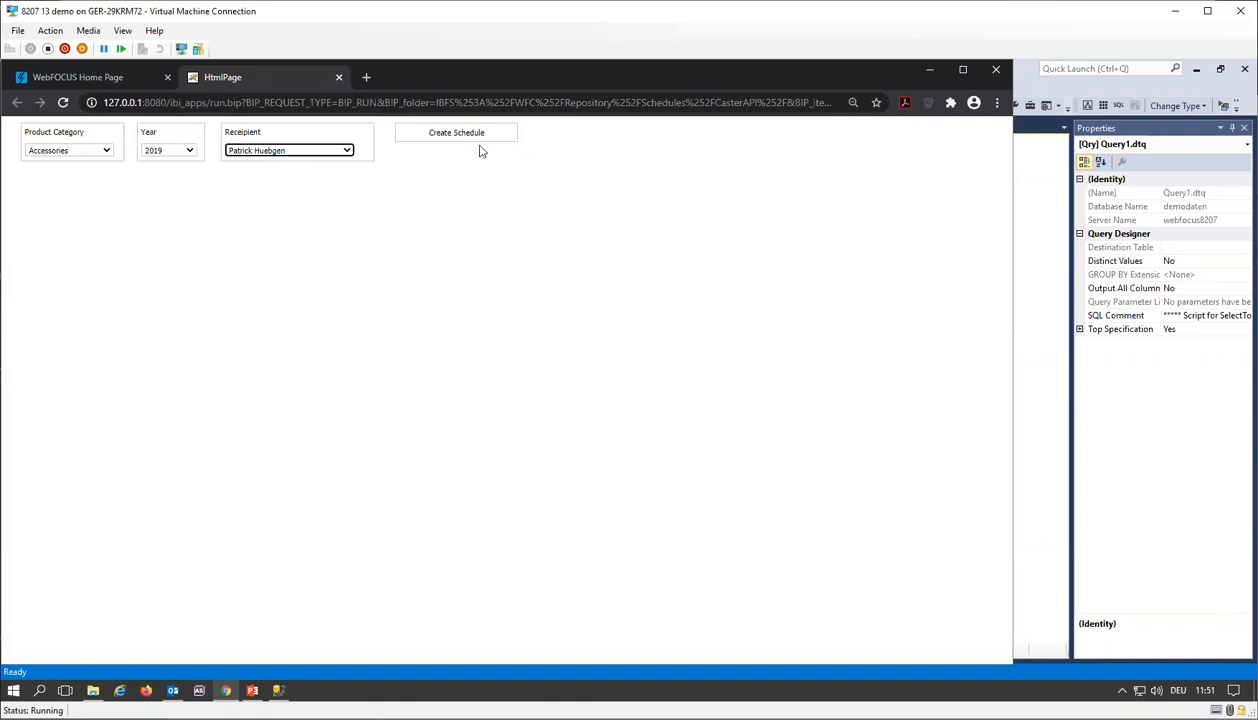
{"action": "left_click", "coordinate": [449, 135]}
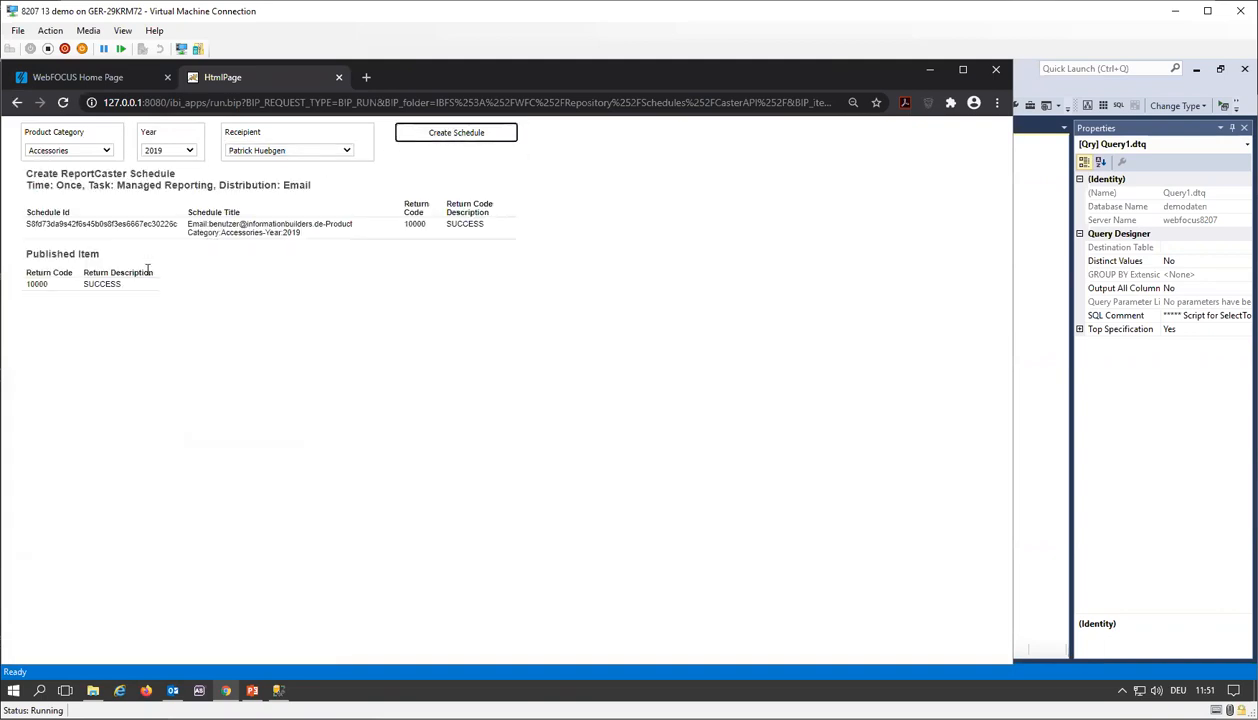
{"action": "left_click", "coordinate": [87, 79]}
{"action": "double_click", "coordinate": [233, 388]}
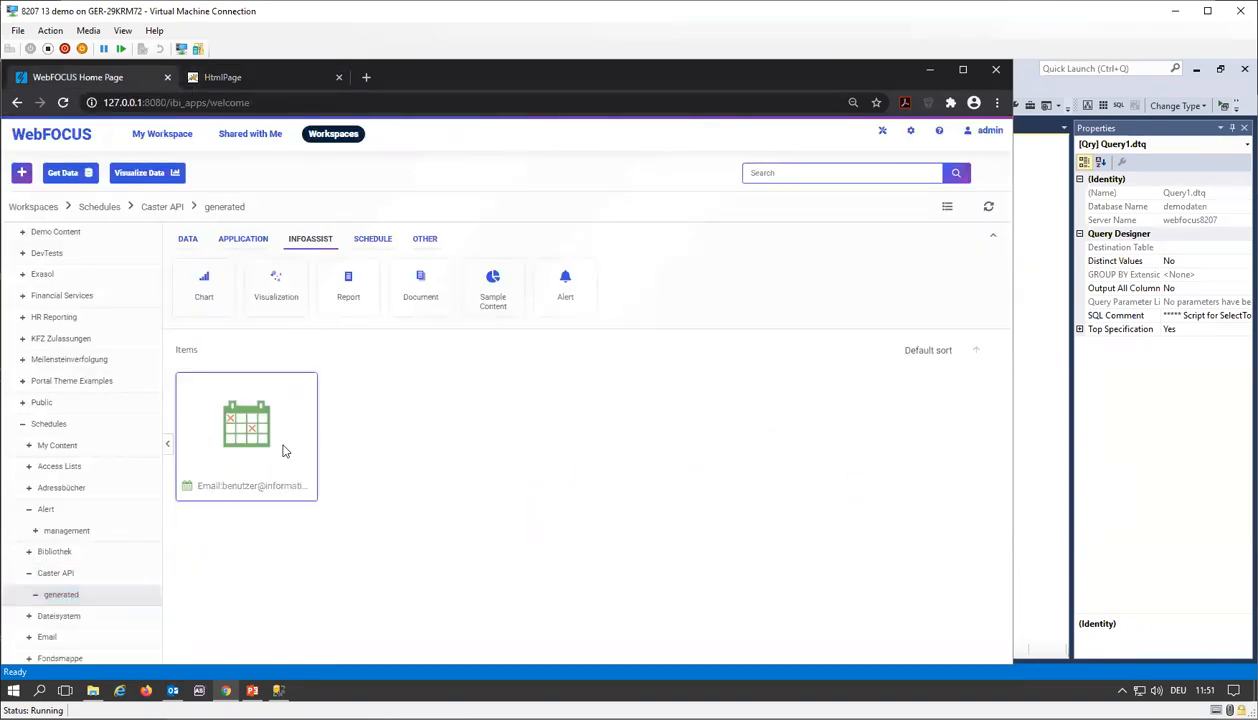
Review the generated schedule's general properties and its recurrence settings in the schedule editor, and close the editor
{"action": "right_click", "coordinate": [282, 447]}
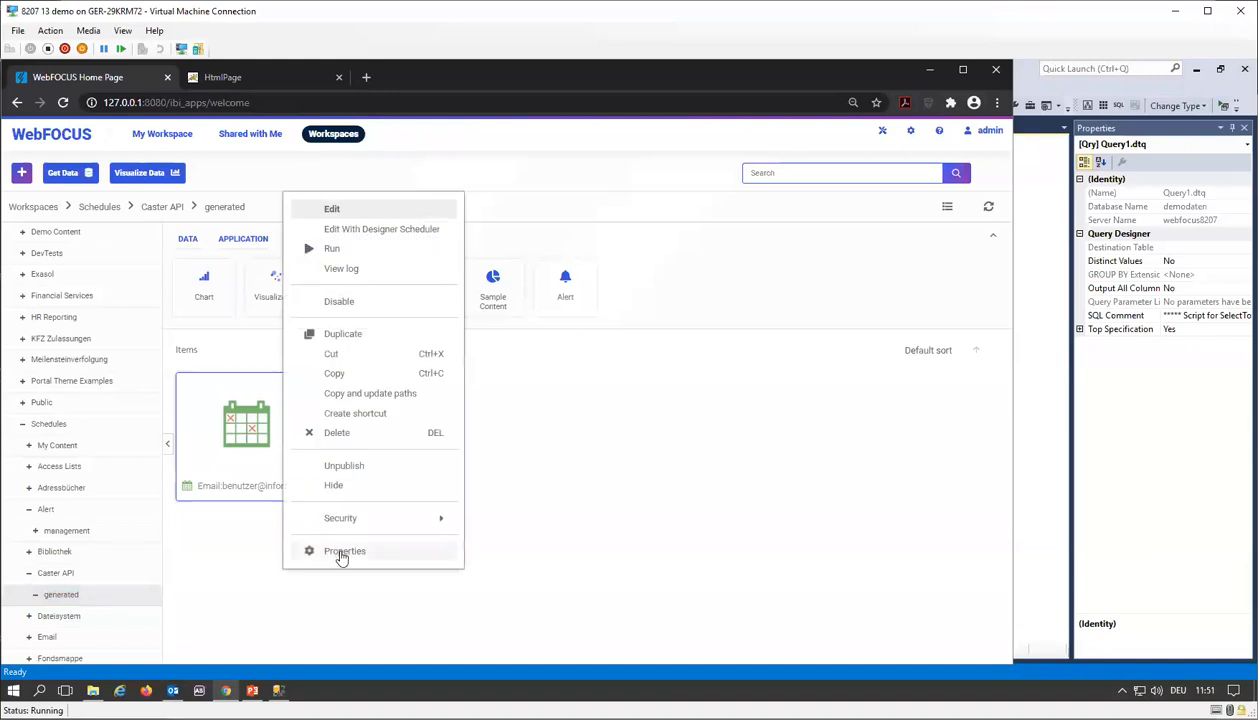
{"action": "left_click", "coordinate": [341, 552]}
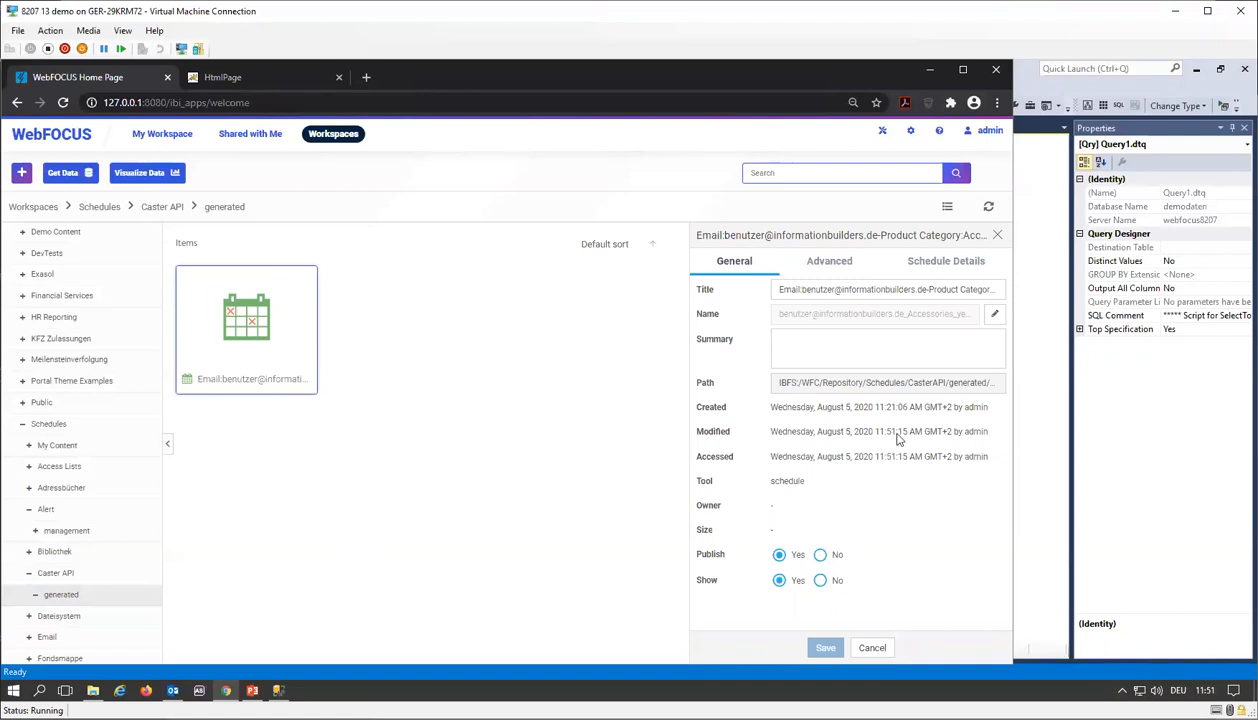
{"action": "right_click", "coordinate": [268, 352]}
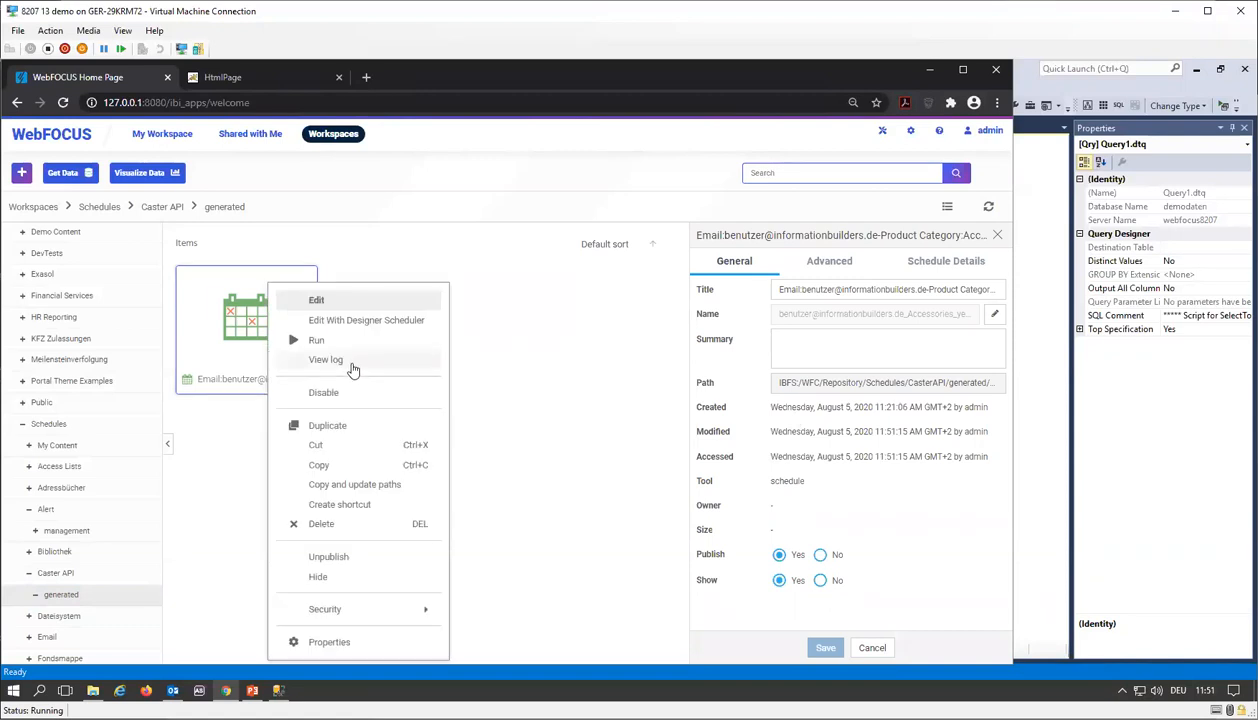
{"action": "left_click", "coordinate": [338, 301]}
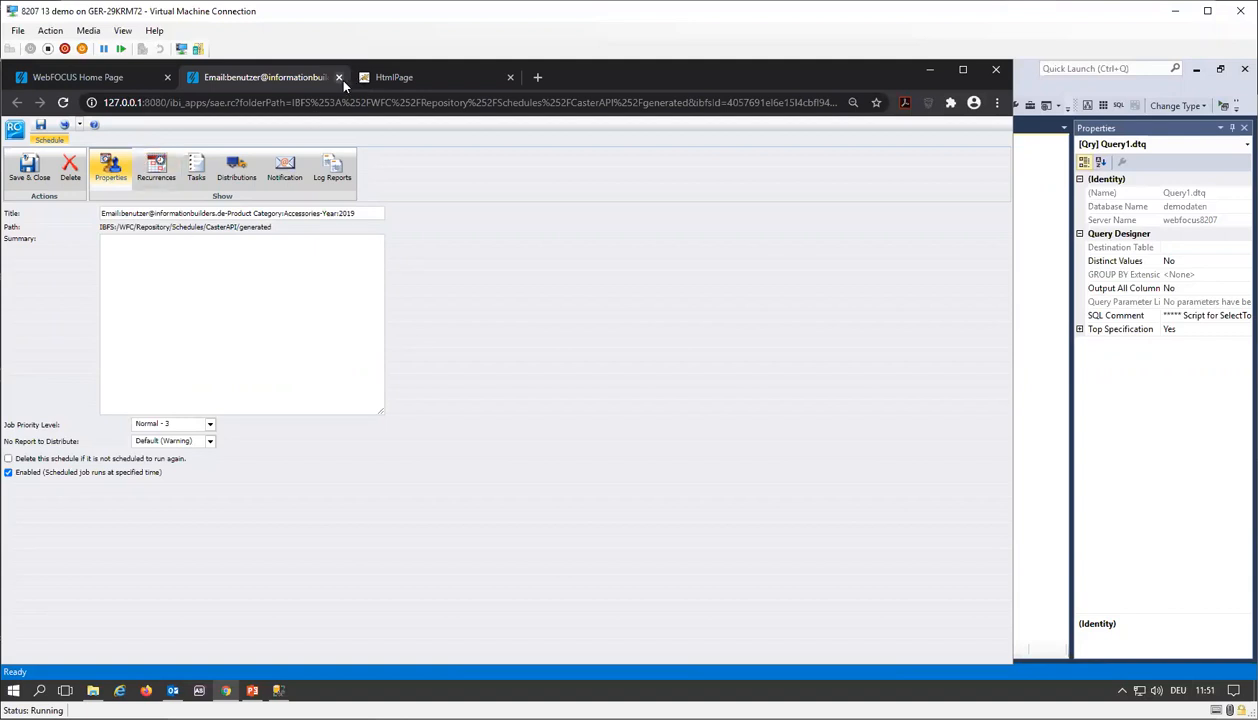
{"action": "left_click", "coordinate": [150, 166]}
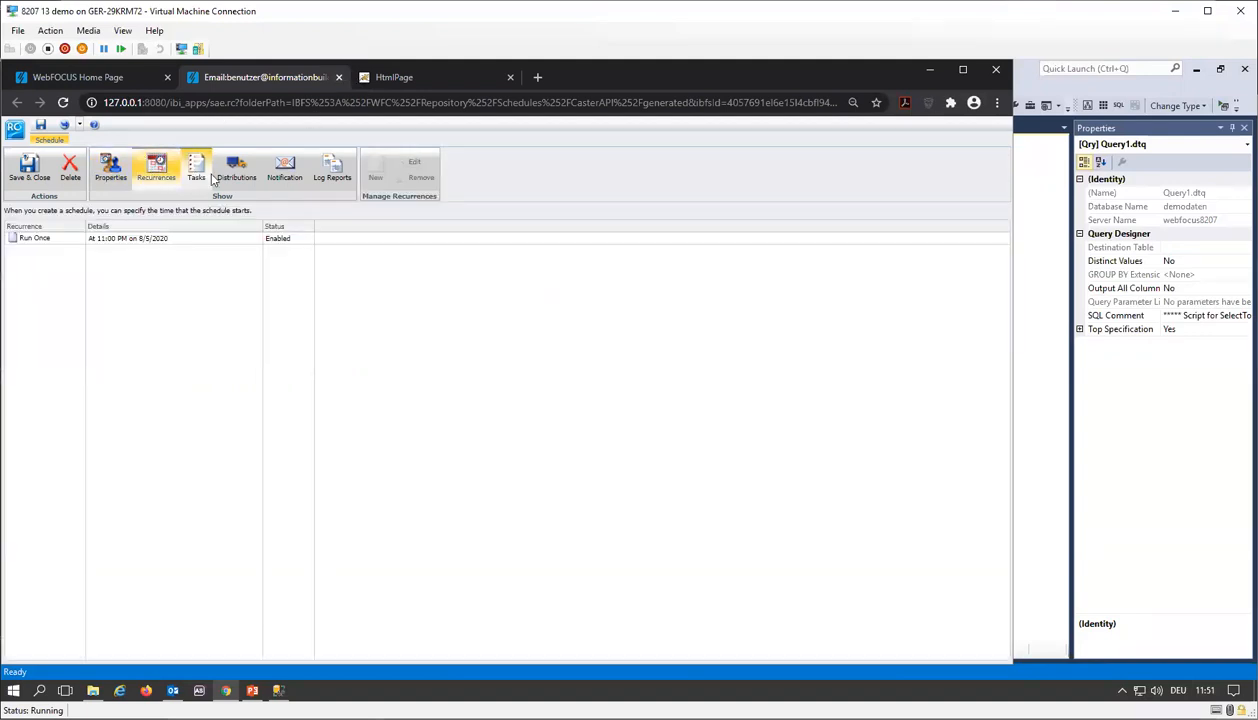
{"action": "left_click", "coordinate": [339, 78]}
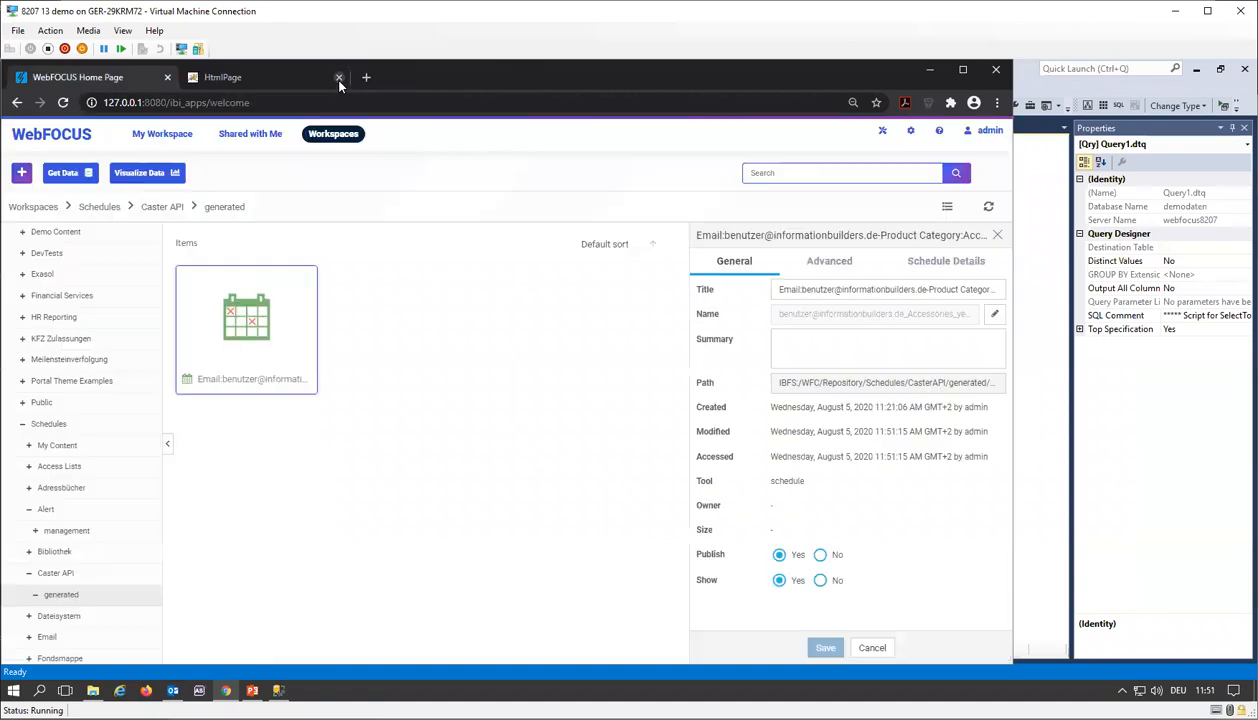
Create another schedule from the Caster API page for the Stereo Systems product category, keeping the year 2019 and the same recipient
{"action": "left_click", "coordinate": [210, 77]}
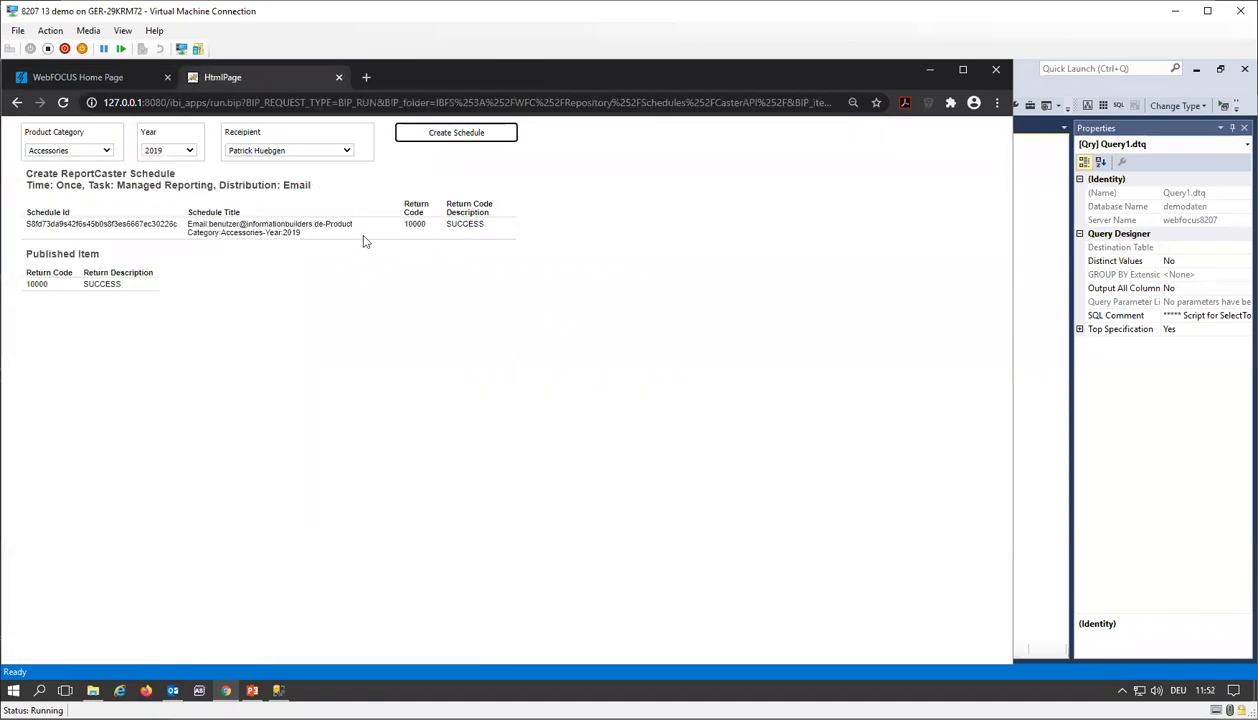
{"action": "left_click", "coordinate": [60, 150]}
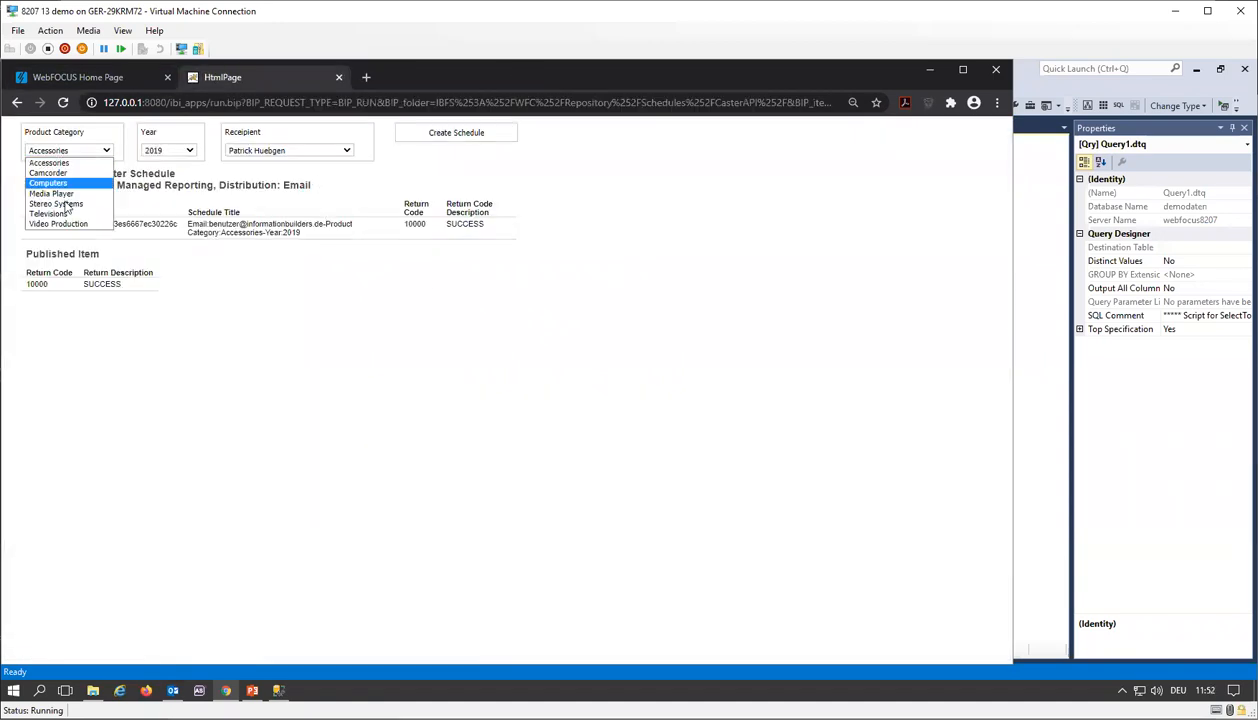
{"action": "left_click", "coordinate": [70, 203]}
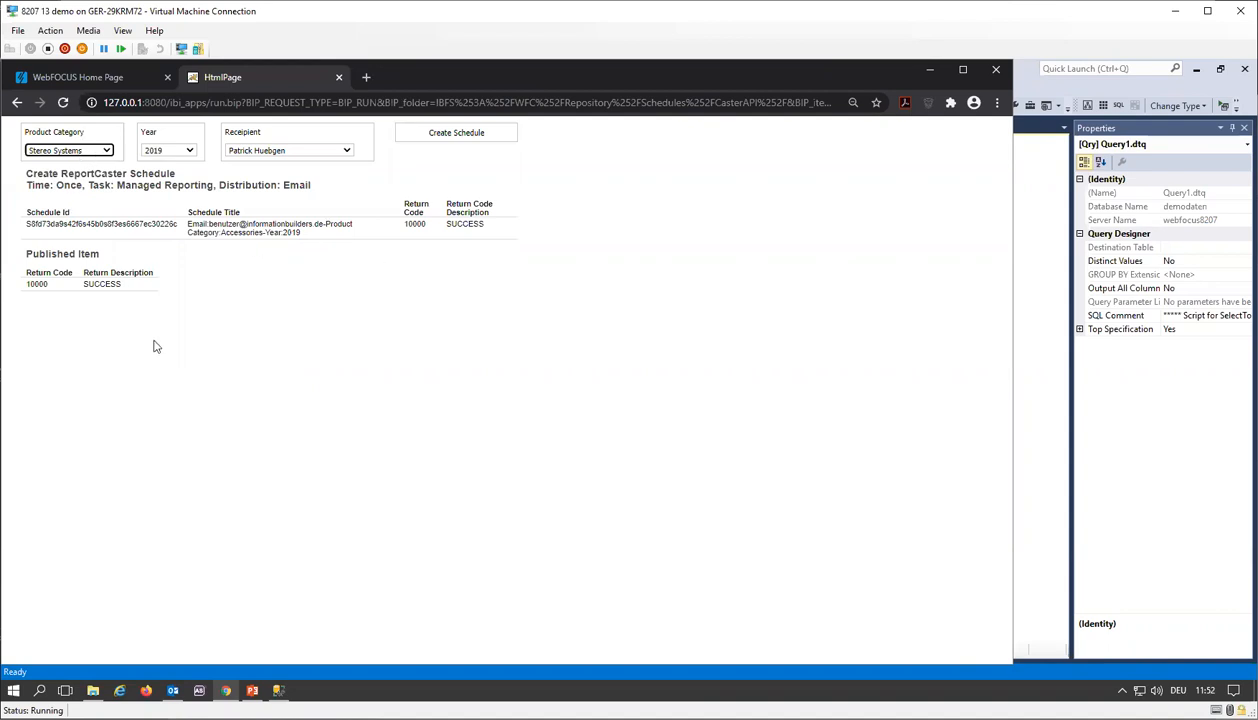
{"action": "left_click", "coordinate": [437, 133]}
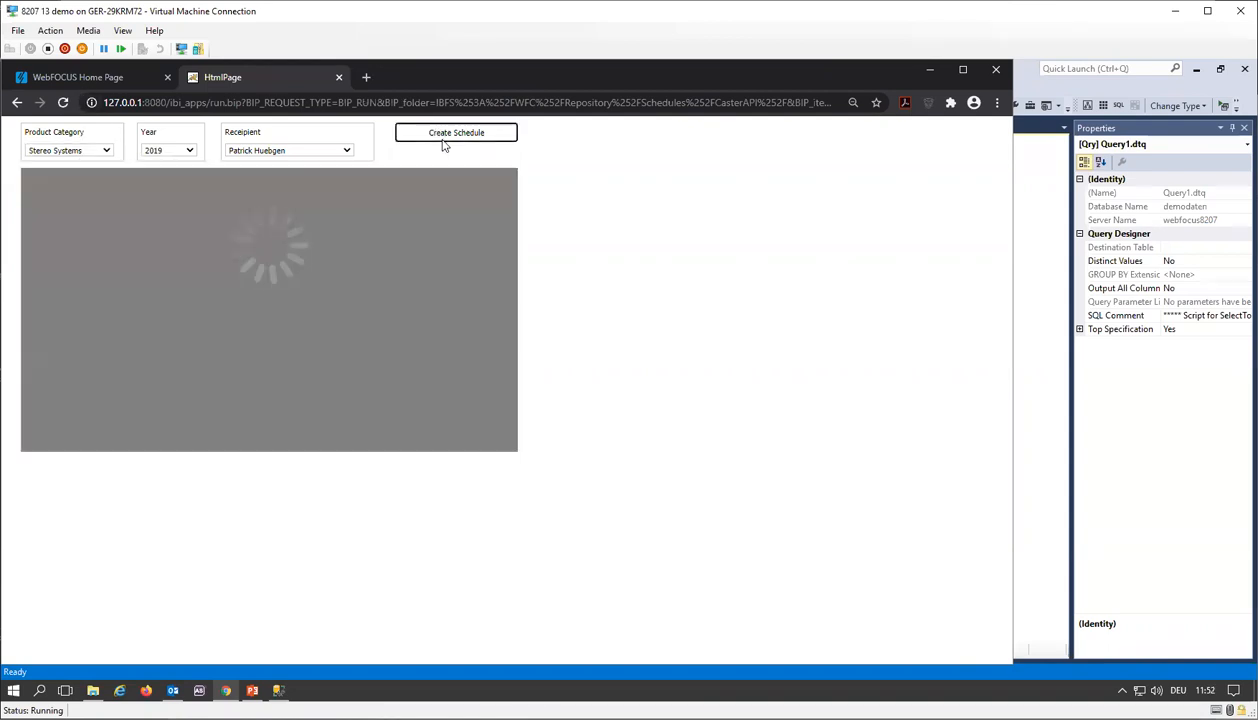